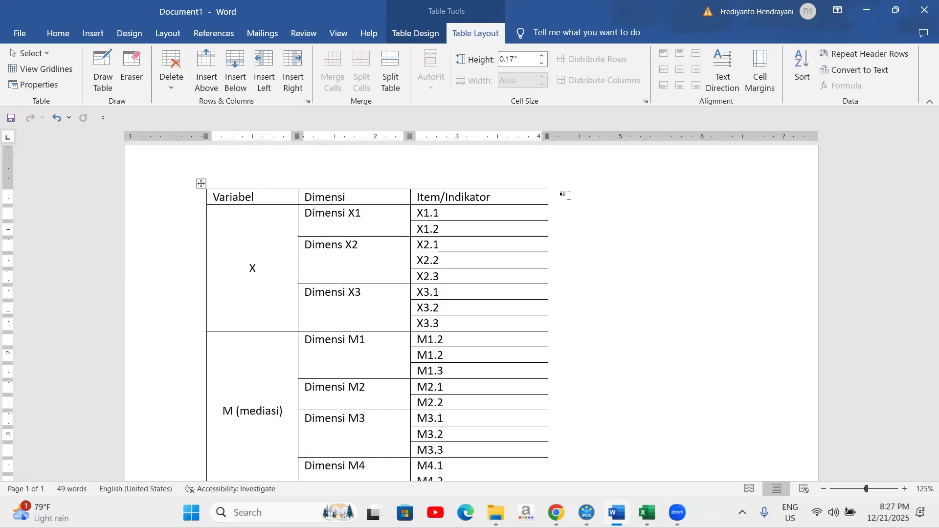
Review the Variabel column of the table, highlighting the X, M (mediasi) and Y variables
scroll(563, 194, down, 1)
scroll(189, 272, up, 2)
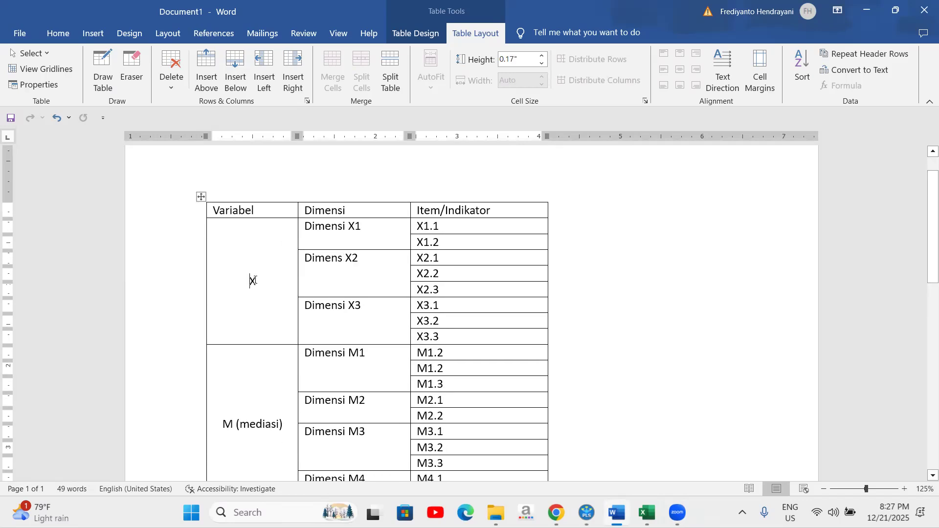
double_click(250, 281)
scroll(251, 279, down, 3)
triple_click(223, 293)
scroll(261, 387, down, 1)
double_click(248, 366)
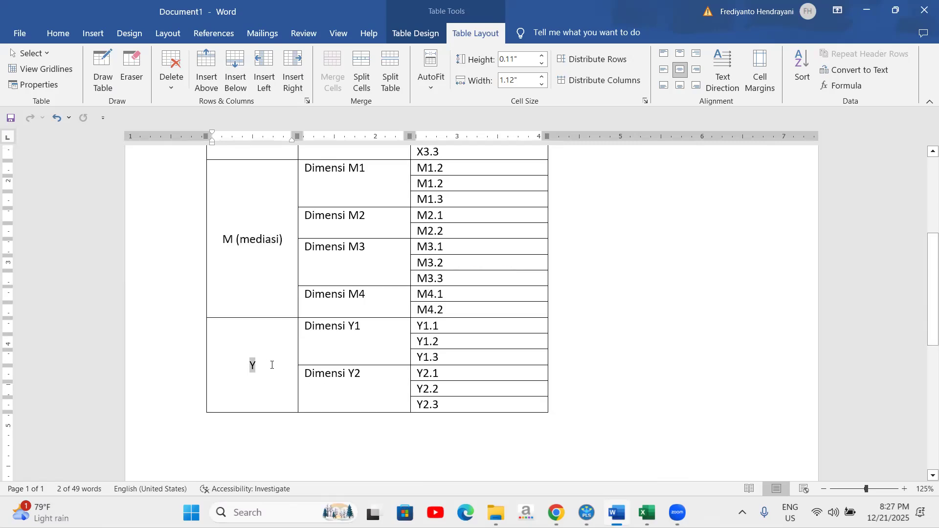
scroll(655, 239, up, 2)
scroll(687, 242, up, 2)
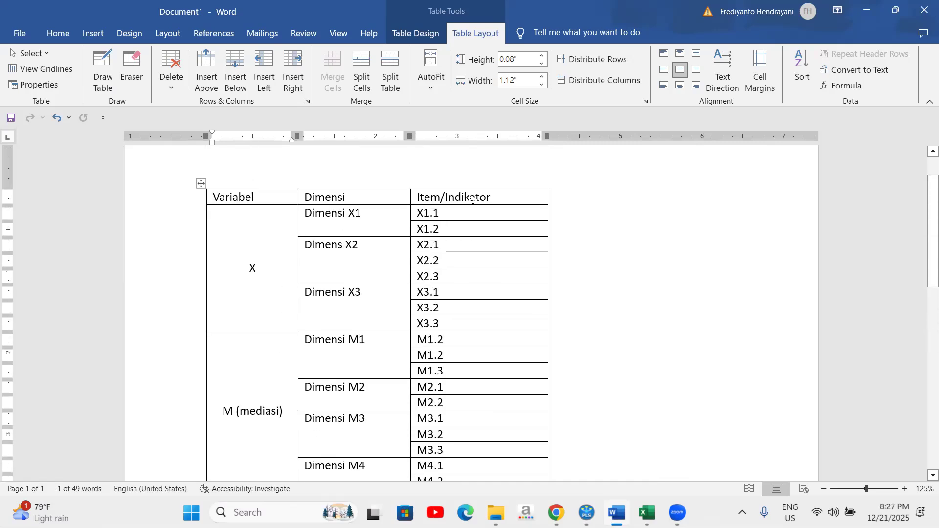
double_click(252, 268)
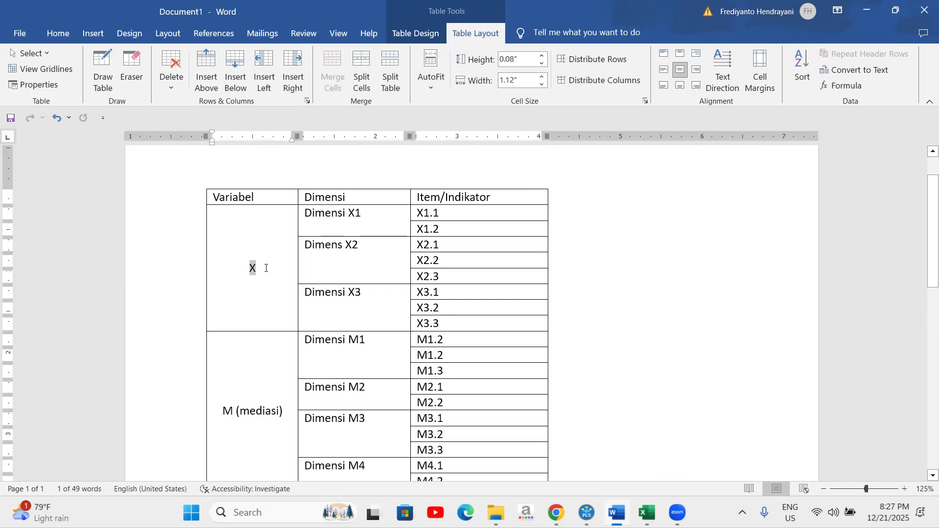
Review the Dimensi column, highlighting dimensions belonging to X, M and Y, and look over their indicators
click(300, 196)
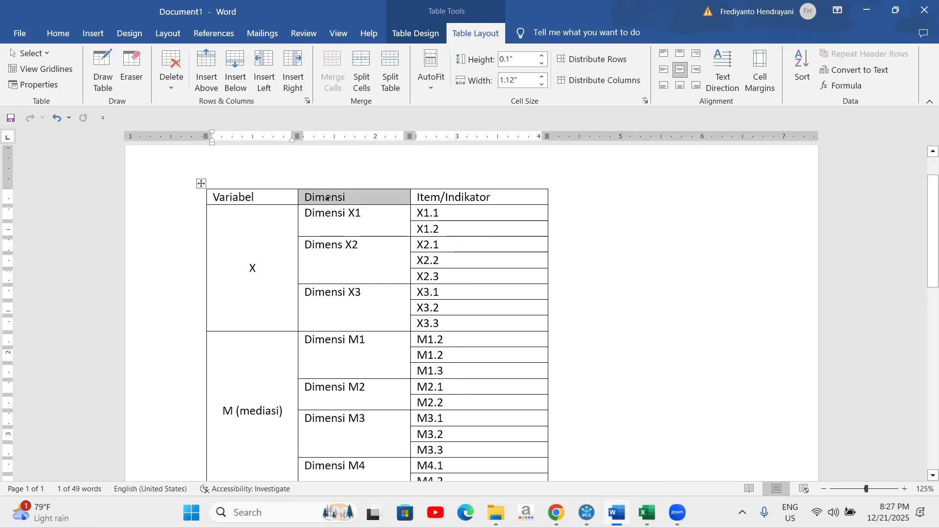
click(331, 245)
drag(321, 297, 377, 293)
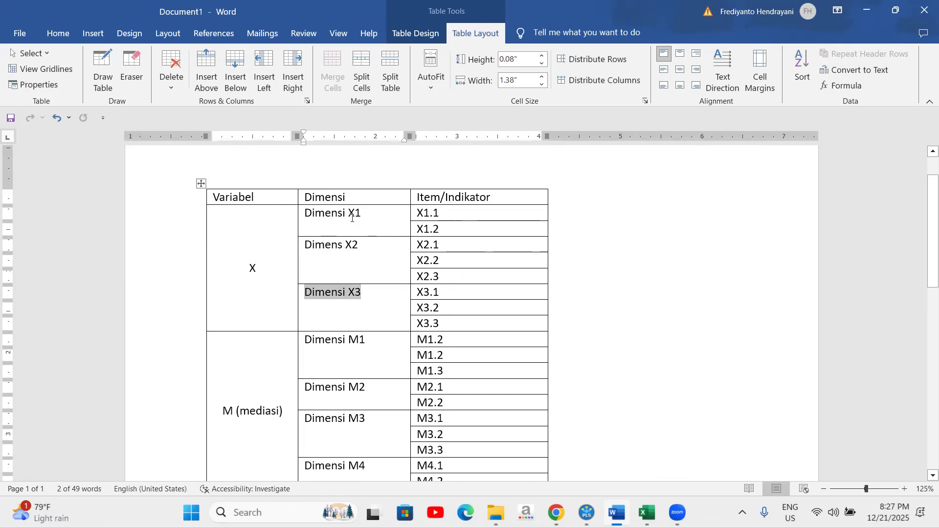
scroll(401, 269, down, 2)
click(337, 294)
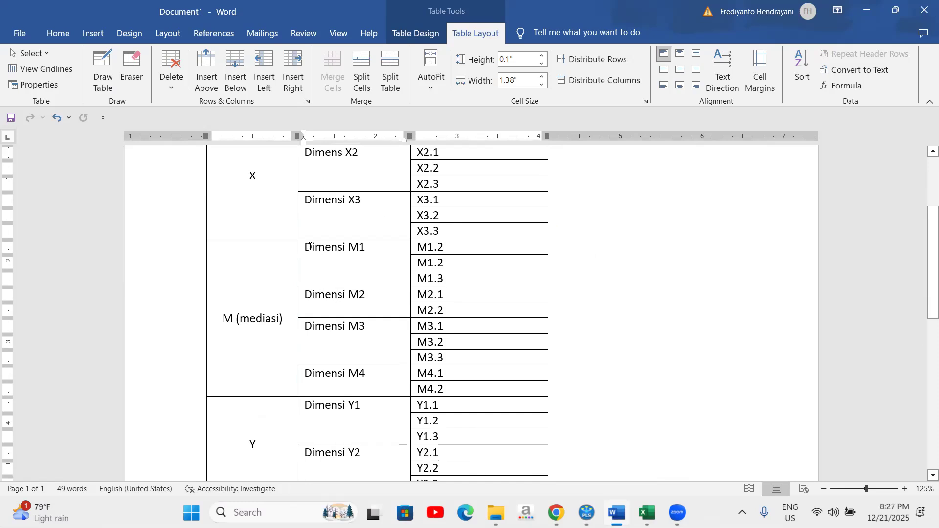
drag(309, 248, 370, 246)
scroll(352, 293, down, 1)
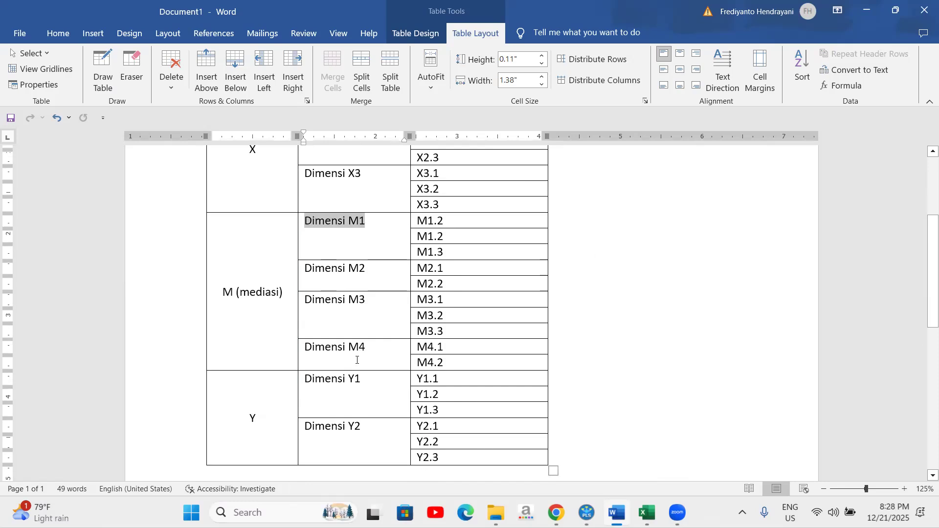
drag(306, 333, 367, 334)
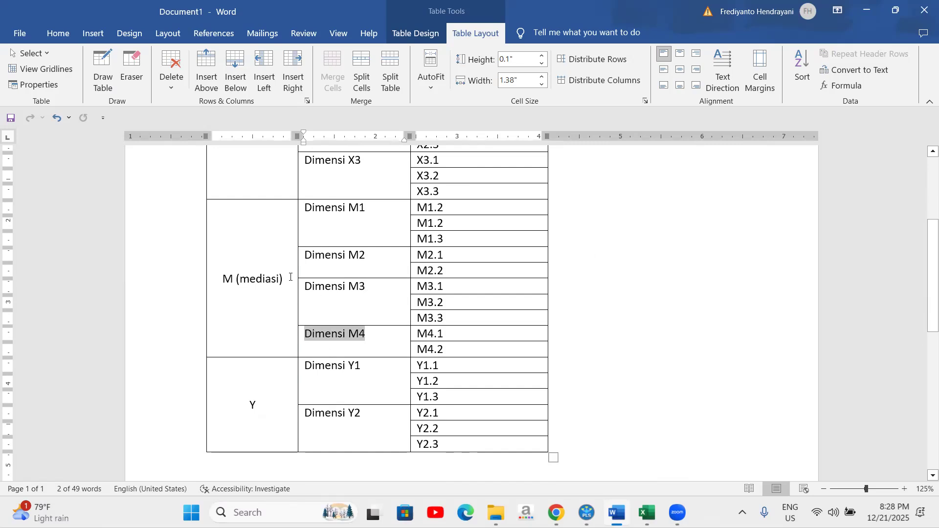
scroll(337, 294, down, 1)
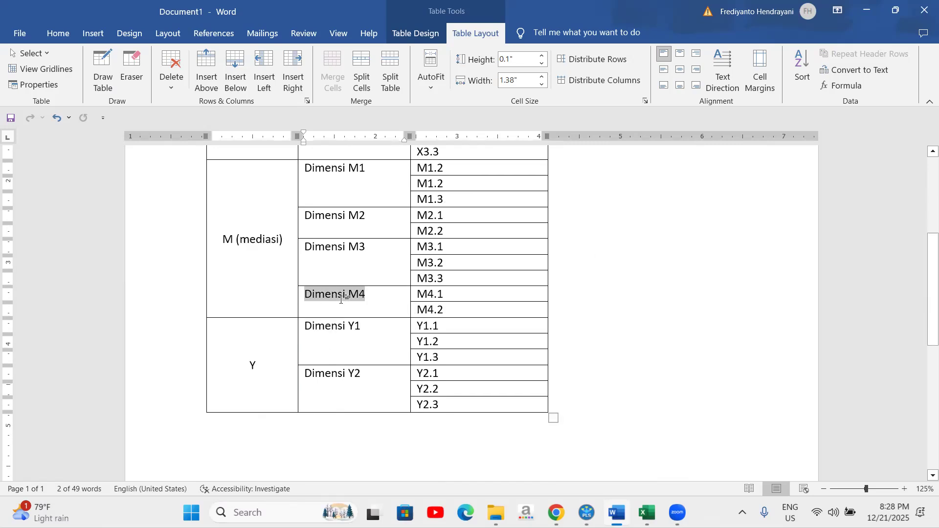
click(272, 342)
drag(305, 313, 375, 310)
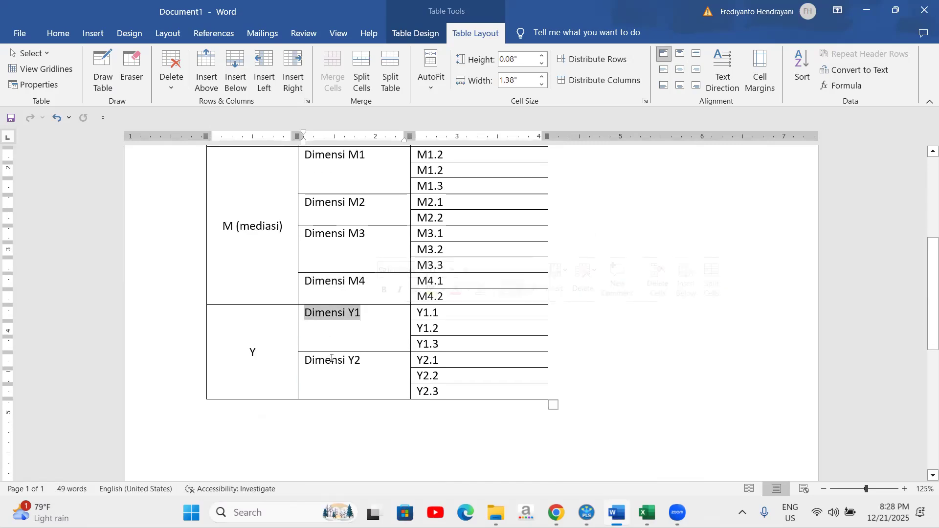
triple_click(352, 360)
click(578, 251)
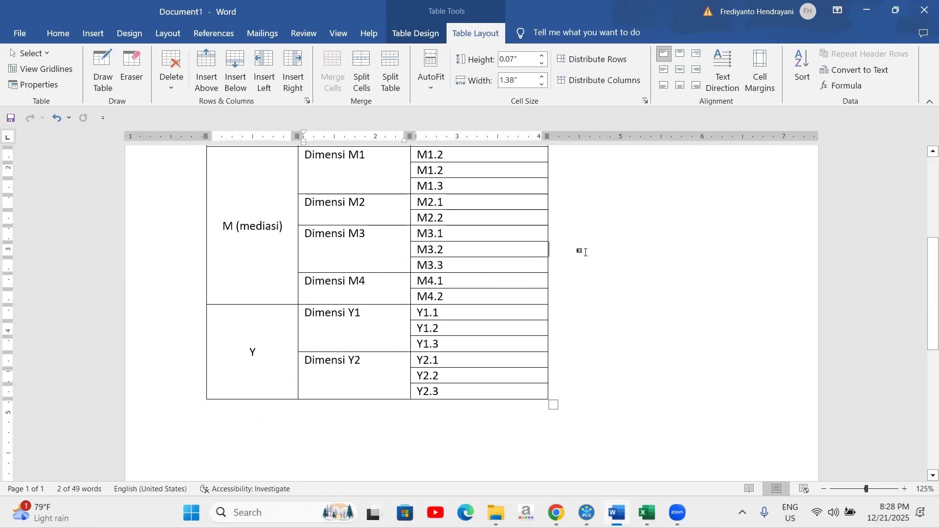
scroll(522, 275, up, 3)
scroll(521, 275, down, 3)
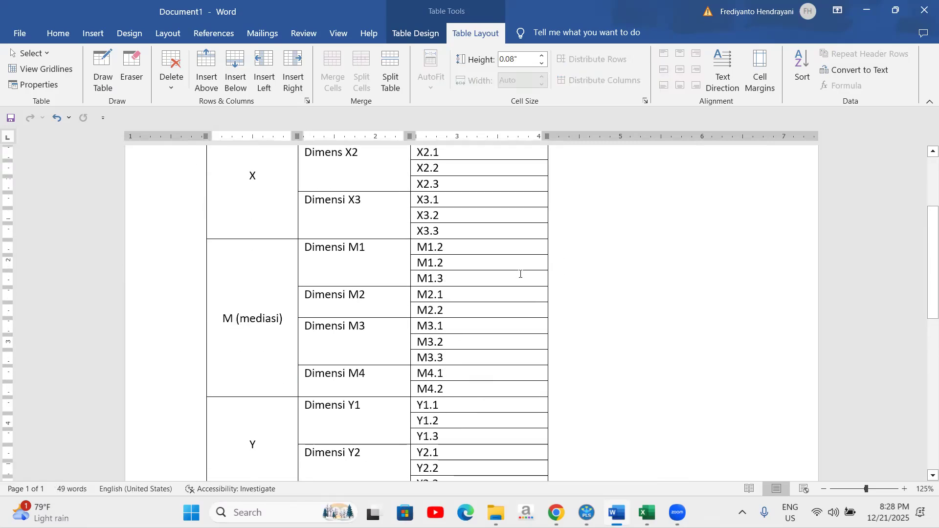
scroll(519, 274, up, 3)
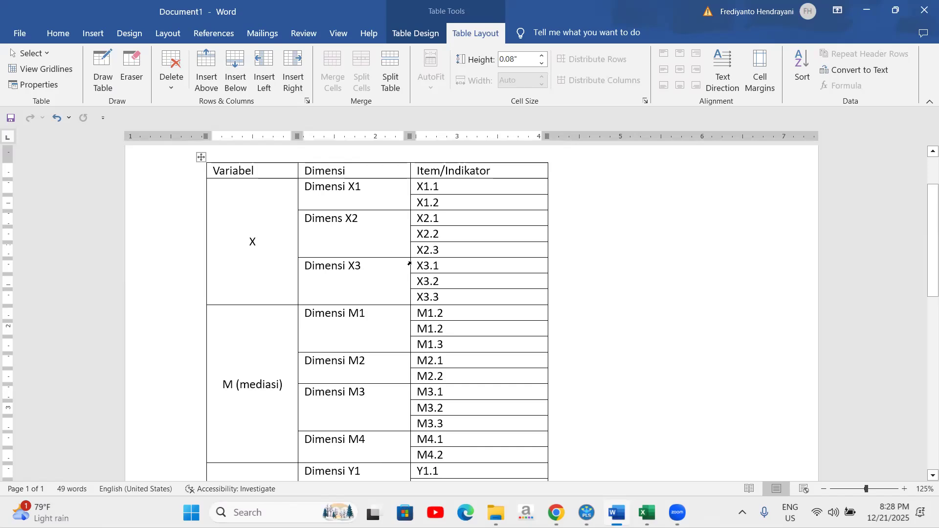
Switch to SmartPLS and open the "first order" model in the contoh project
click(587, 512)
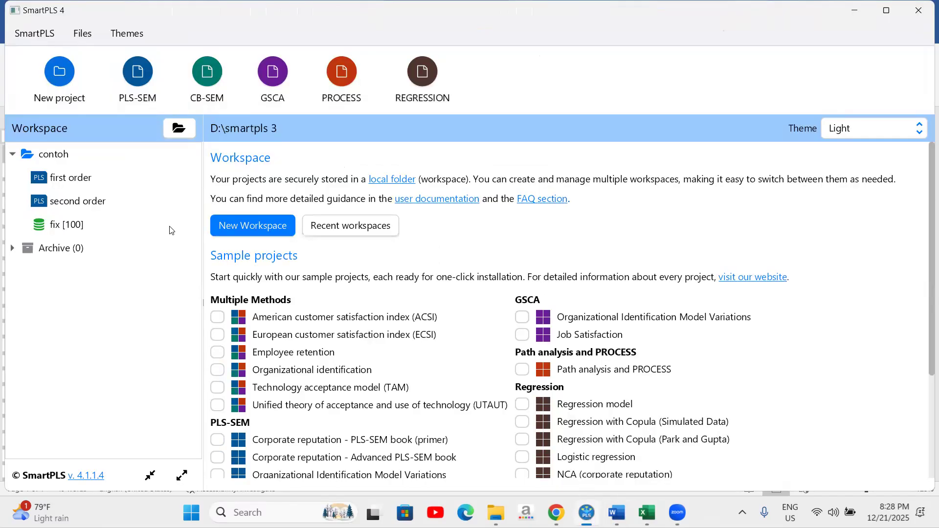
double_click(84, 178)
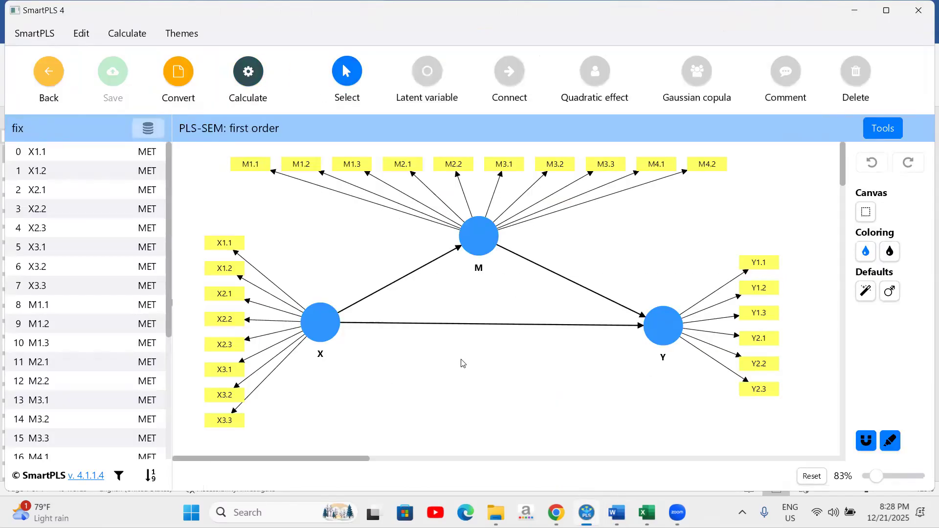
Switch back to the Word document and review the whole table of variables, dimensions and indicators
key(alt+Tab)
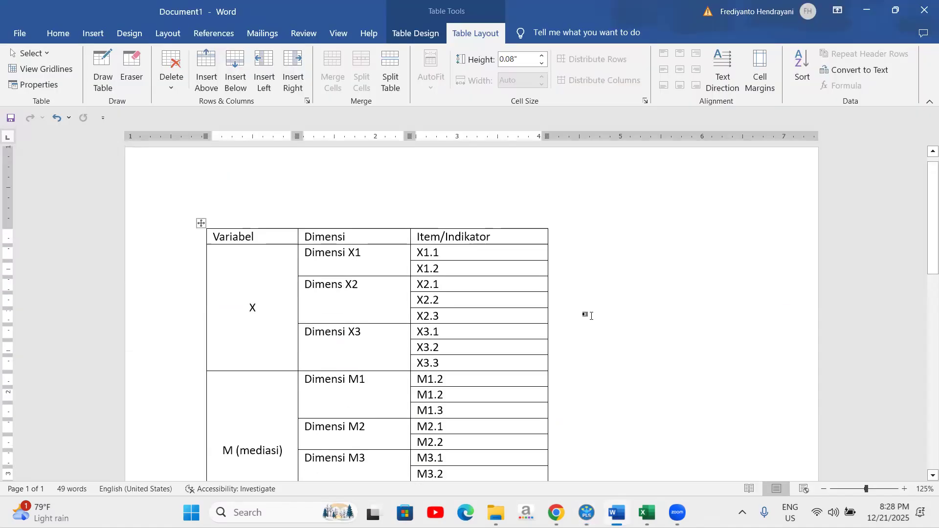
scroll(591, 315, down, 2)
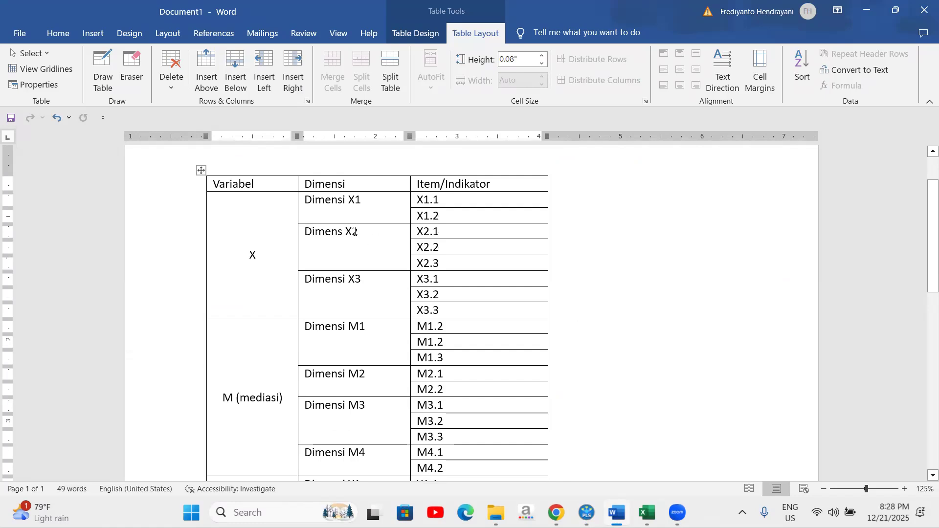
click(201, 170)
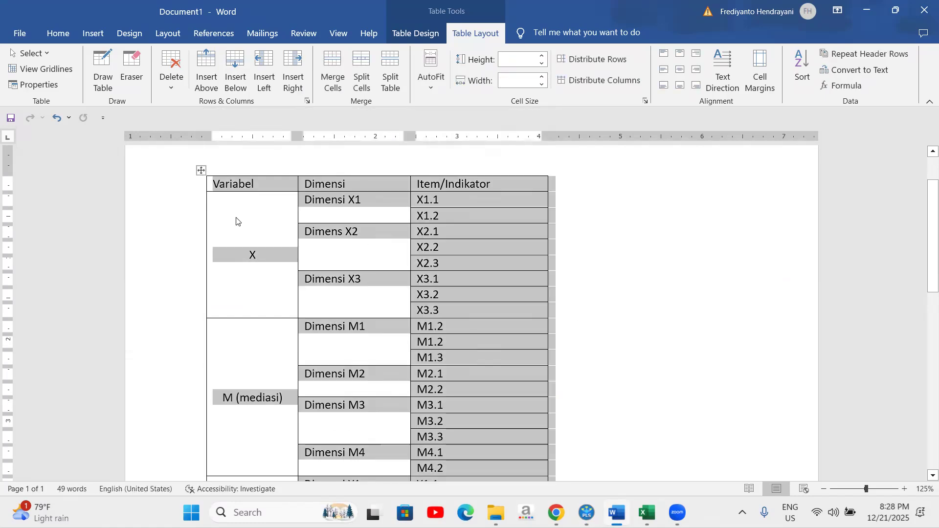
click(239, 203)
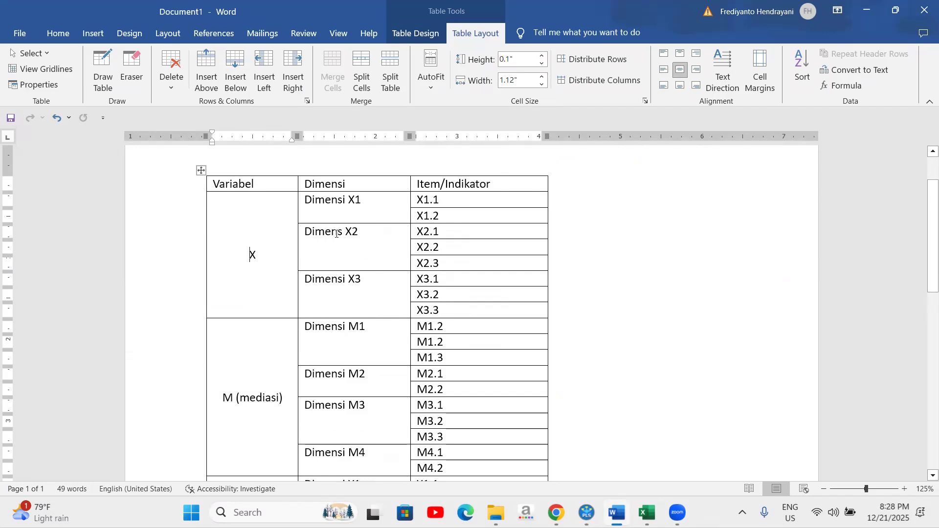
scroll(313, 265, down, 5)
scroll(271, 254, up, 3)
scroll(313, 225, up, 3)
scroll(322, 196, down, 1)
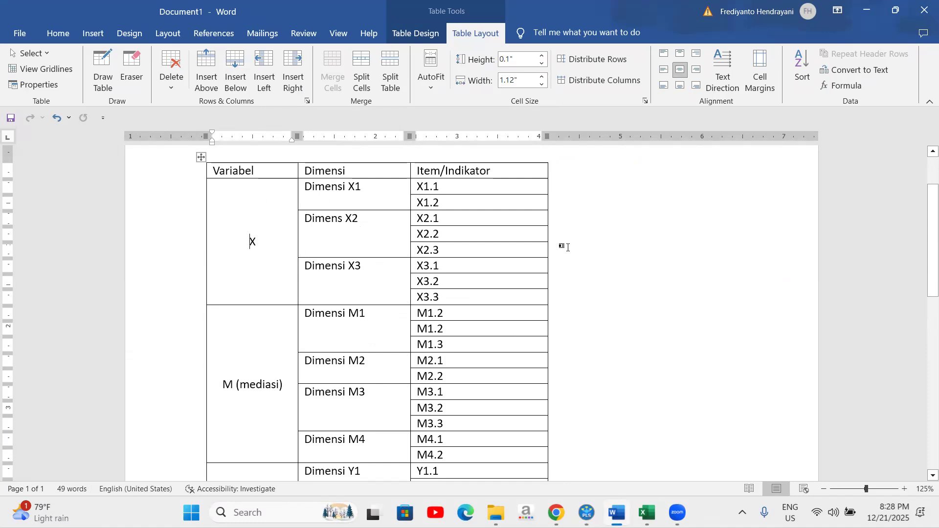
Return to SmartPLS and examine the indicator groups attached to M, X and Y in the first order model
mouse_move(593, 511)
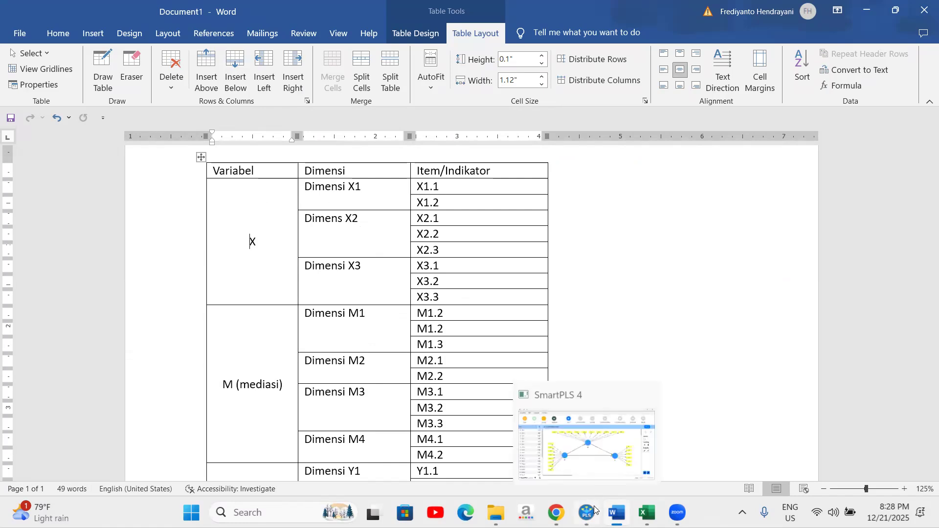
click(525, 406)
drag(220, 168, 713, 169)
drag(212, 206, 236, 431)
drag(727, 241, 748, 397)
click(509, 318)
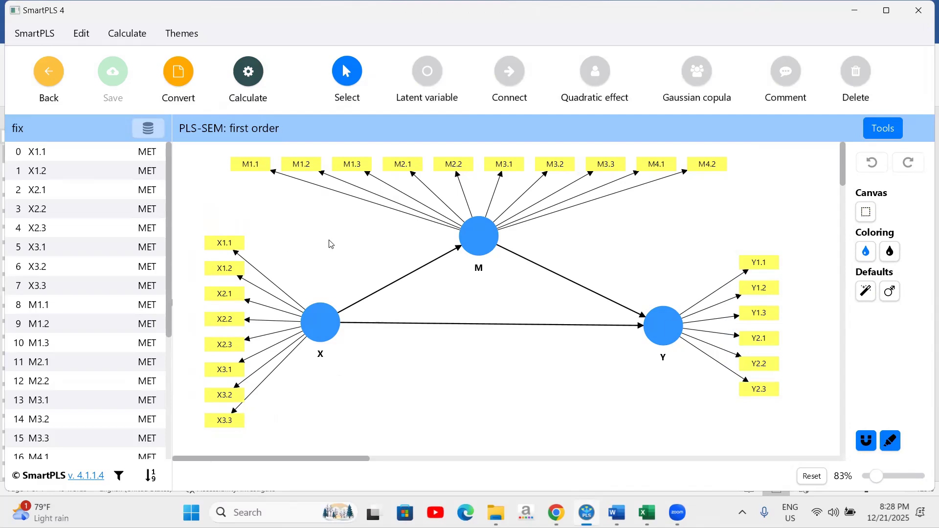
drag(216, 167, 666, 182)
click(539, 267)
click(549, 260)
drag(226, 154, 738, 186)
drag(202, 216, 246, 439)
drag(736, 244, 762, 410)
click(536, 370)
Run the PLS-SEM algorithm on the first order model
click(248, 77)
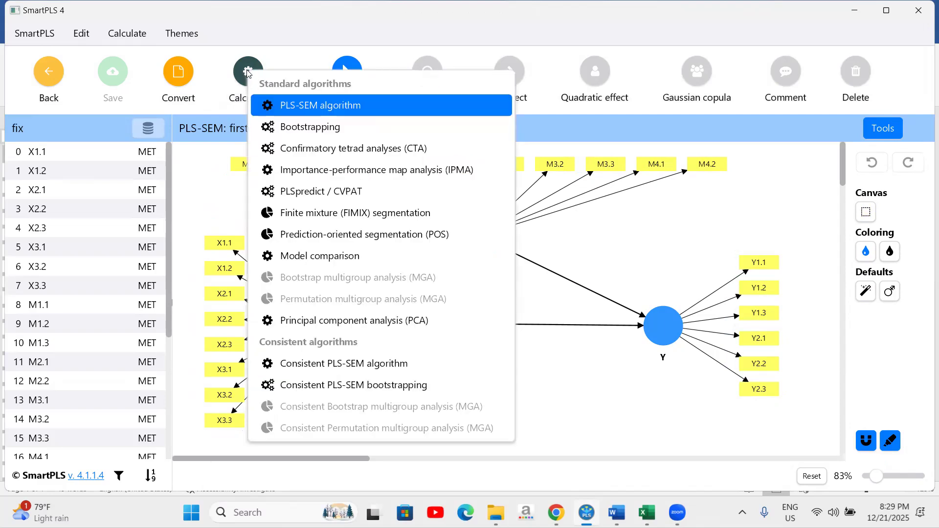
click(309, 104)
click(593, 468)
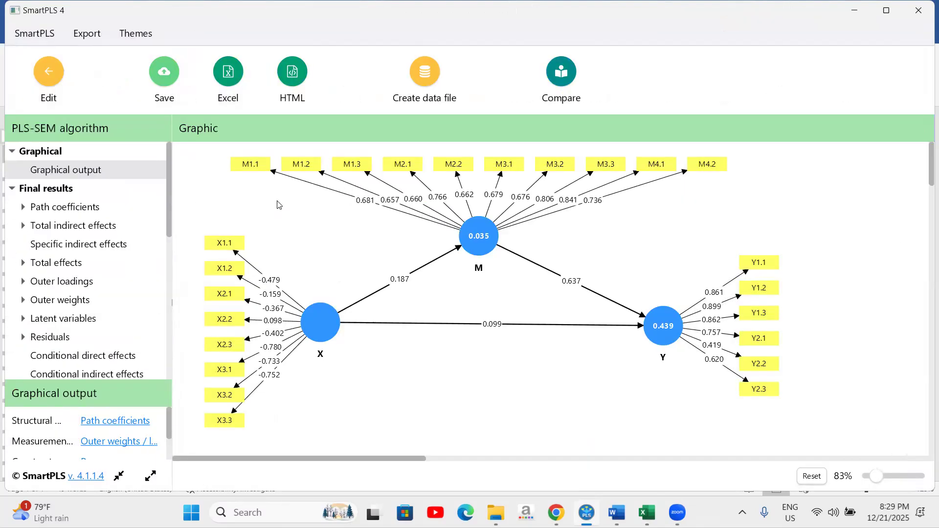
Examine the outer loadings matrix for all indicators of M, X and Y, then return to the model editor
click(81, 283)
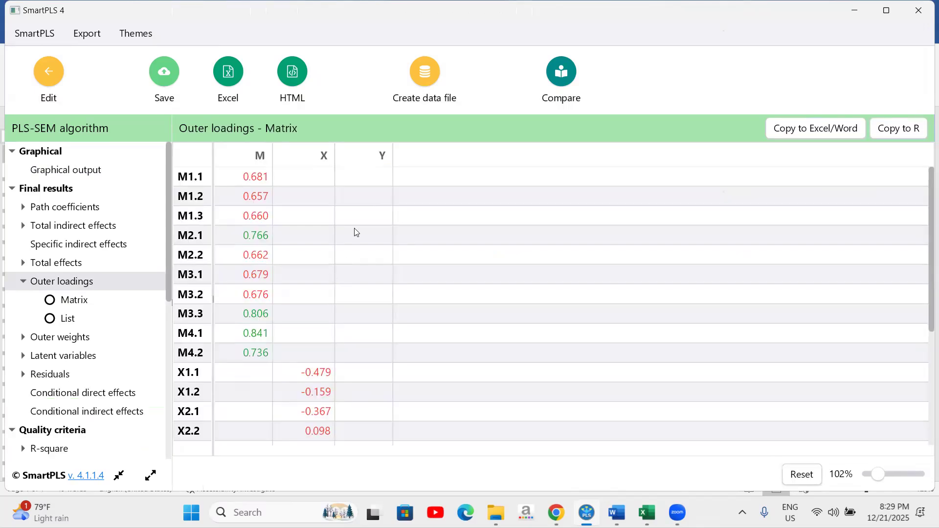
scroll(354, 233, down, 5)
scroll(355, 233, up, 5)
scroll(375, 269, down, 3)
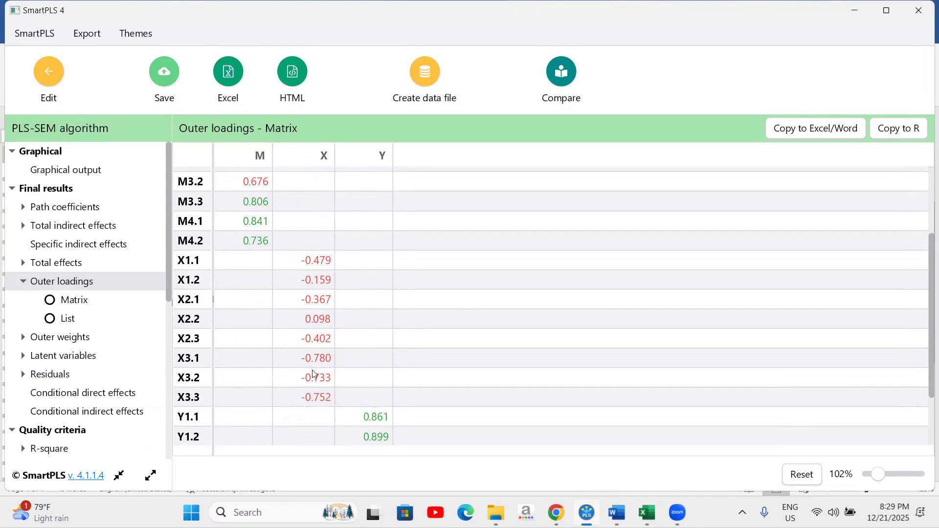
scroll(469, 276, down, 3)
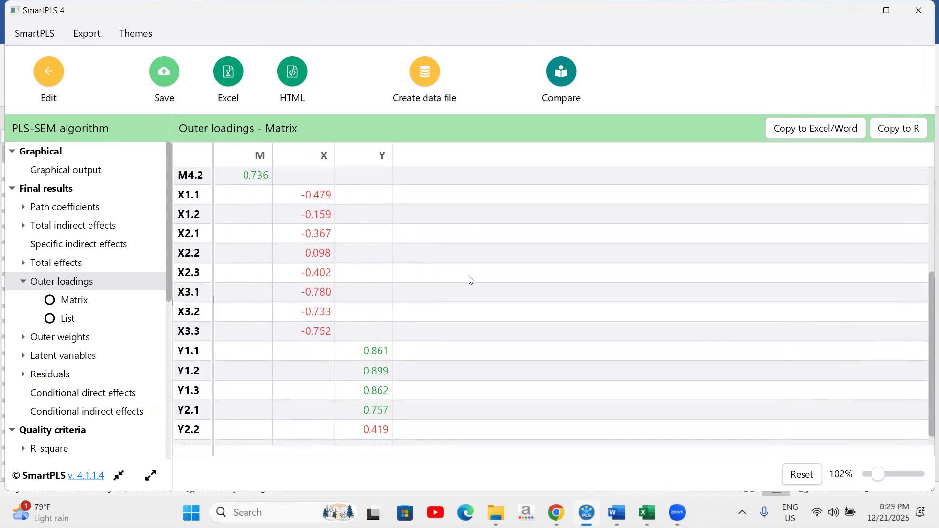
scroll(424, 368, down, 1)
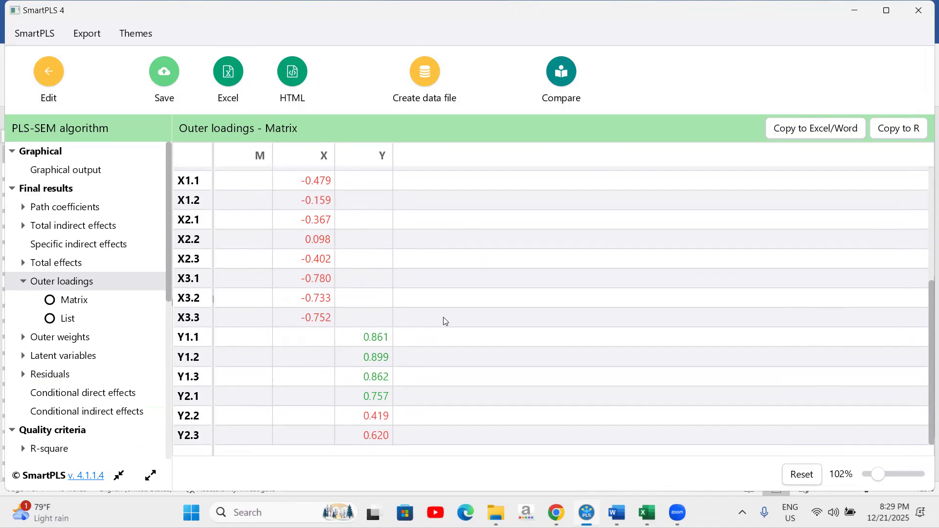
scroll(442, 321, up, 10)
scroll(428, 292, down, 3)
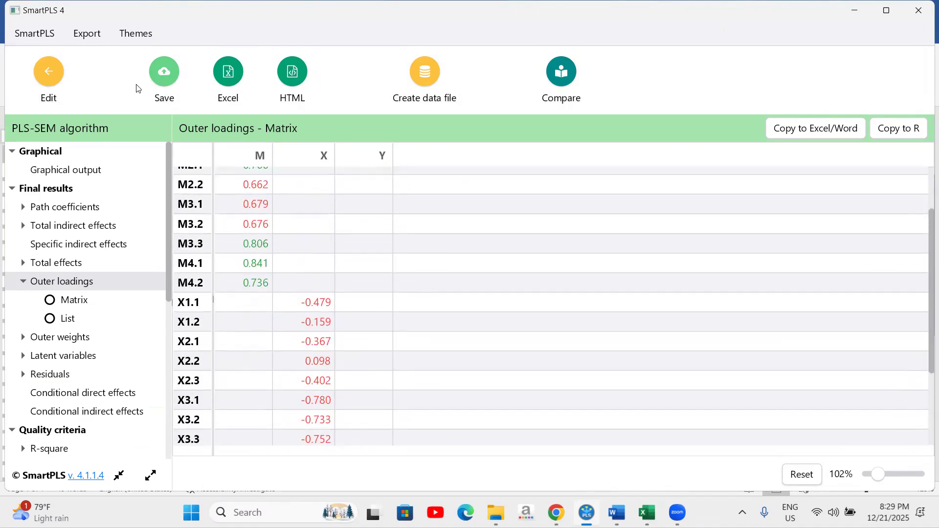
scroll(387, 243, down, 5)
scroll(387, 245, up, 3)
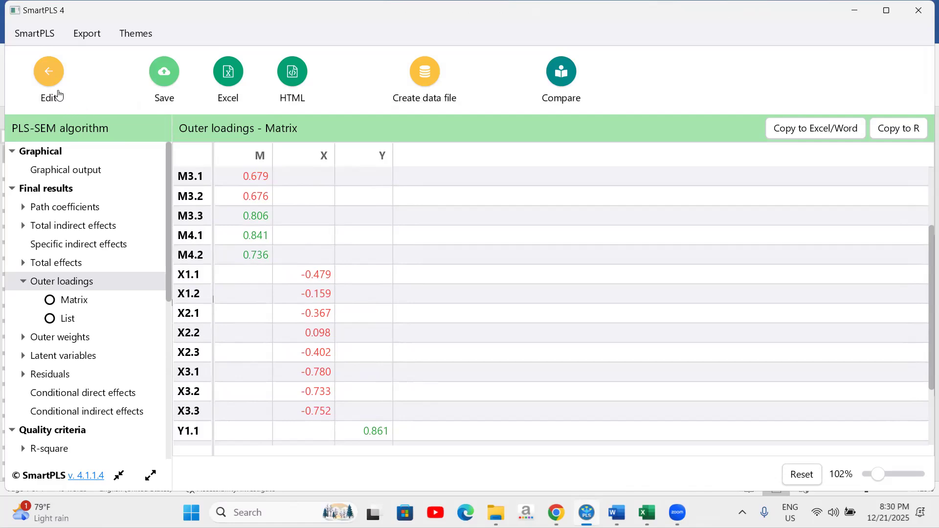
scroll(366, 330, up, 3)
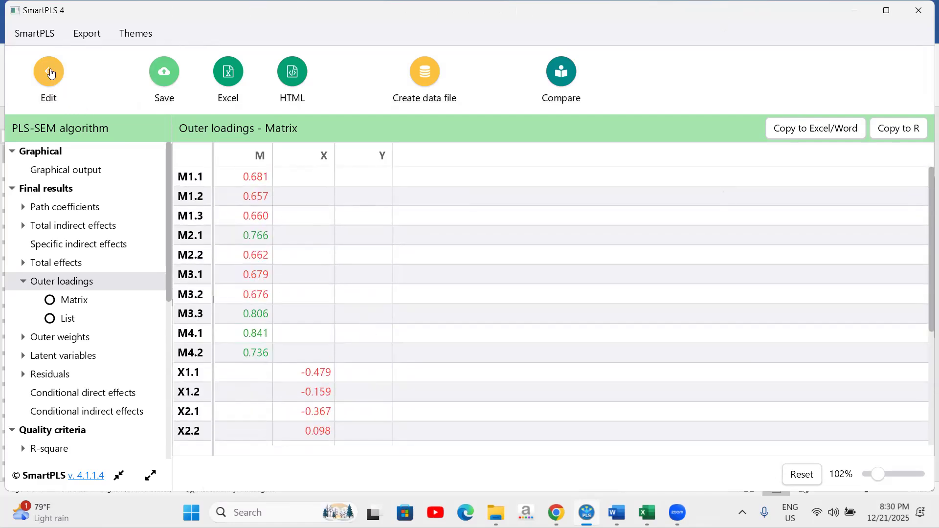
scroll(348, 235, down, 3)
scroll(348, 235, up, 1)
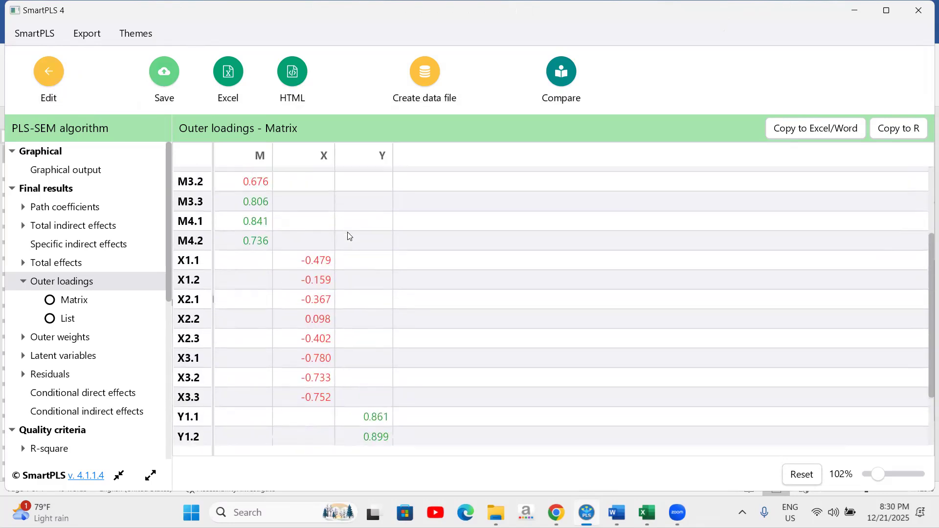
scroll(349, 236, up, 2)
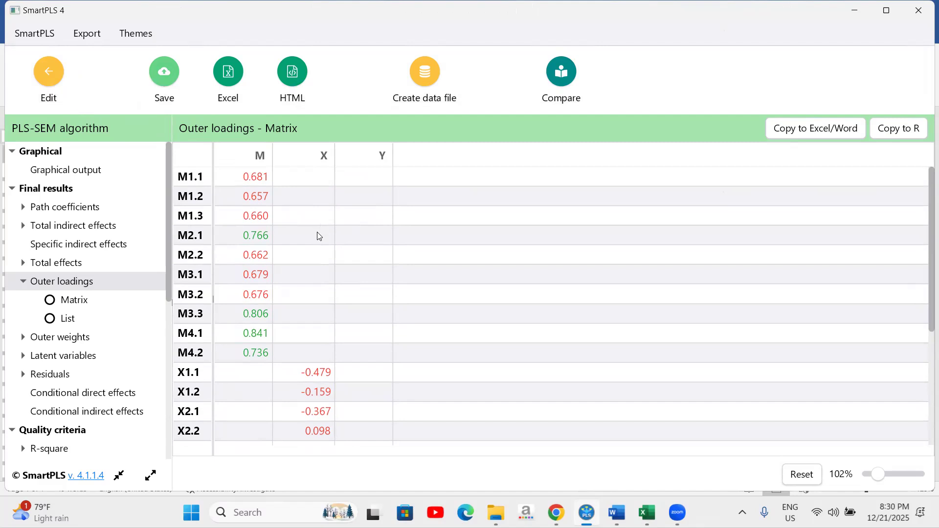
click(48, 77)
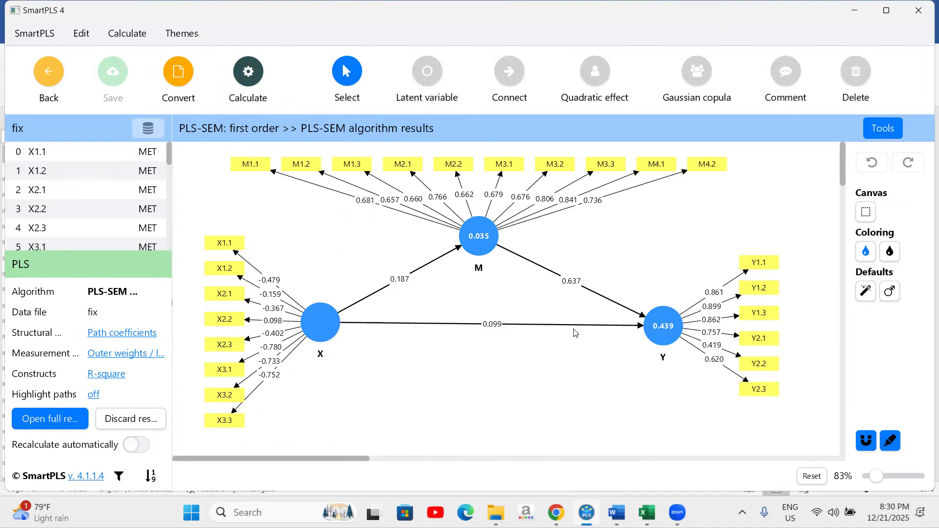
Switch to the Word document and review variables X, M and Y with their dimensions and indicators in the table
click(615, 513)
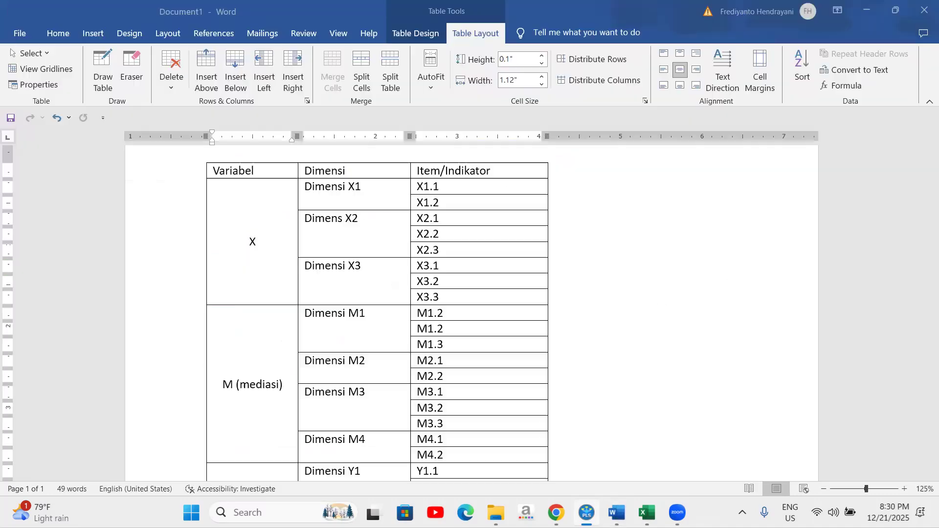
scroll(459, 257, up, 2)
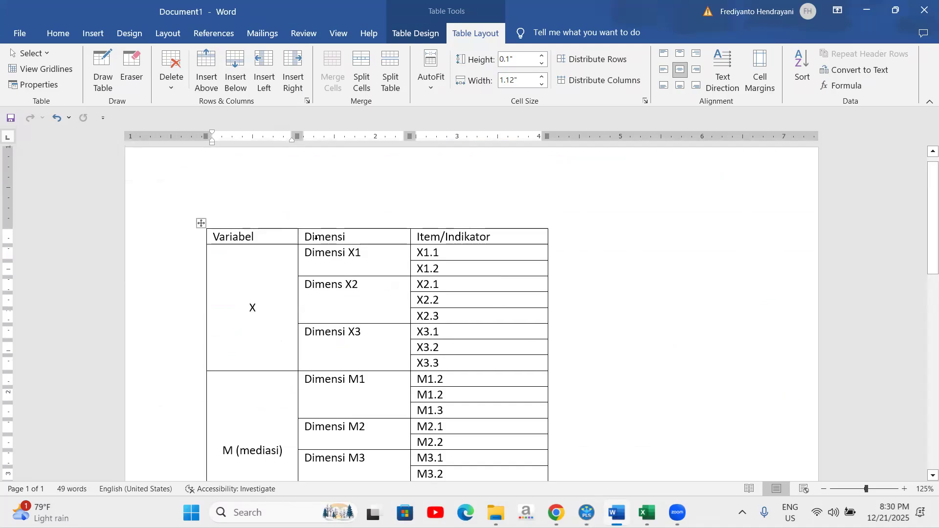
scroll(398, 287, down, 2)
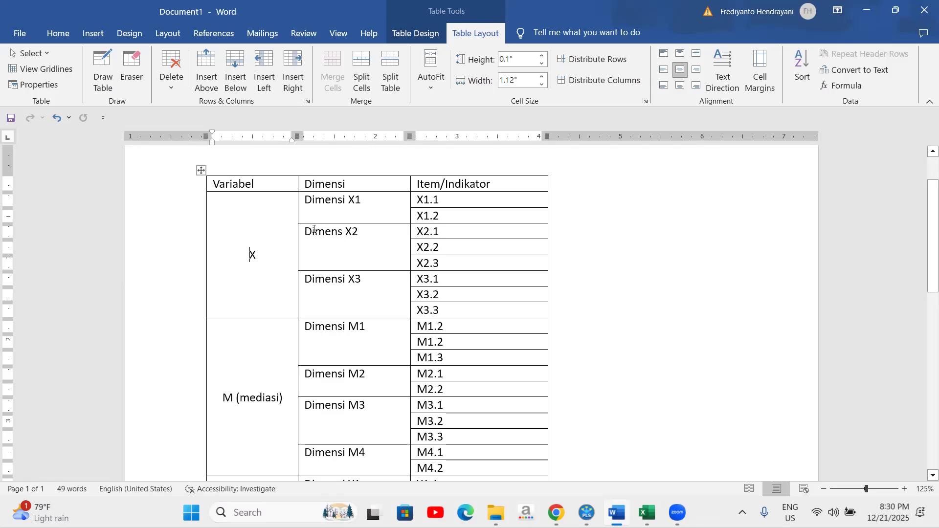
drag(251, 251, 259, 254)
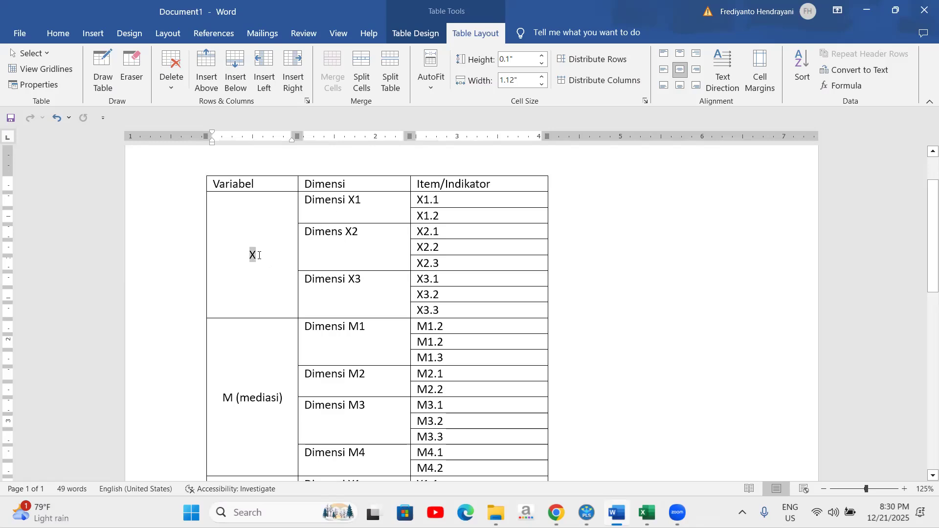
click(325, 184)
scroll(257, 356, down, 2)
drag(224, 347, 238, 347)
scroll(239, 346, down, 2)
drag(245, 419, 254, 419)
scroll(456, 305, up, 5)
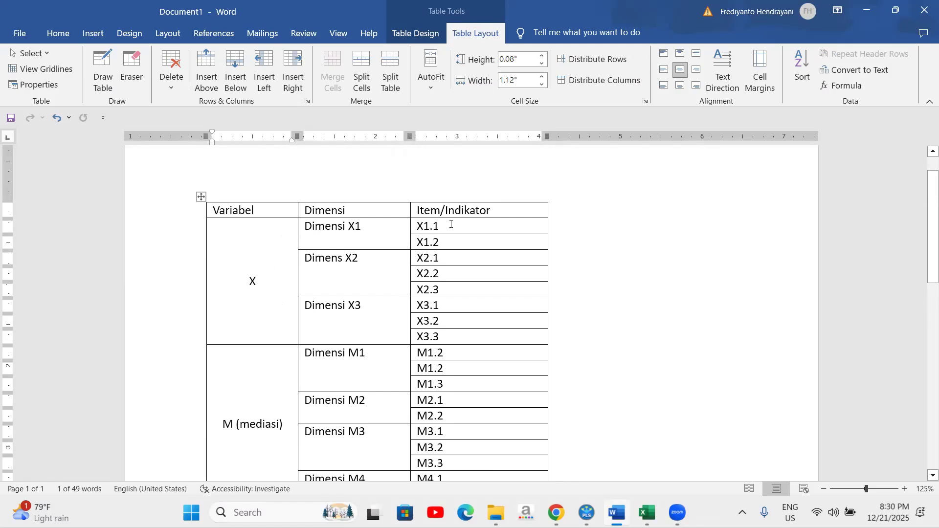
scroll(466, 225, down, 1)
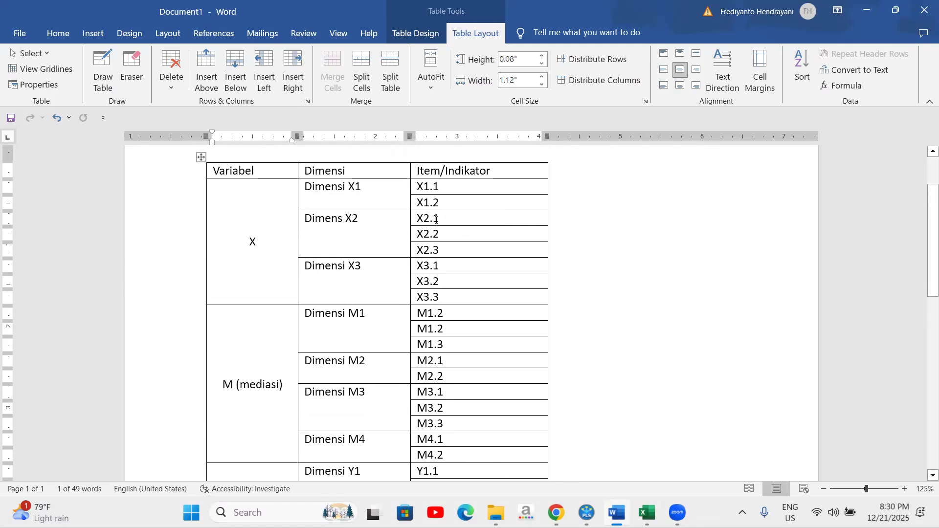
scroll(436, 220, up, 1)
scroll(298, 293, down, 1)
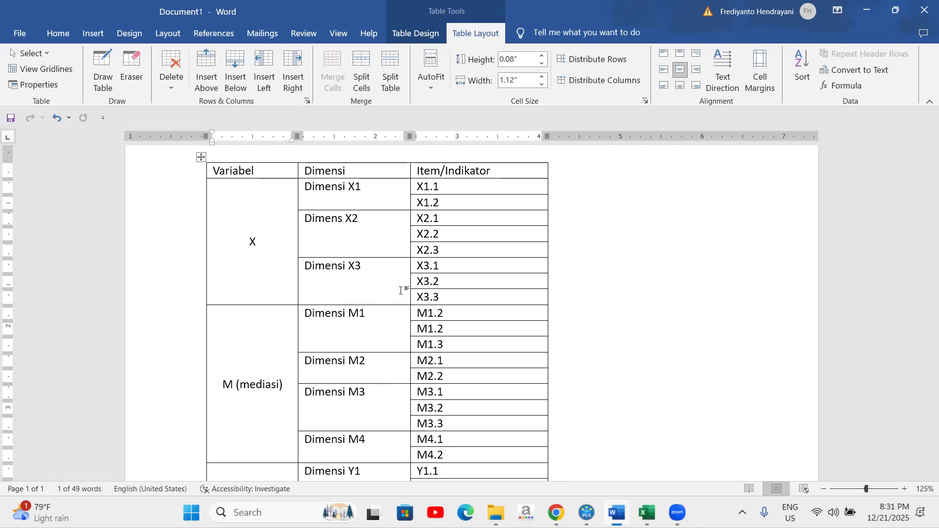
Return to SmartPLS and examine the complete first order model with its PLS-SEM algorithm results
click(585, 511)
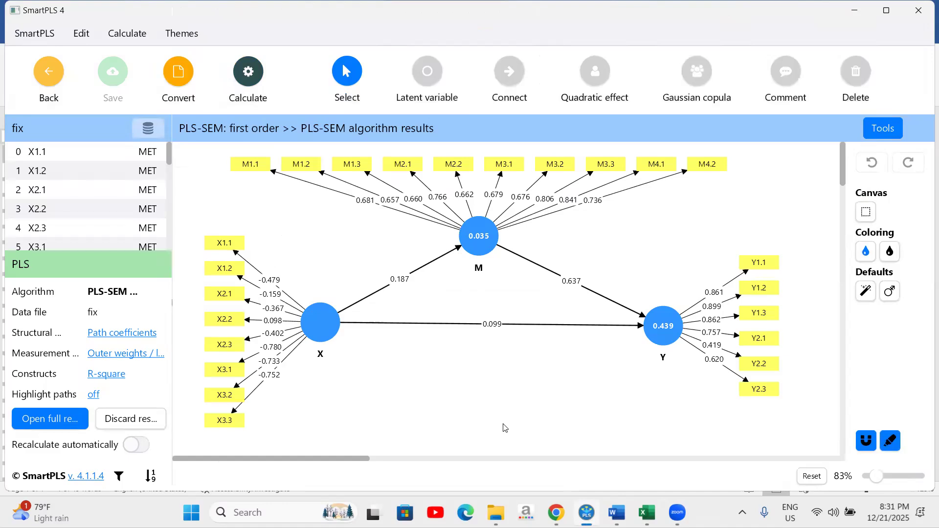
drag(219, 157, 771, 416)
click(385, 240)
drag(204, 156, 773, 397)
click(335, 220)
drag(216, 157, 751, 440)
click(307, 236)
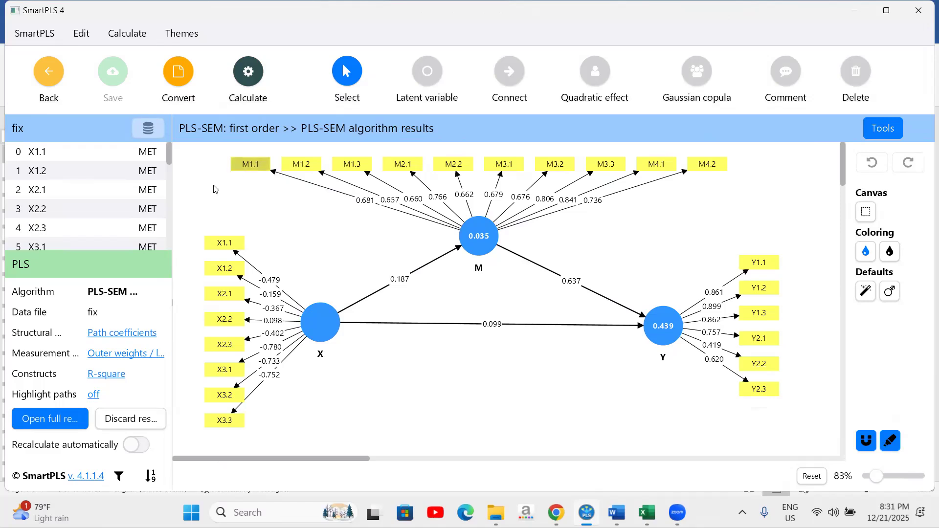
Discard the first order results and open the second order model from the contoh project
click(131, 418)
click(47, 73)
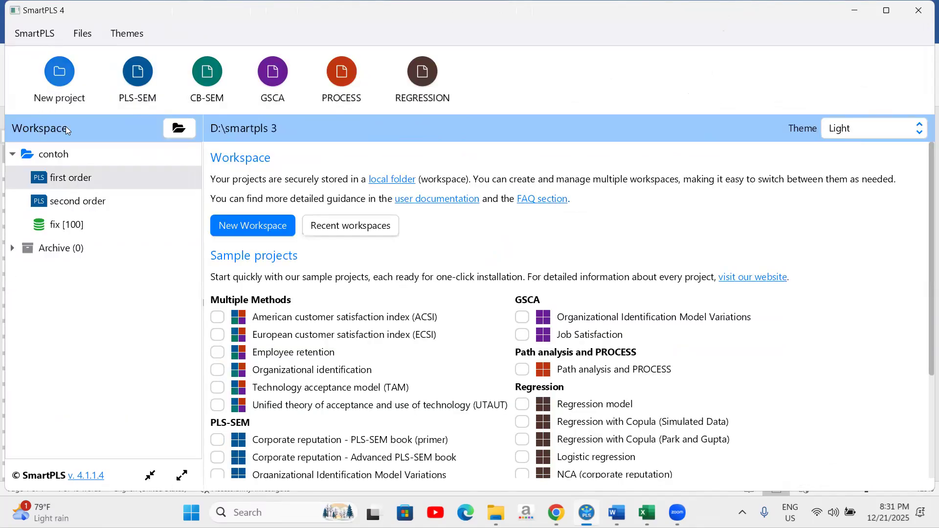
double_click(127, 207)
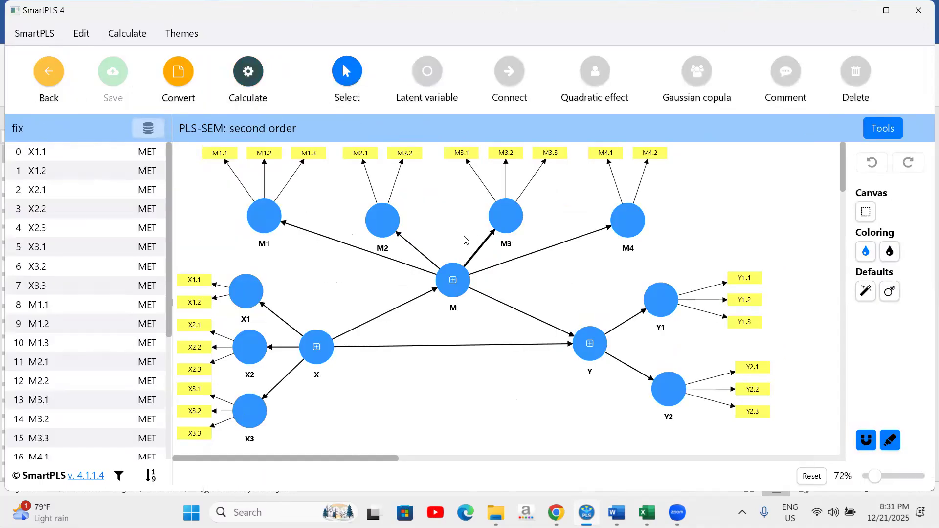
Nudge dimension constructs M1 and M2 slightly to the right and M4 slightly upward in the second order model
click(391, 223)
drag(391, 223, 394, 223)
drag(265, 217, 274, 218)
click(509, 216)
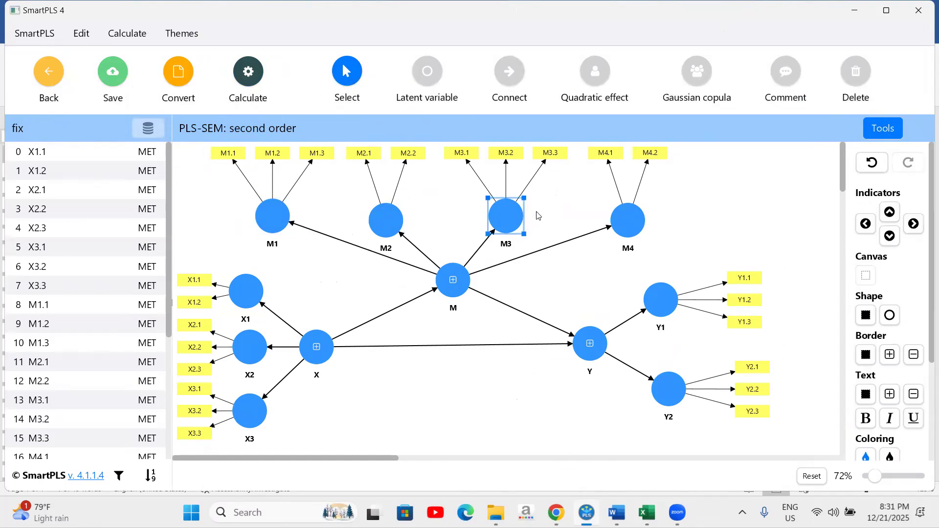
drag(637, 232, 637, 226)
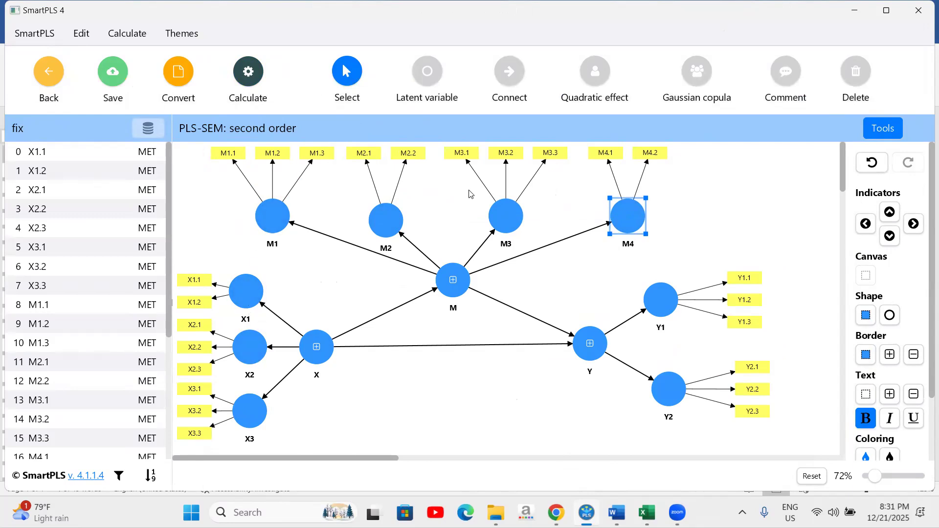
Show the hidden indicators of construct X and align them to the right of the construct
click(317, 346)
right_click(317, 345)
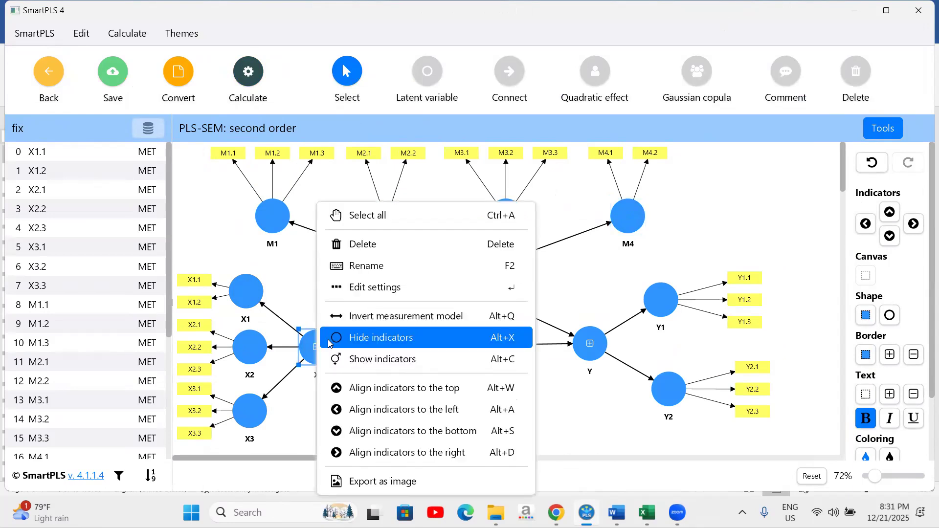
click(381, 357)
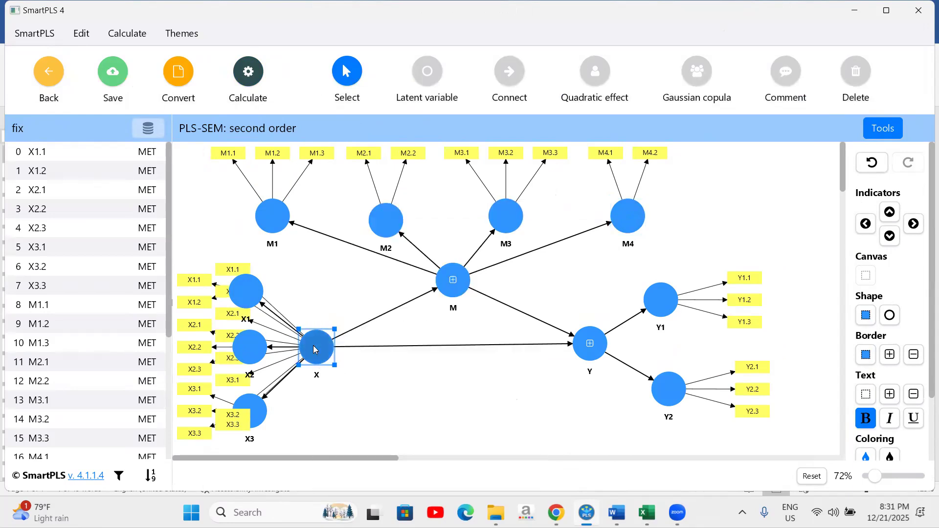
right_click(315, 349)
click(689, 256)
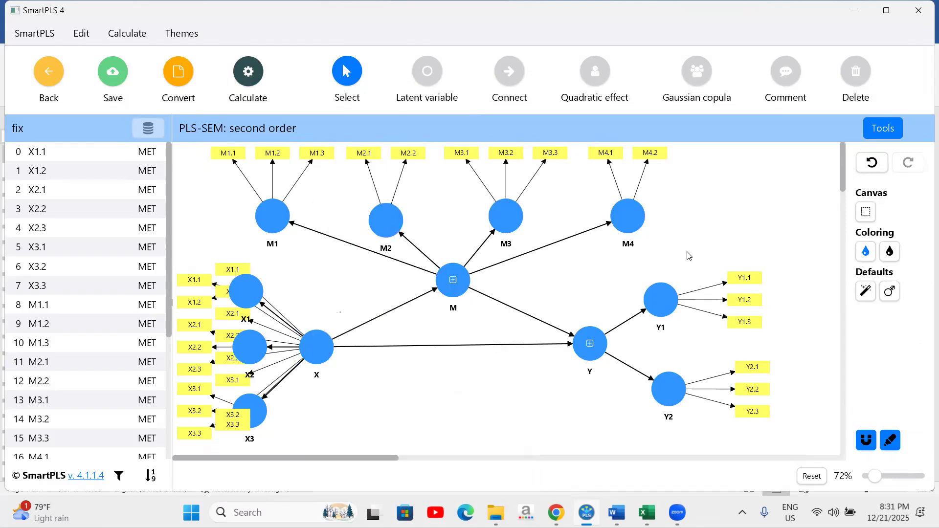
click(316, 347)
click(914, 223)
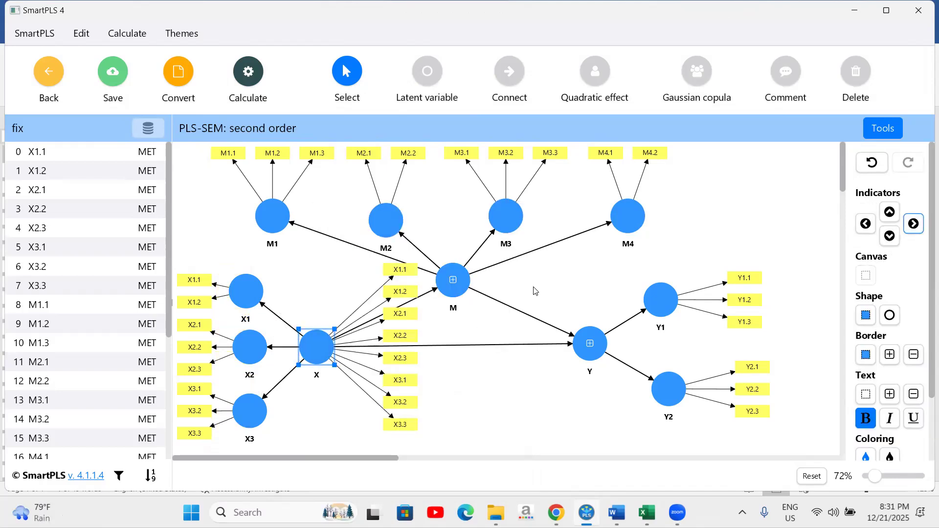
Hide the indicators of construct X again and select all elements of the second order model
right_click(321, 350)
click(370, 344)
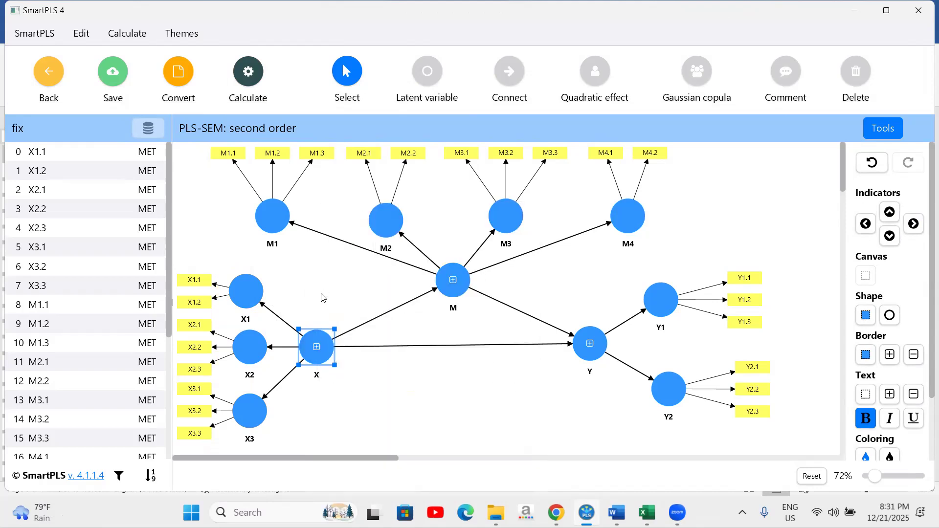
click(321, 297)
drag(185, 156, 773, 446)
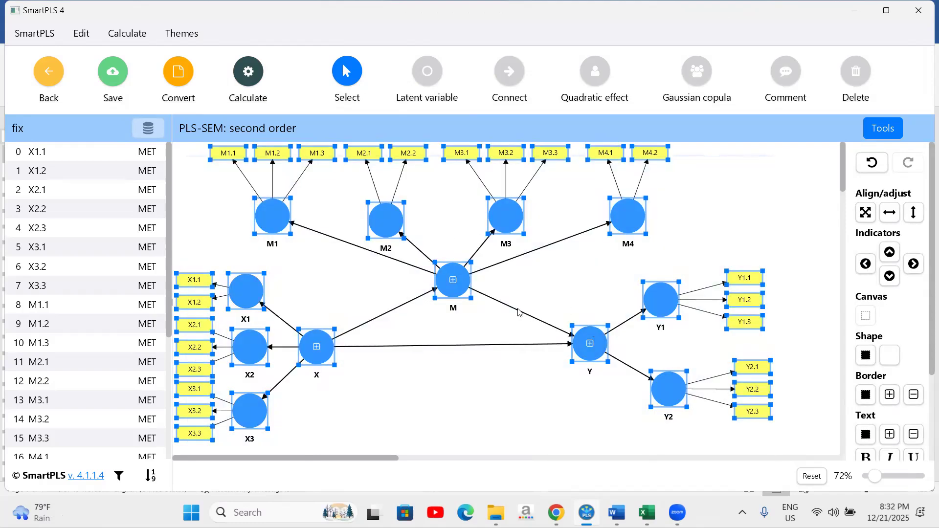
Switch to the Word document and compare the Variabel, Dimensi and Item/Indikator columns by highlighting their headings
click(616, 513)
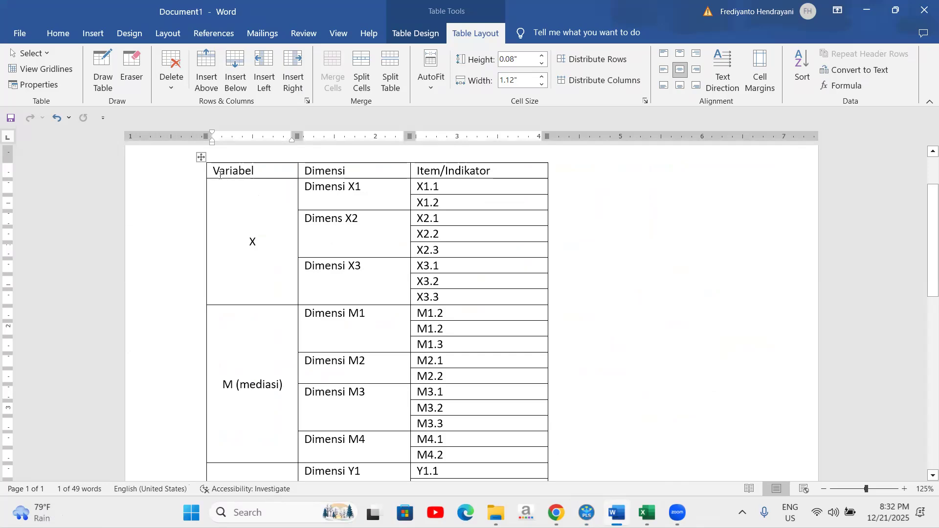
drag(213, 171, 259, 170)
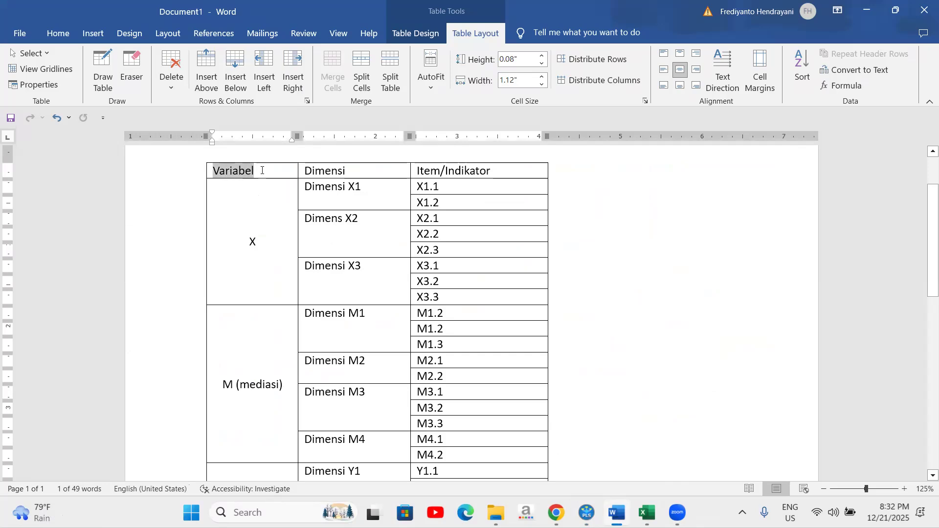
click(301, 171)
click(420, 171)
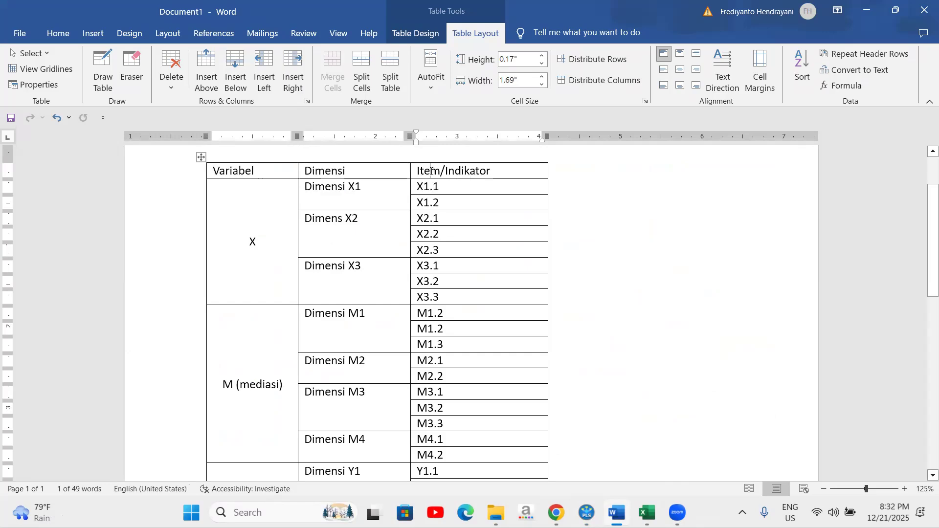
drag(420, 171, 487, 178)
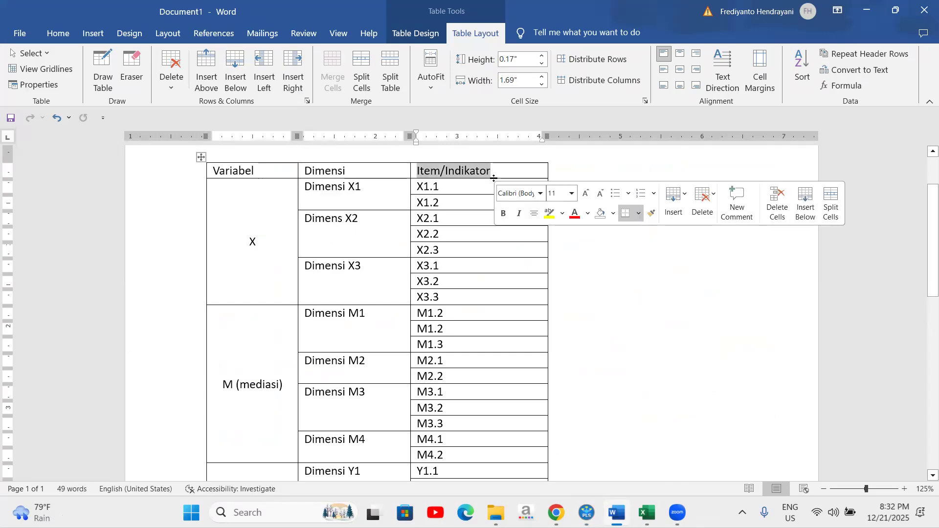
drag(216, 171, 256, 172)
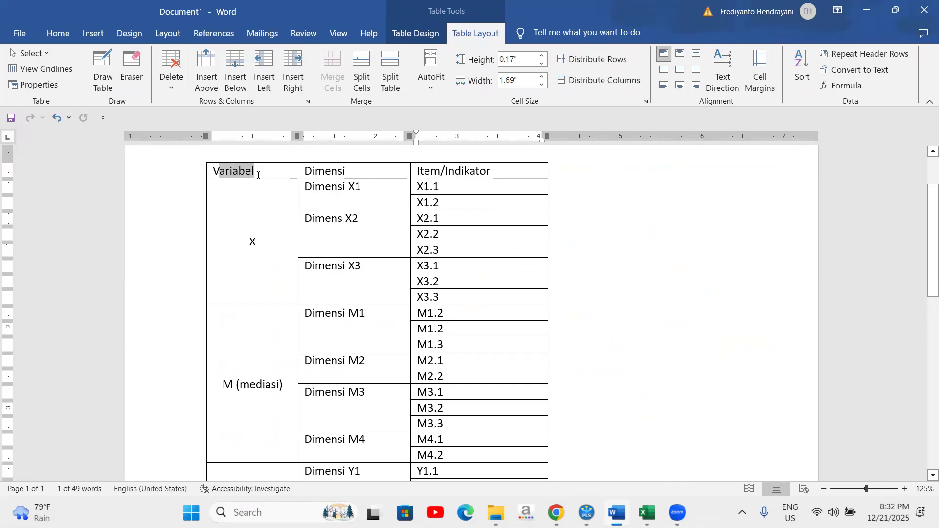
drag(416, 171, 493, 173)
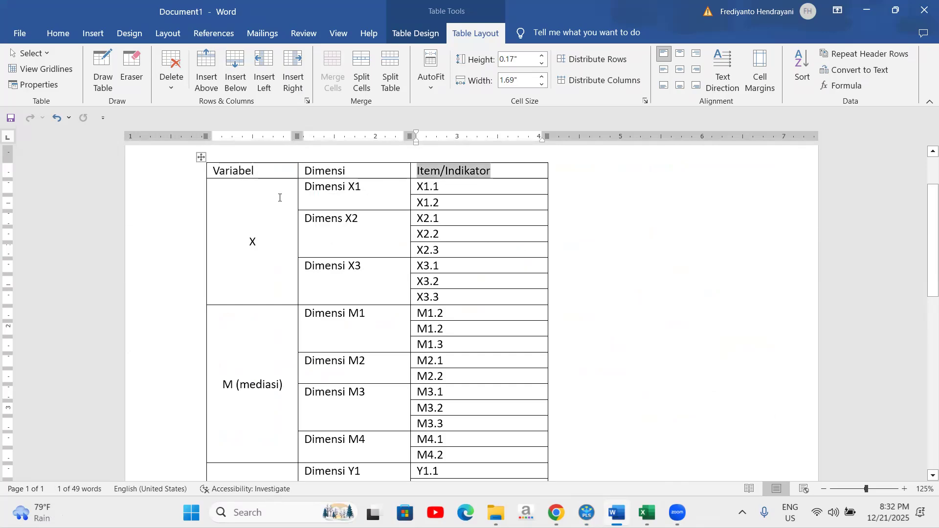
drag(212, 171, 346, 171)
click(418, 171)
triple_click(454, 171)
Return to SmartPLS, clear the selection and run the PLS-SEM algorithm on the second order model
click(587, 512)
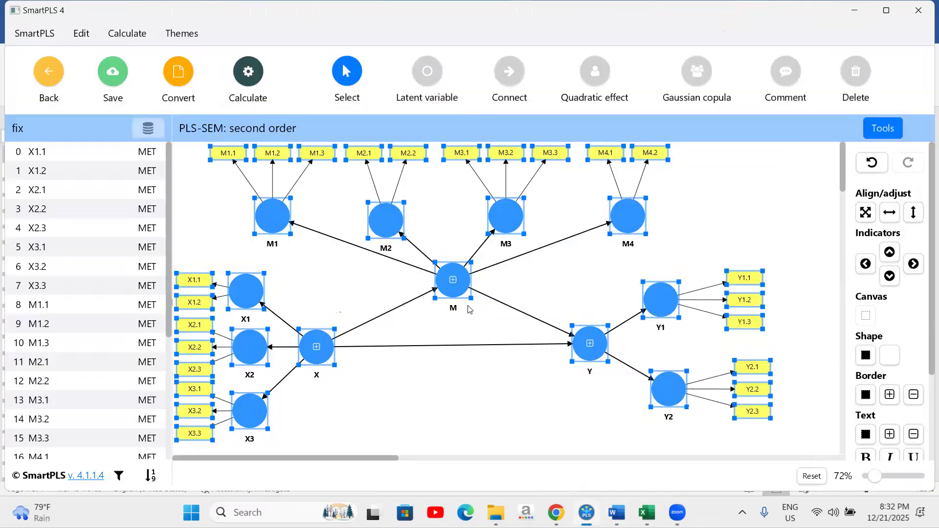
click(378, 287)
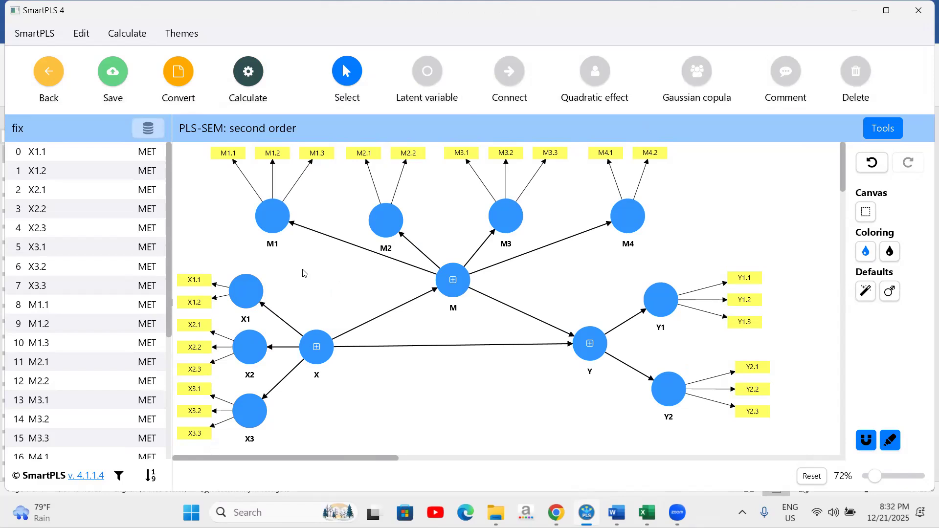
click(250, 82)
click(316, 114)
click(556, 470)
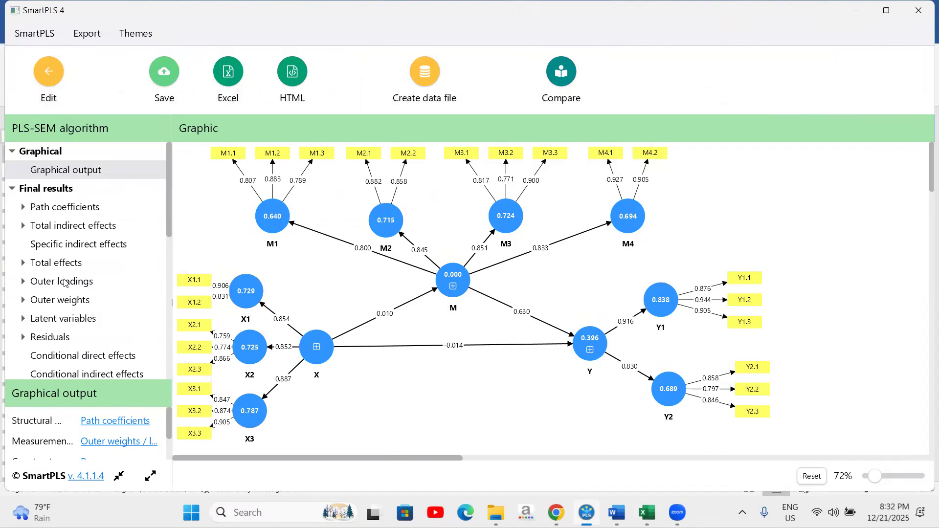
Open the outer loadings matrix of the second order results and copy it in Excel/Word format
click(65, 282)
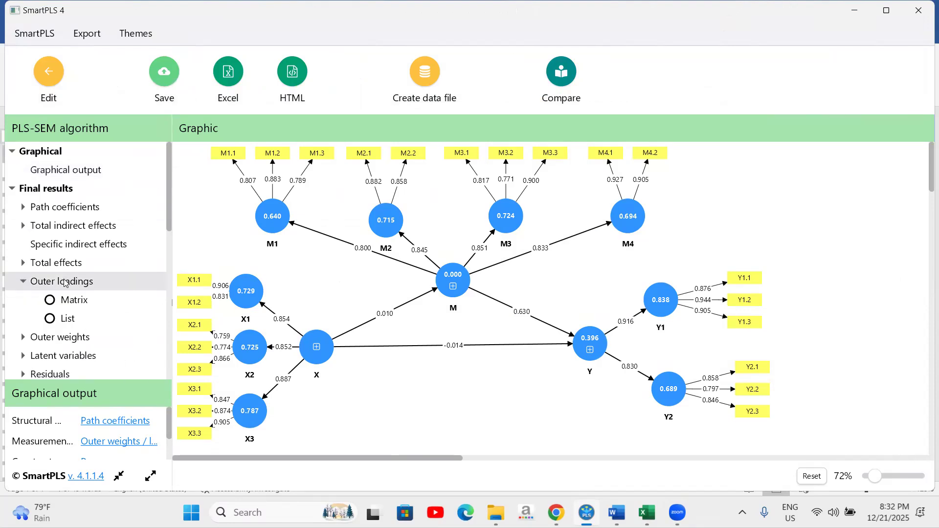
click(64, 282)
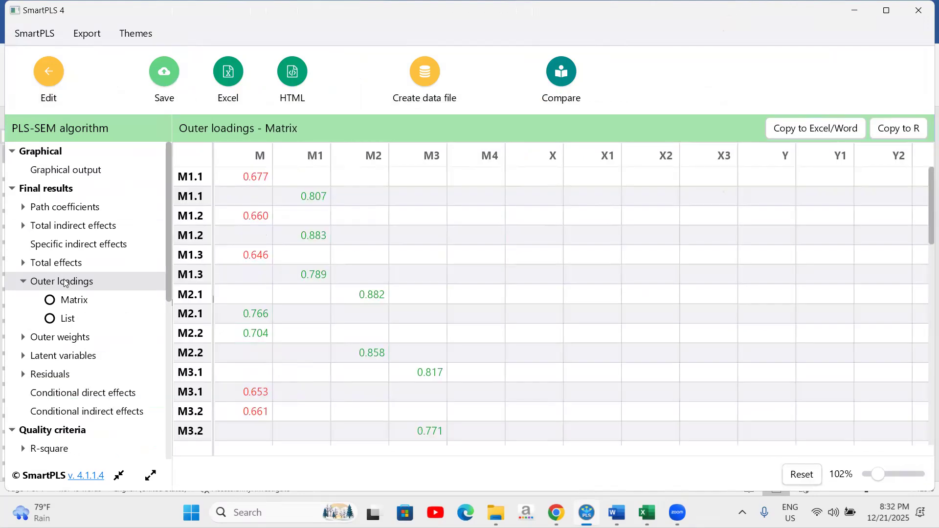
click(813, 127)
Switch to Excel, create a blank workbook and paste the outer loadings matrix at cell A1
click(646, 512)
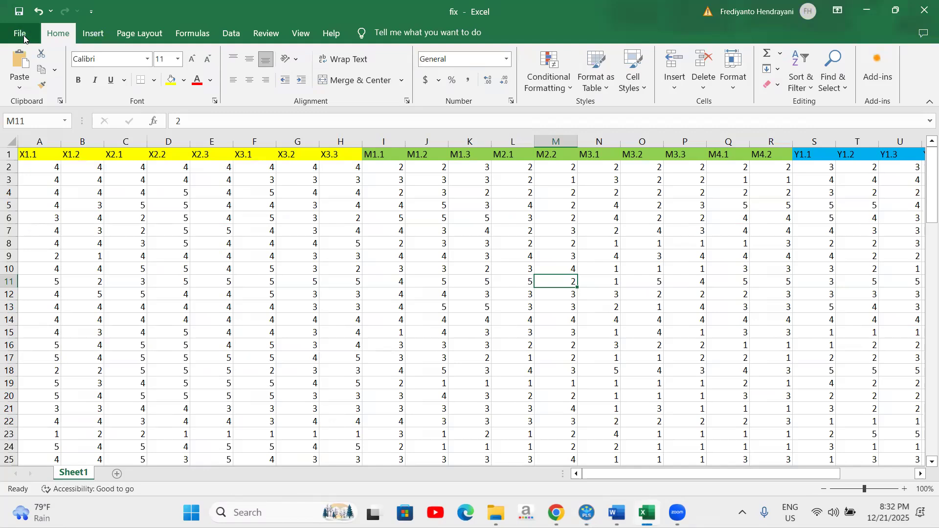
click(17, 34)
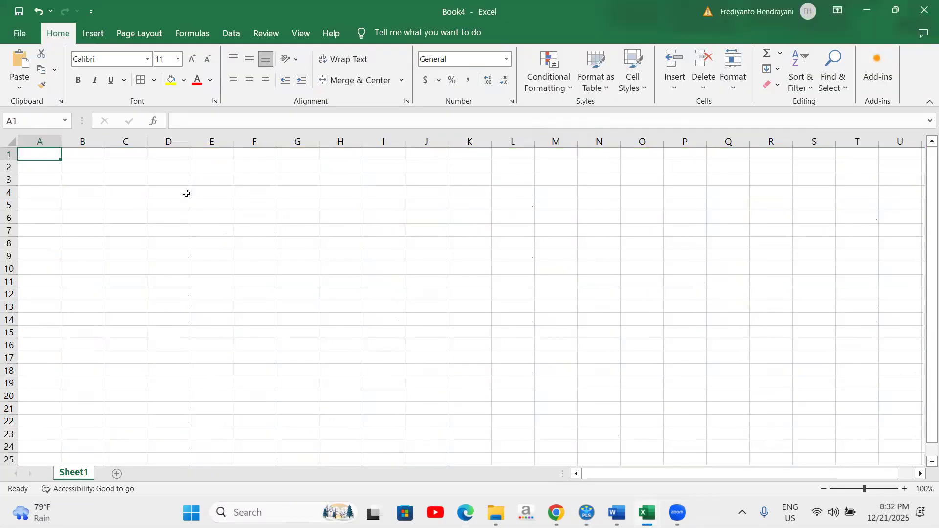
right_click(56, 157)
click(85, 218)
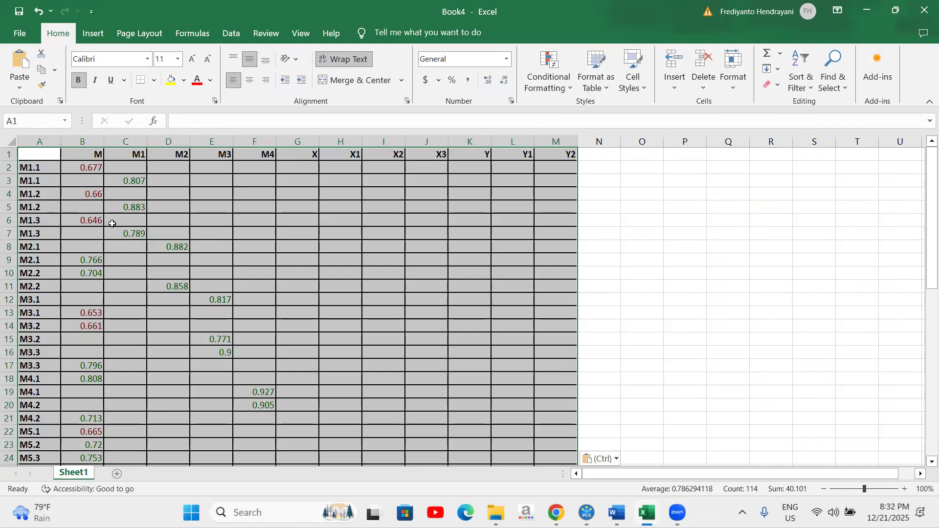
Delete the M, X and Y columns from the outer loadings table, keeping only the dimension columns
click(83, 142)
right_click(86, 194)
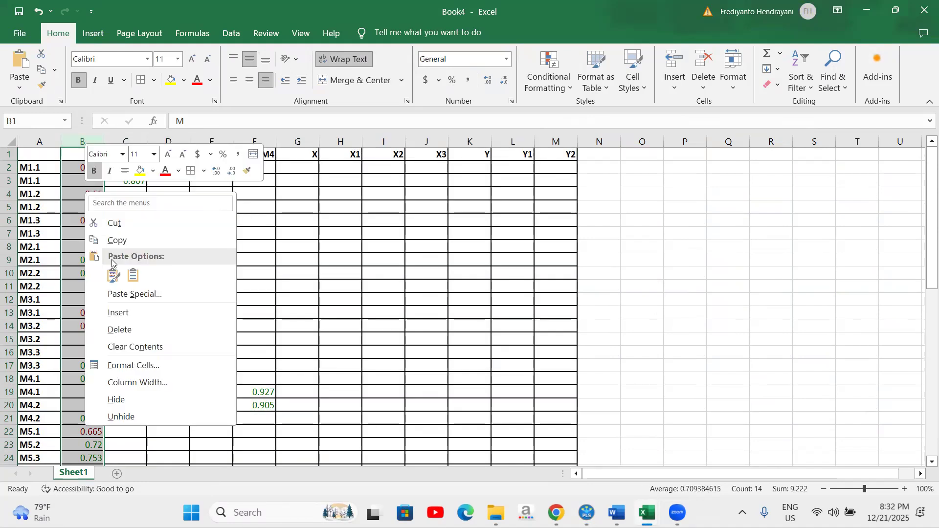
click(130, 329)
click(255, 142)
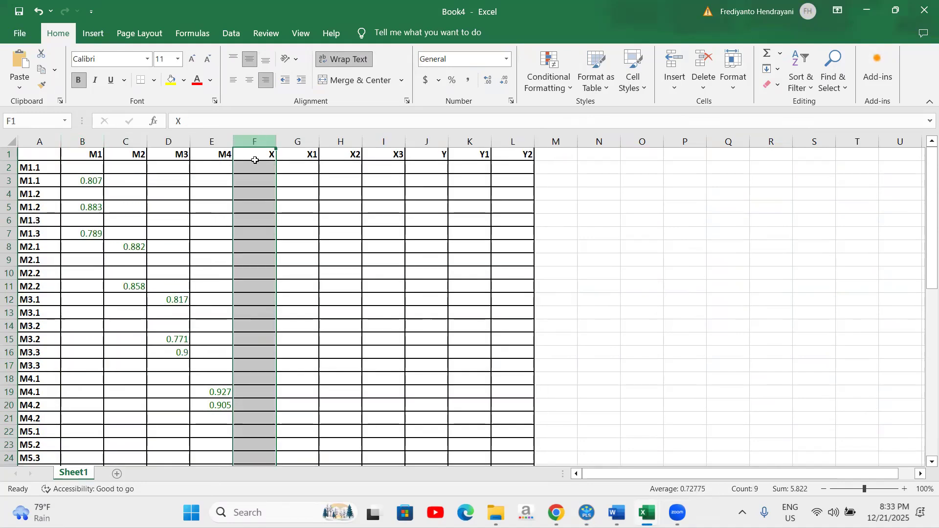
right_click(255, 160)
click(297, 334)
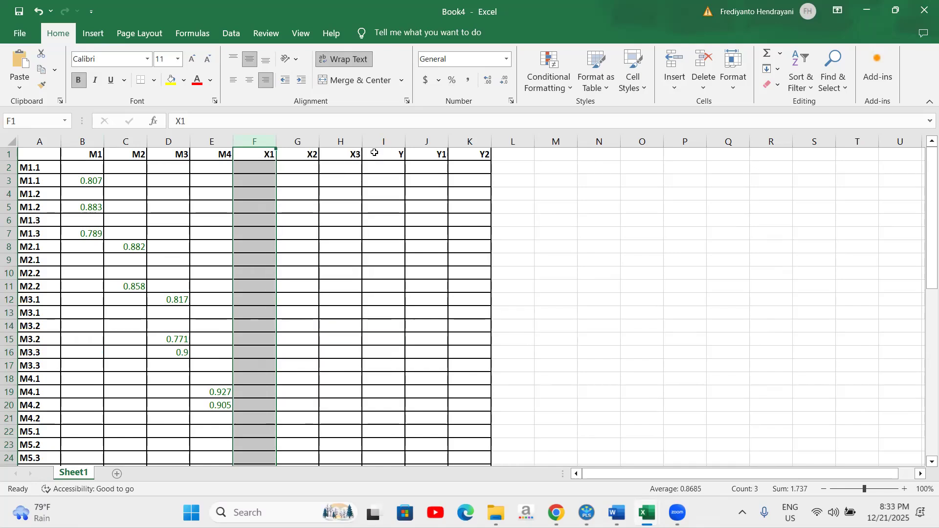
click(382, 142)
right_click(380, 177)
click(420, 317)
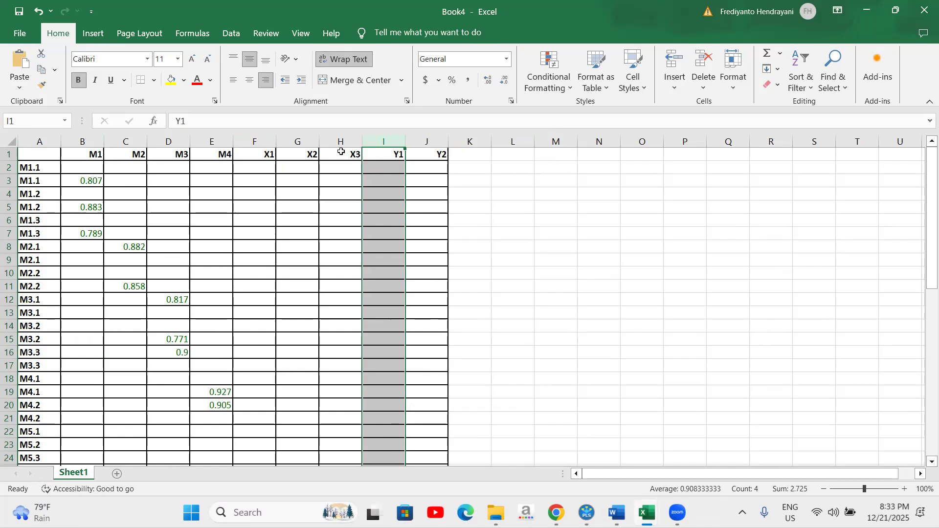
Examine the remaining loadings of the M, X and Y dimensions across all indicator rows
scroll(254, 209, down, 7)
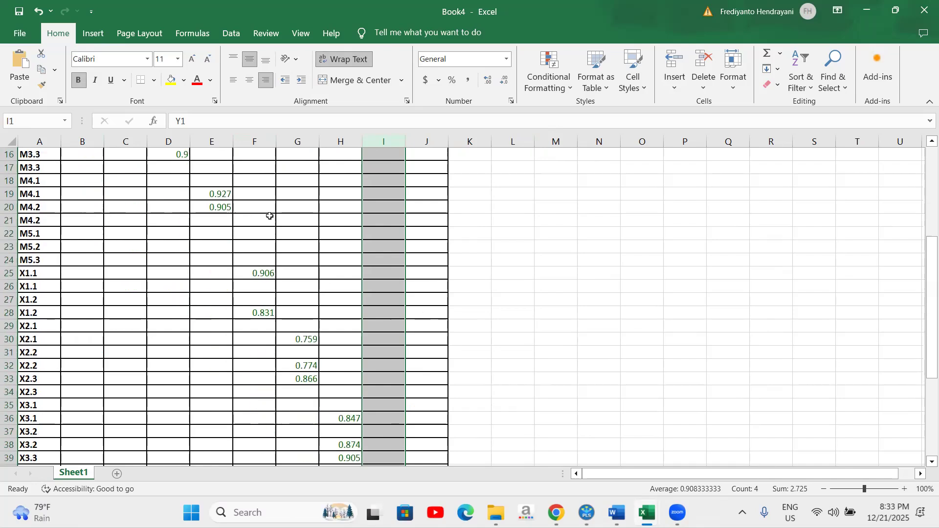
scroll(354, 222, down, 2)
scroll(260, 207, up, 3)
scroll(386, 294, down, 4)
scroll(383, 287, down, 3)
scroll(335, 258, up, 8)
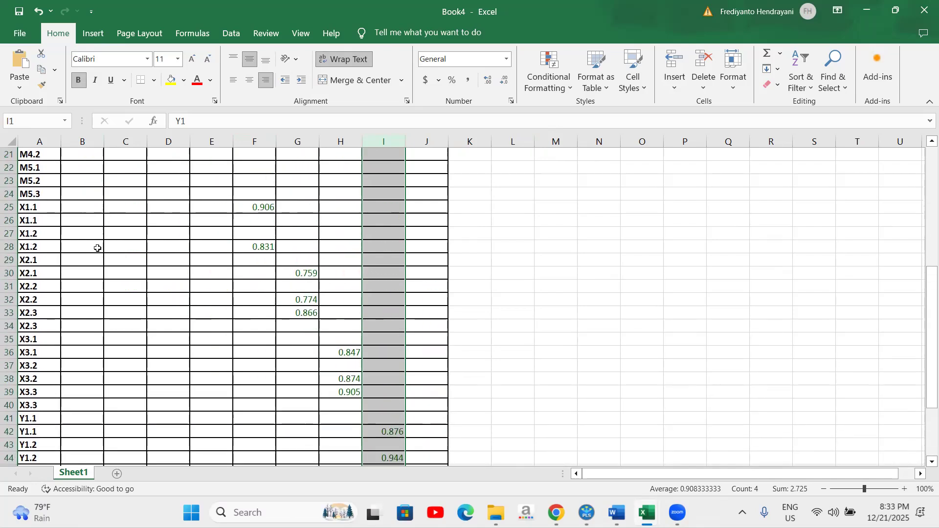
scroll(292, 313, down, 3)
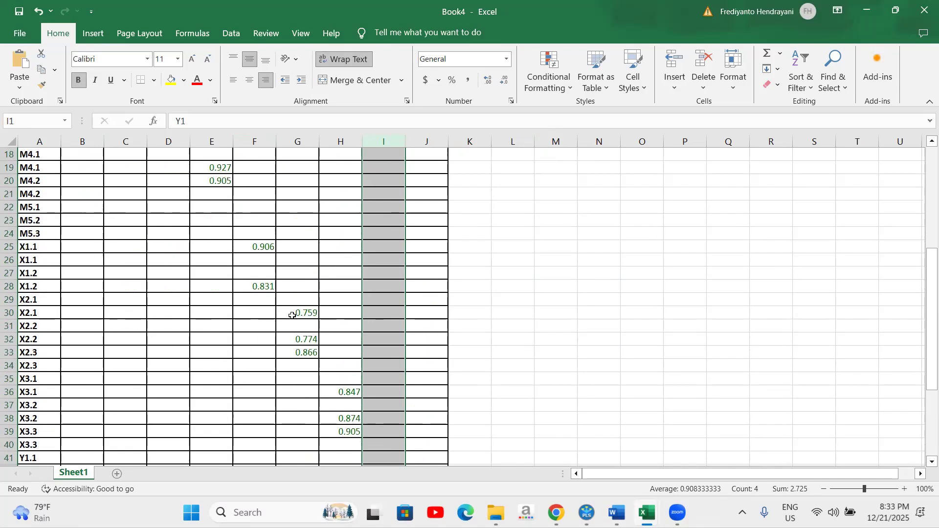
scroll(342, 315, down, 1)
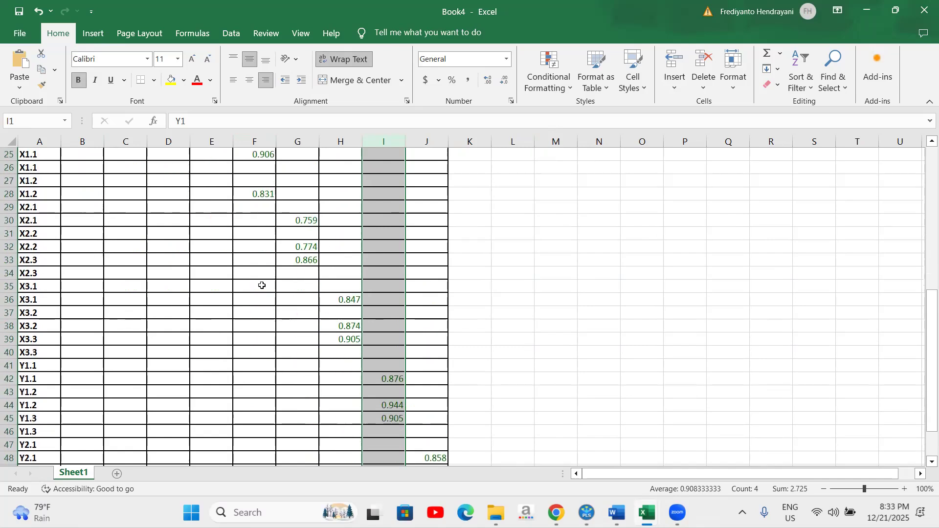
scroll(294, 247, up, 3)
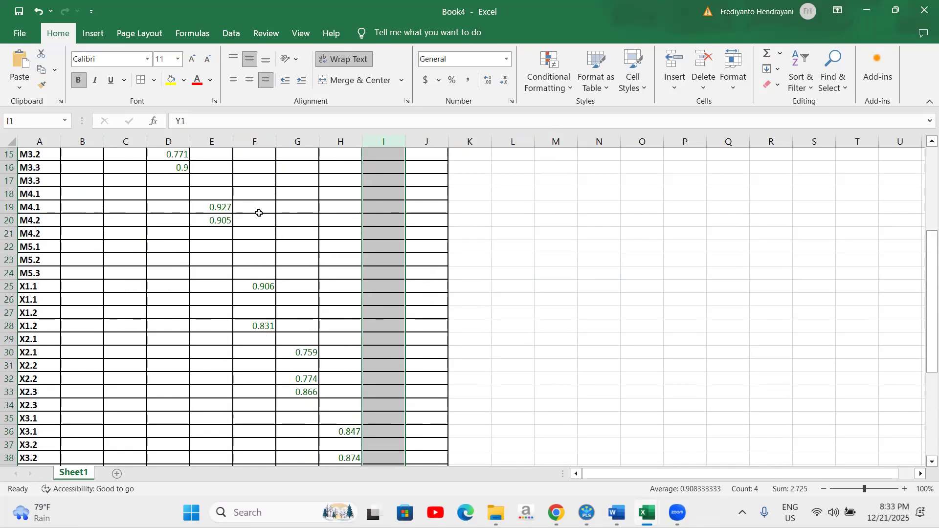
scroll(216, 203, up, 2)
scroll(216, 204, up, 3)
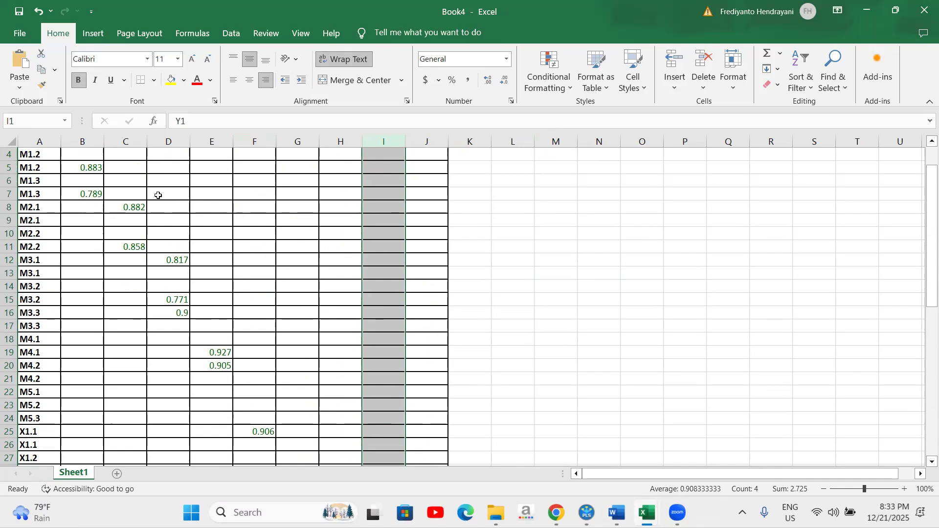
scroll(489, 371, down, 3)
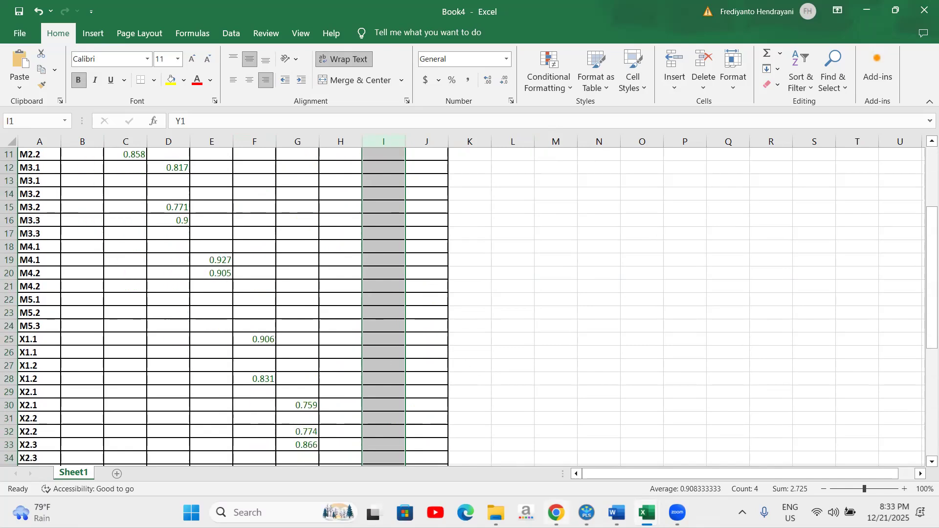
Switch to SmartPLS and leave the second order model for the workspace without saving the changes
key(alt+Tab)
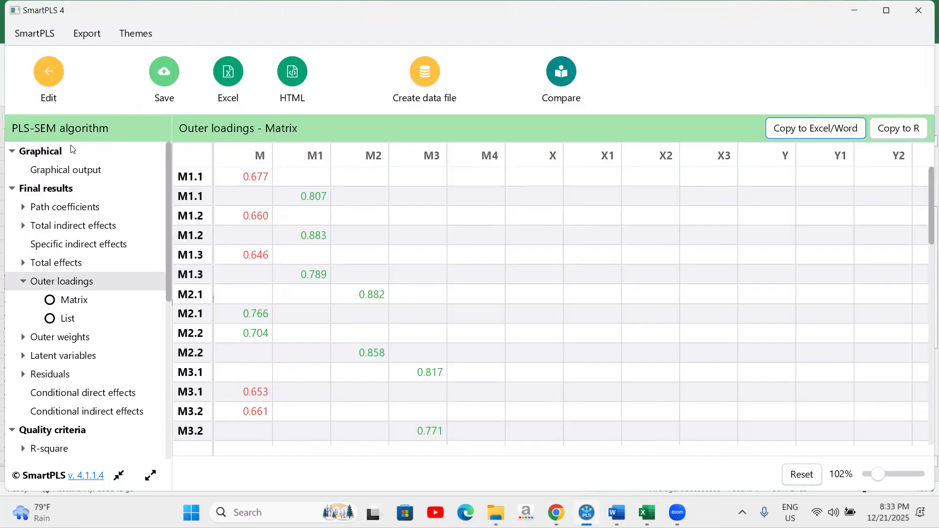
click(47, 74)
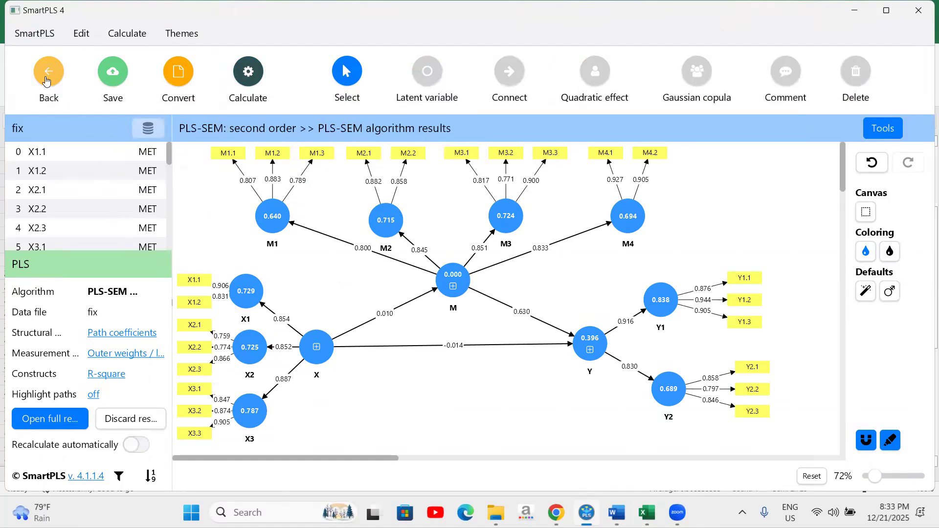
click(47, 81)
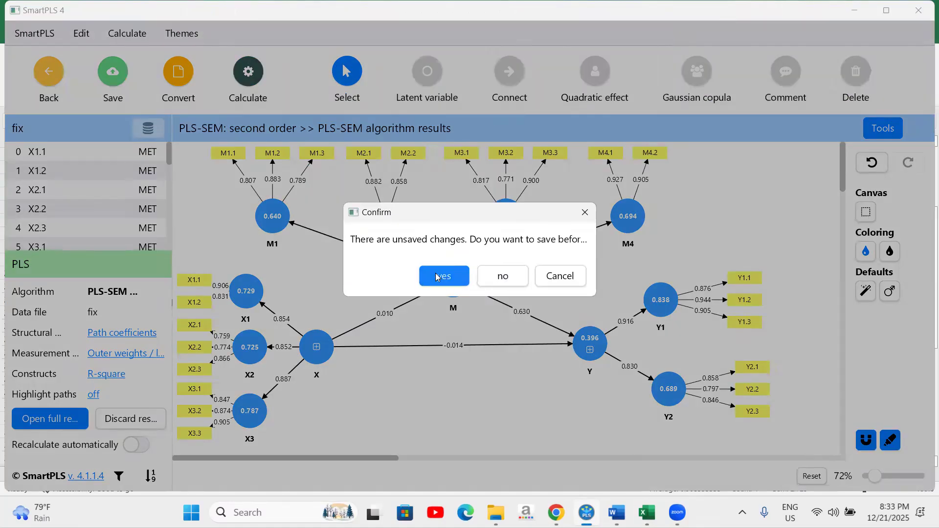
click(504, 276)
Open the first order model and run the PLS-SEM algorithm with the path weighting scheme and standardized results
double_click(104, 177)
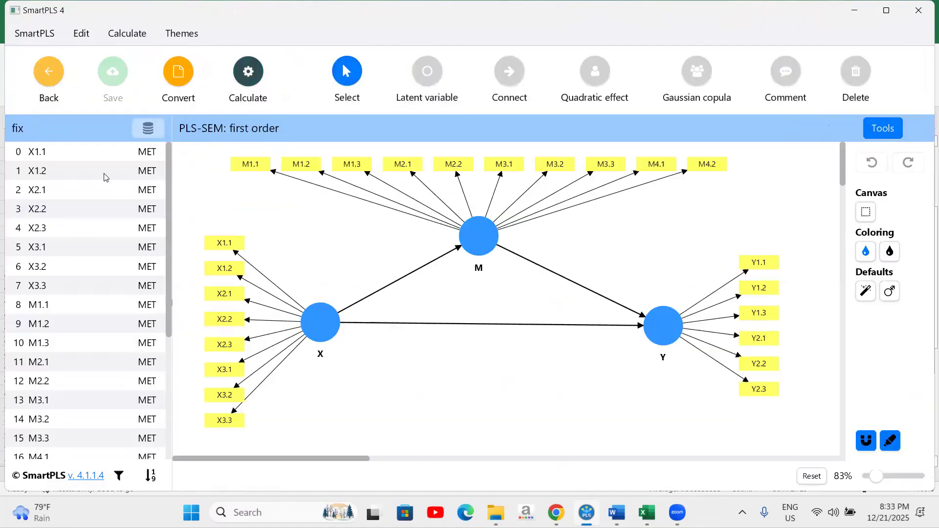
click(249, 82)
click(306, 120)
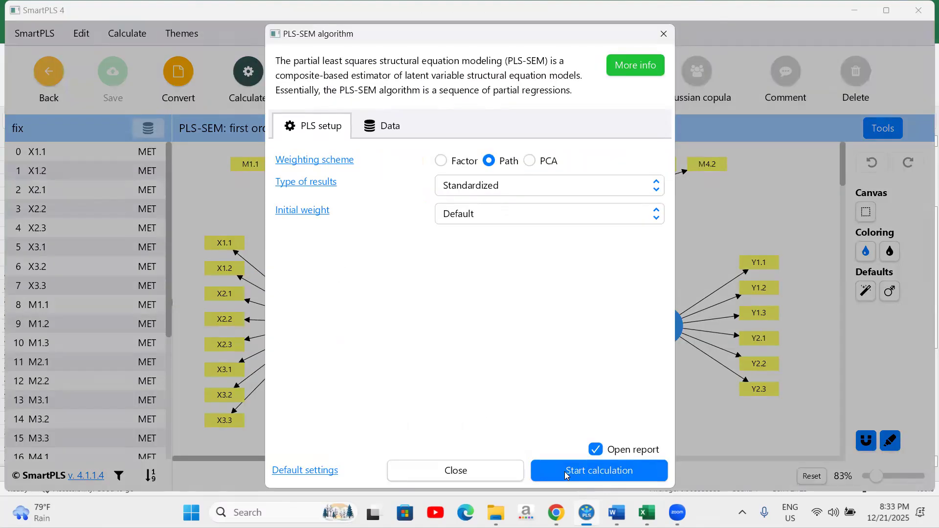
click(565, 471)
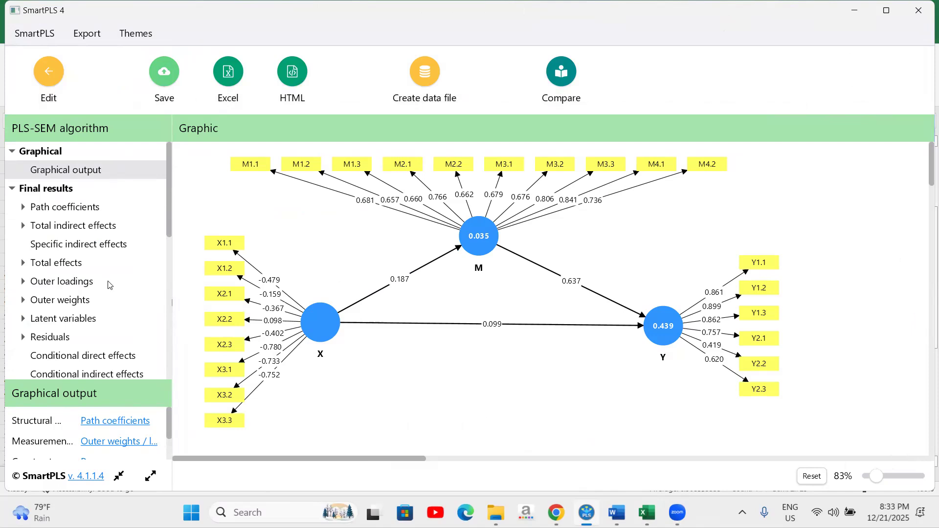
View the construct reliability and validity overview of the first order results and return to the model diagram
scroll(108, 285, down, 5)
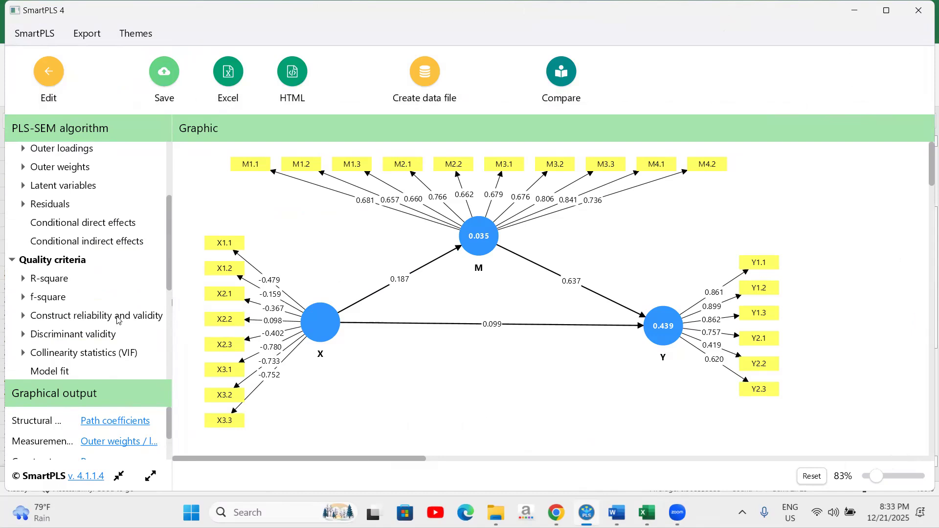
click(118, 321)
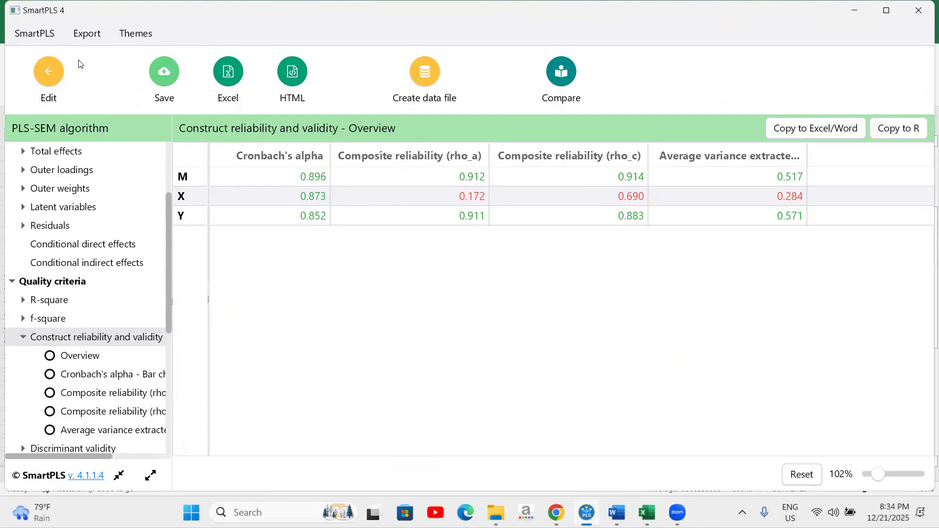
click(55, 68)
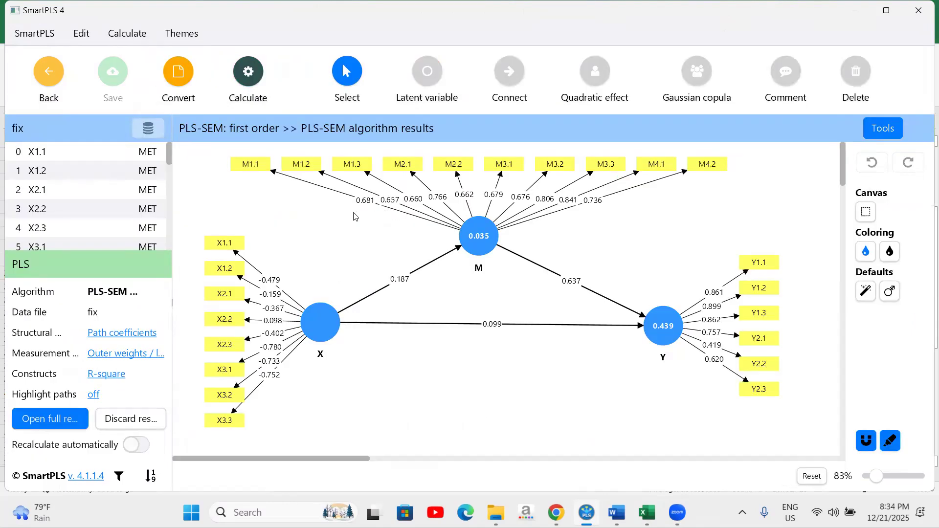
Point out the whole first order diagram, highlight variable X in the Word table, and return to SmartPLS
drag(200, 156, 803, 435)
click(354, 249)
click(616, 512)
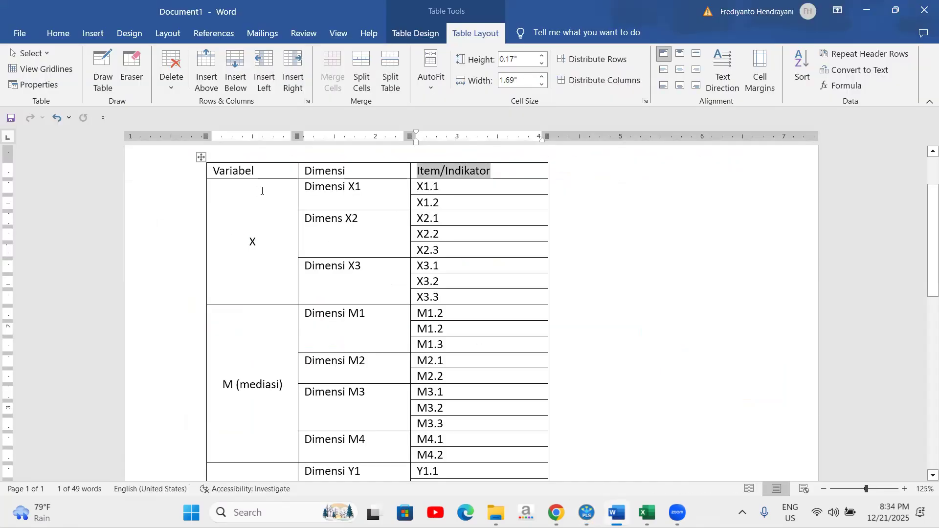
double_click(252, 239)
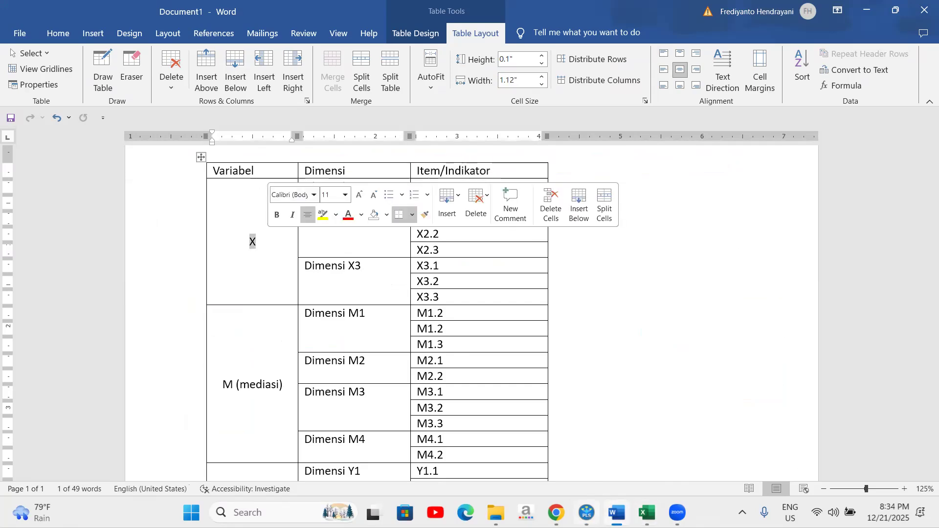
click(586, 512)
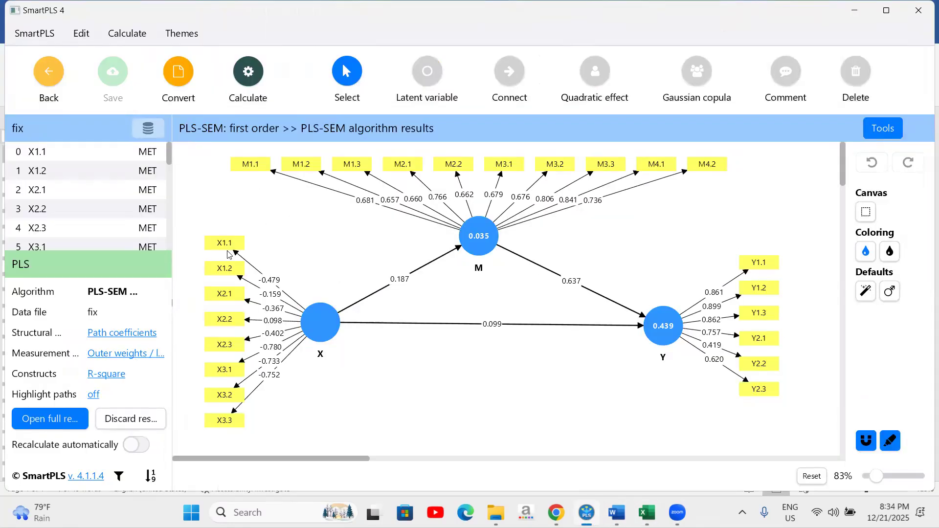
Open the second order model from the workspace and run the PLS-SEM algorithm on it
click(58, 74)
click(84, 205)
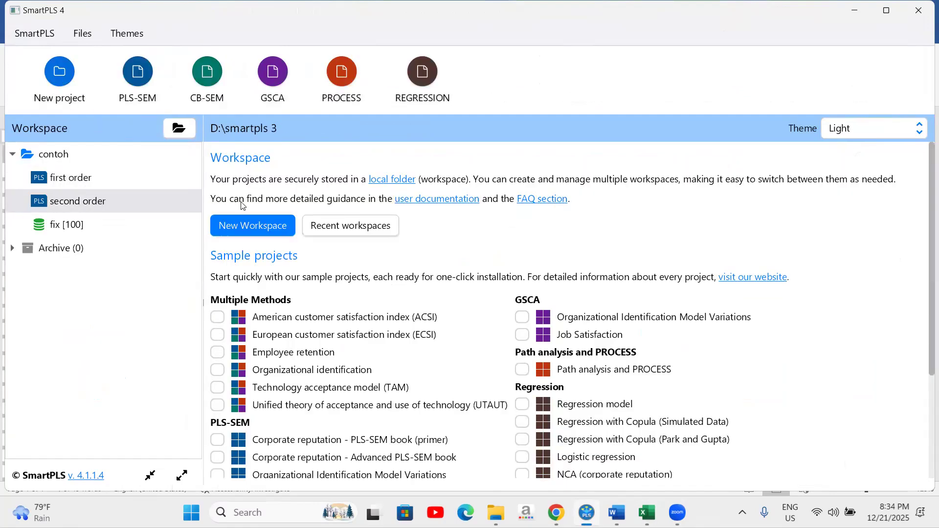
click(248, 72)
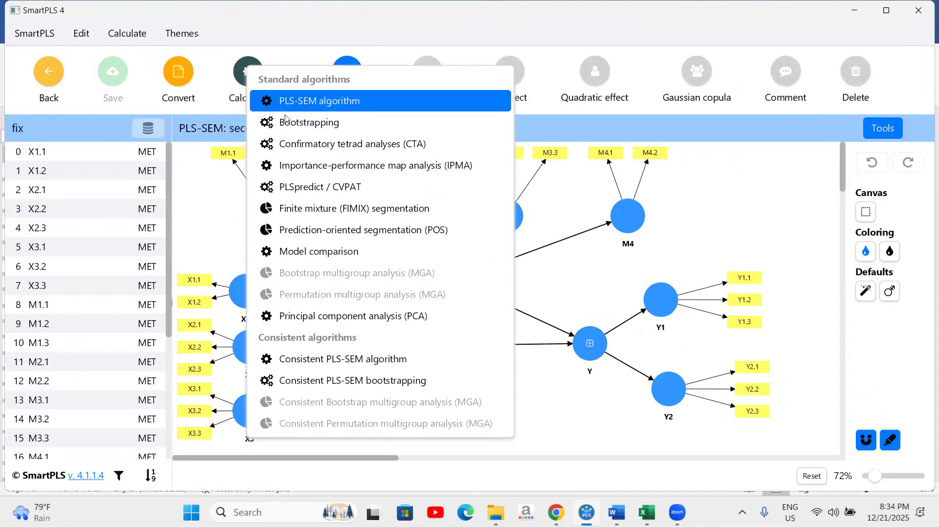
click(333, 112)
click(555, 465)
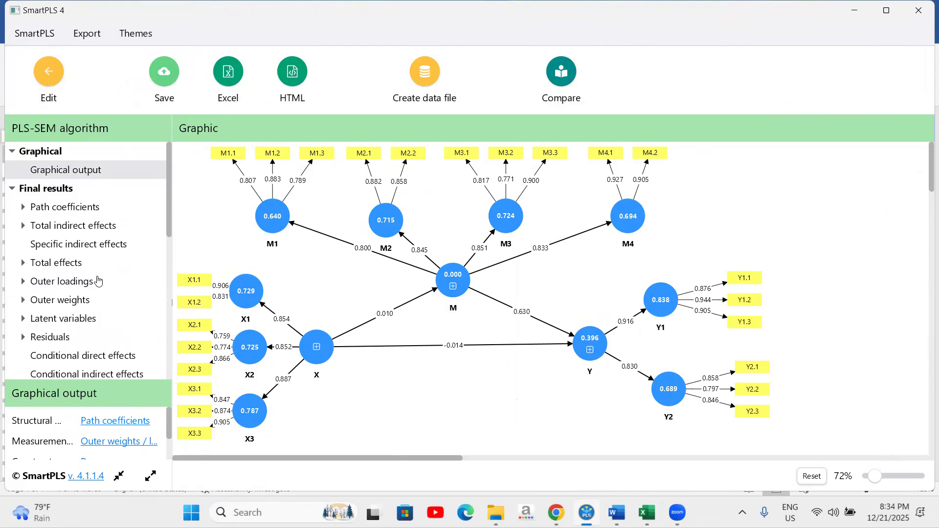
Open the construct reliability and validity overview of the second order results and copy it in Excel/Word format
scroll(100, 281, down, 5)
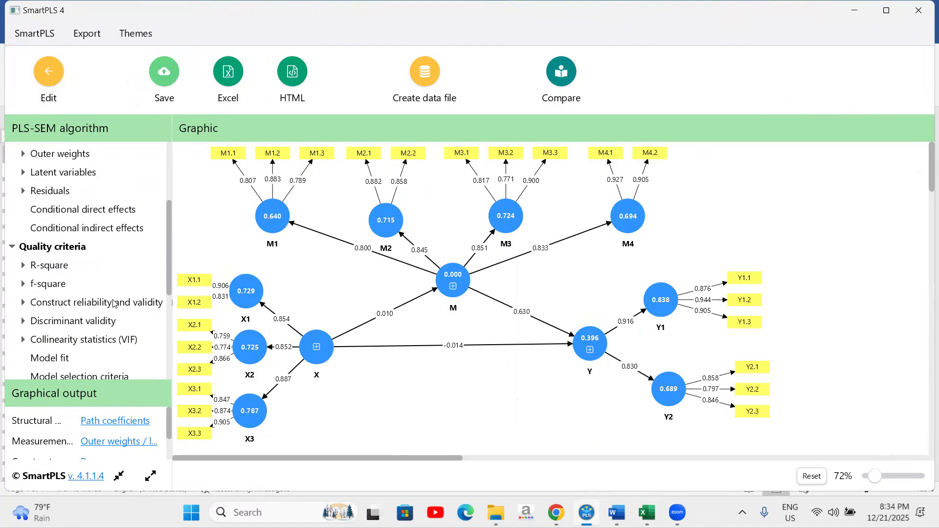
click(113, 303)
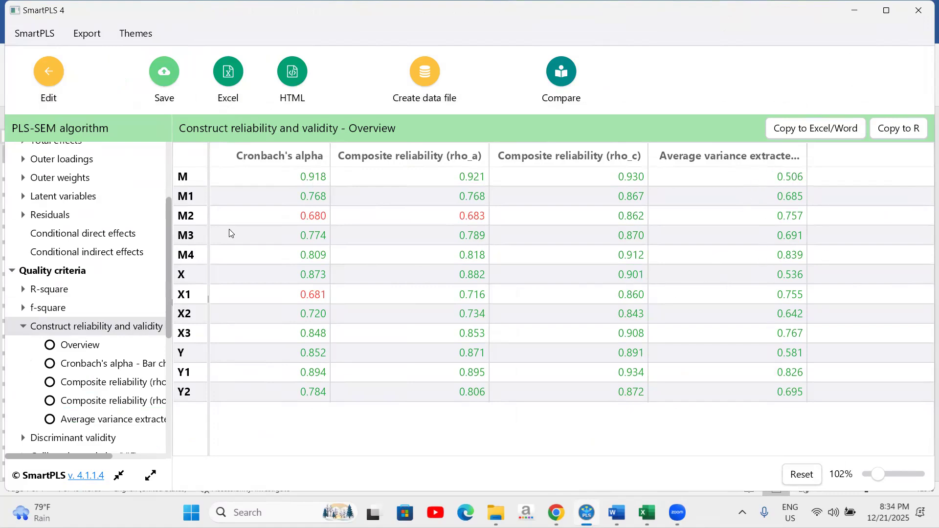
click(804, 130)
Switch to the Book4 workbook in Excel, add a new sheet and paste the reliability table at cell A1
mouse_move(646, 513)
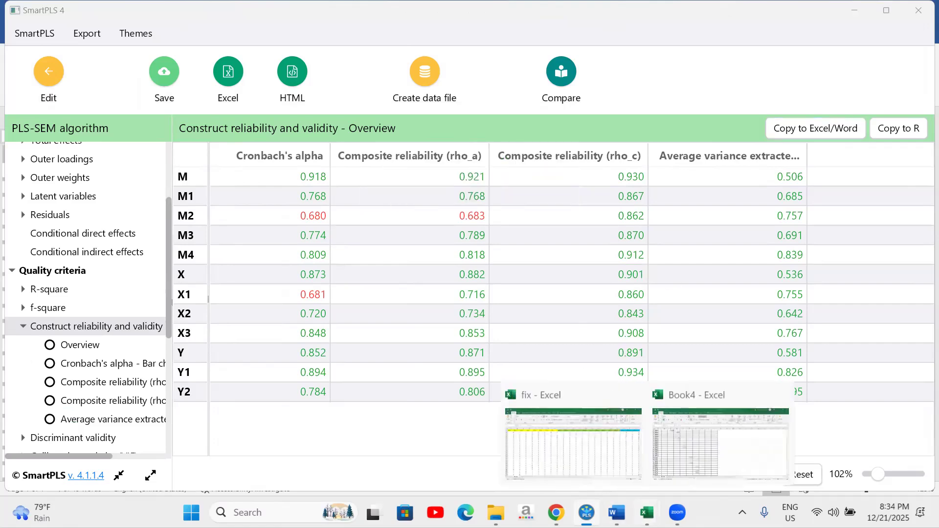
click(693, 462)
click(119, 473)
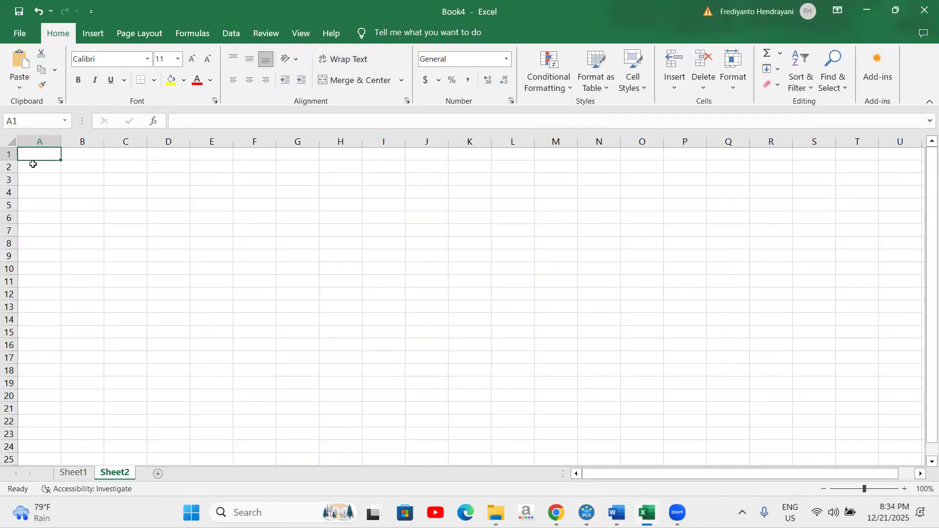
right_click(36, 155)
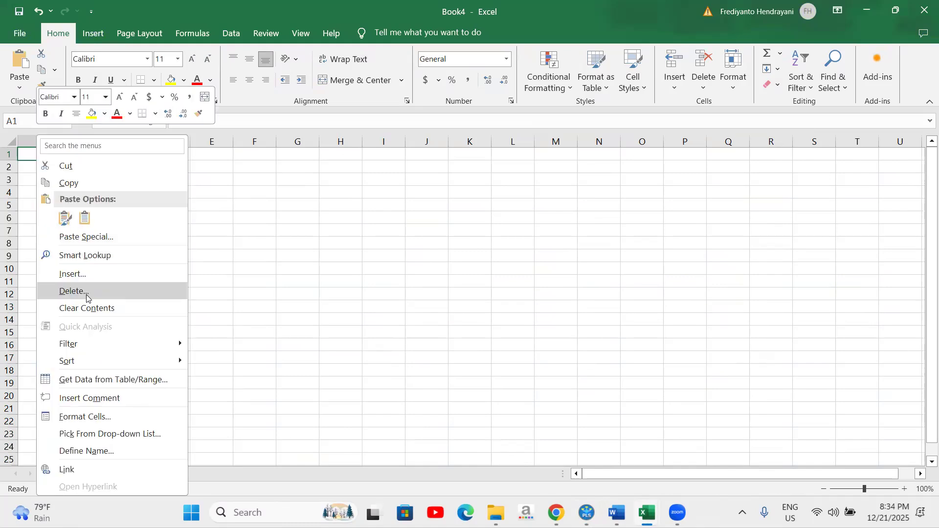
click(66, 218)
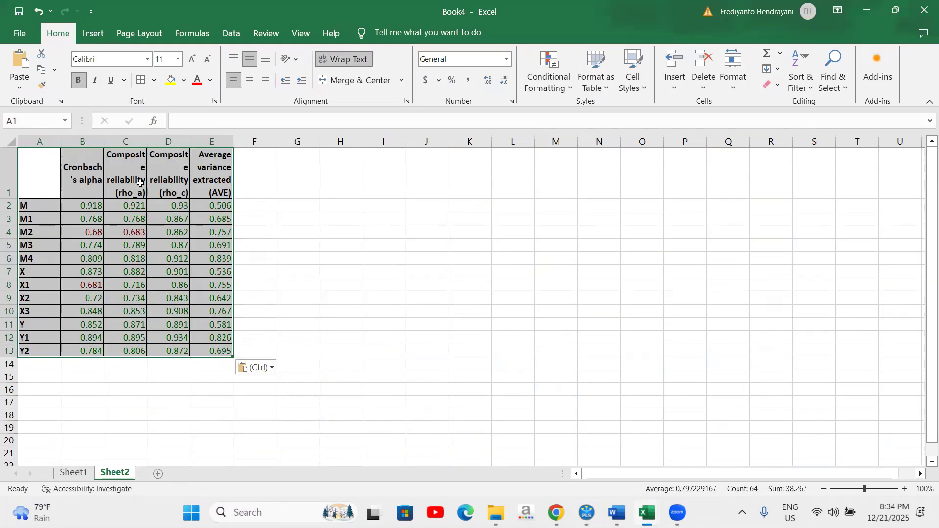
Delete the rows for the higher-order constructs M, X and Y from the reliability table on Sheet2
click(9, 206)
right_click(8, 206)
click(42, 344)
click(8, 259)
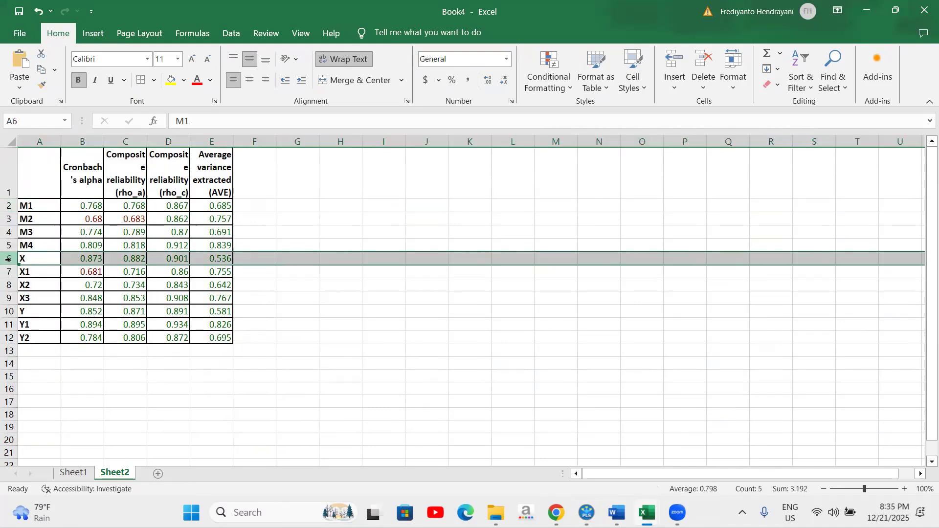
right_click(9, 259)
click(54, 399)
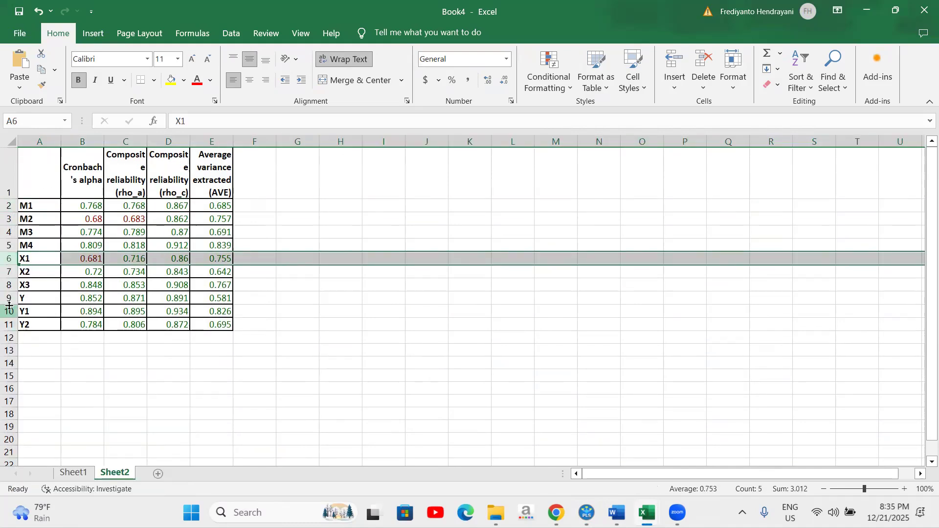
right_click(8, 297)
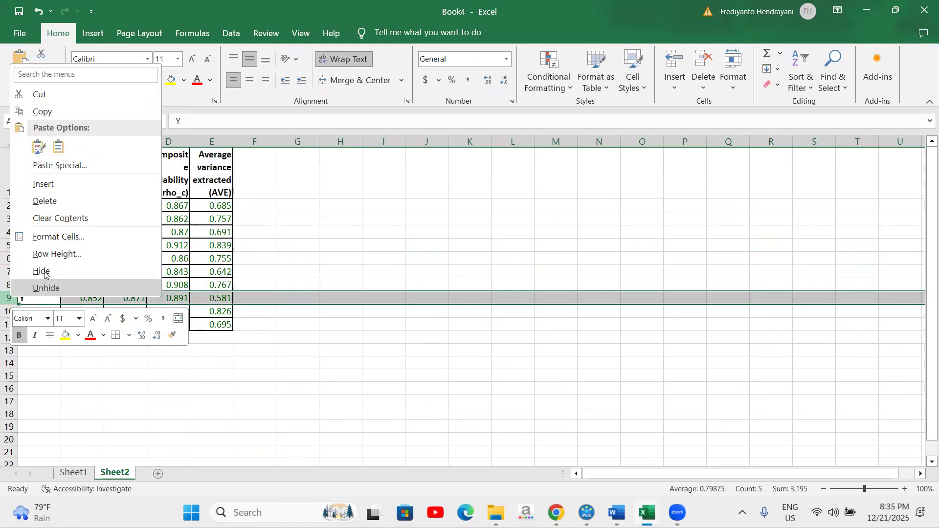
click(45, 201)
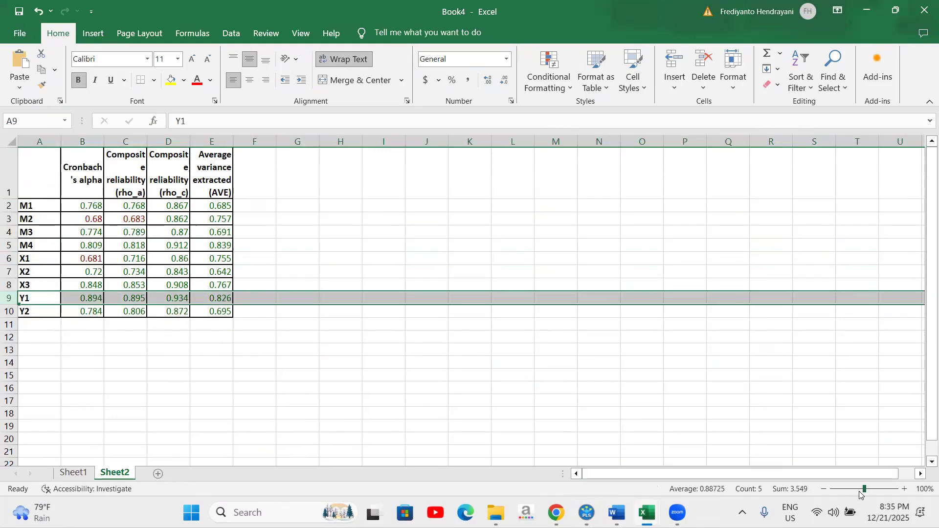
Enlarge Sheet2 to 140% and point out the red reliability values of M2 and X1
drag(863, 492, 863, 491)
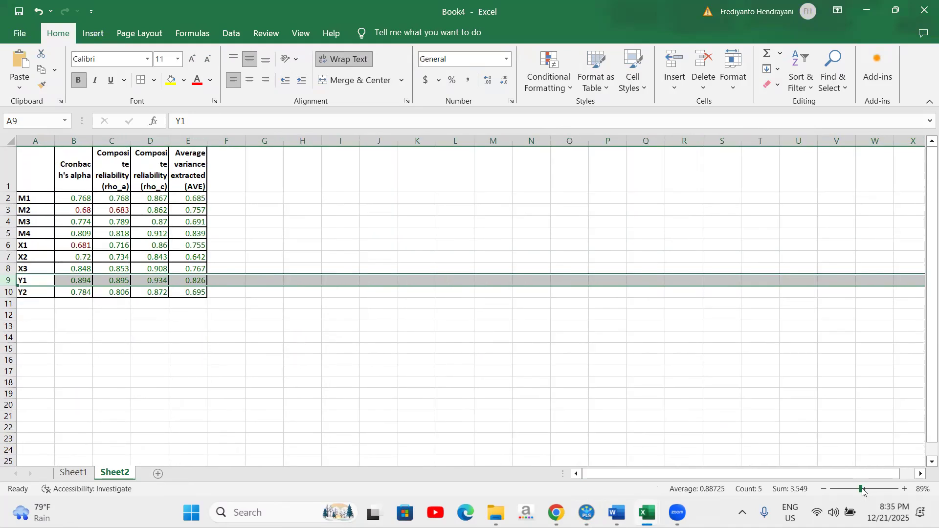
click(904, 489)
click(904, 489)
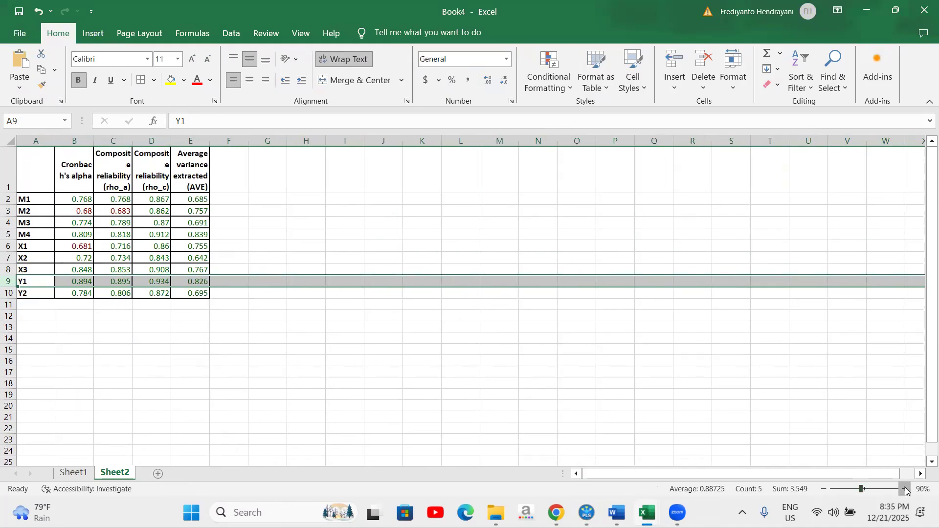
click(904, 489)
click(904, 489)
click(904, 489)
click(904, 489)
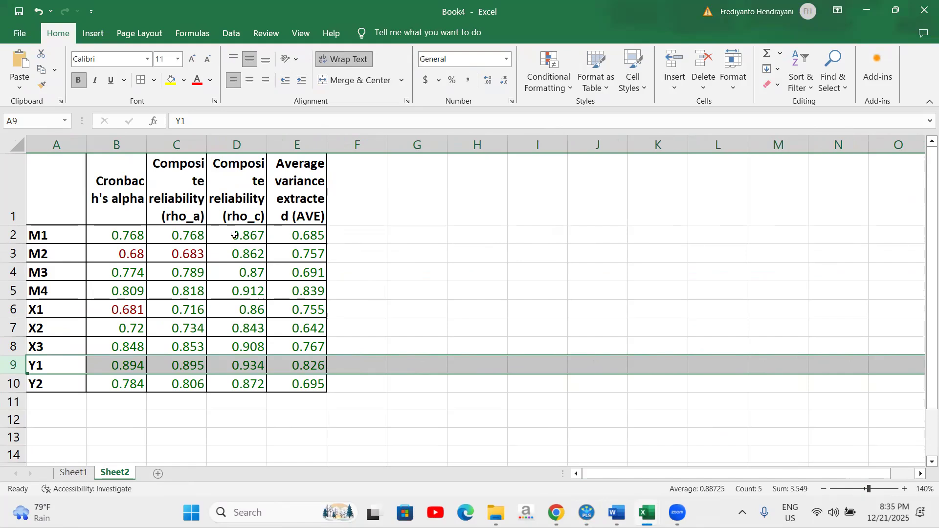
click(121, 253)
click(196, 253)
click(141, 258)
click(151, 260)
click(141, 305)
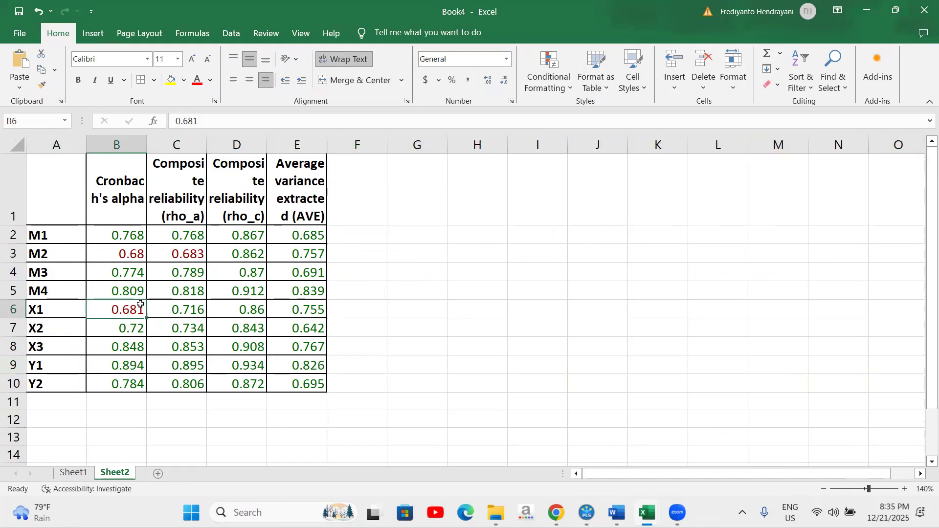
Highlight the AVE values of all dimensions and the X1 to X3 labels in the reliability table
drag(323, 235, 320, 385)
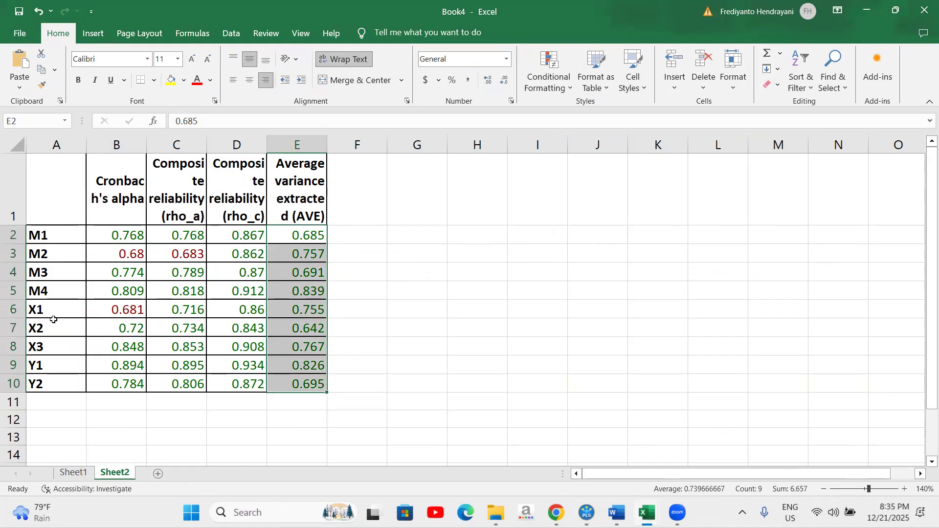
drag(50, 310, 50, 347)
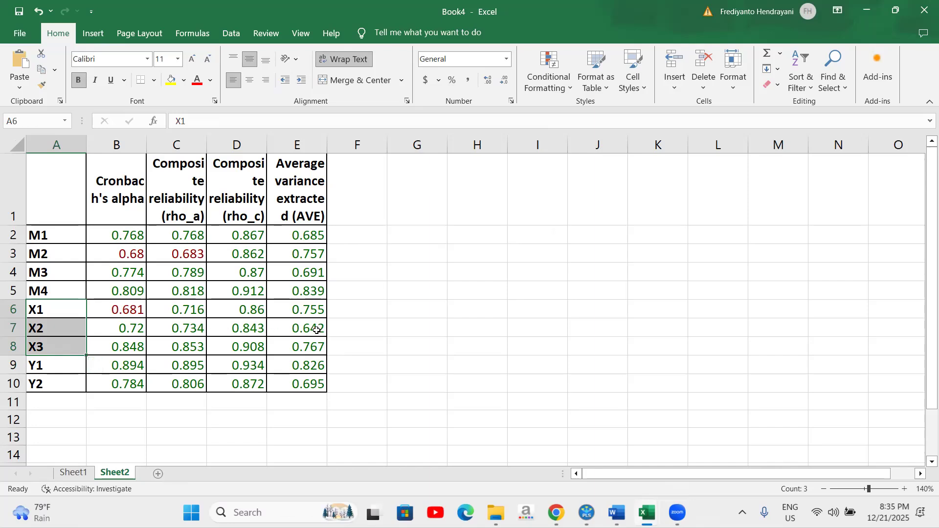
drag(311, 237, 312, 384)
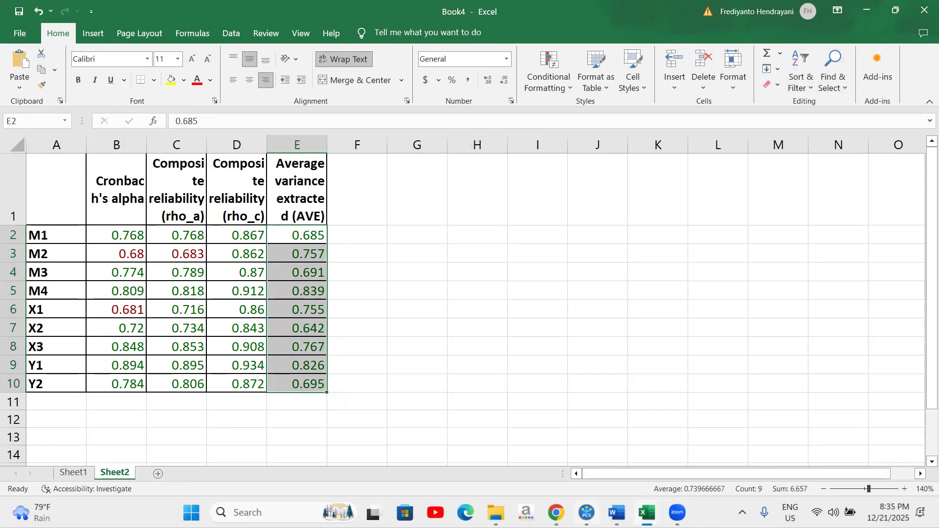
Switch to SmartPLS, go back to the second order model diagram and discard its calculation results
key(alt+Tab)
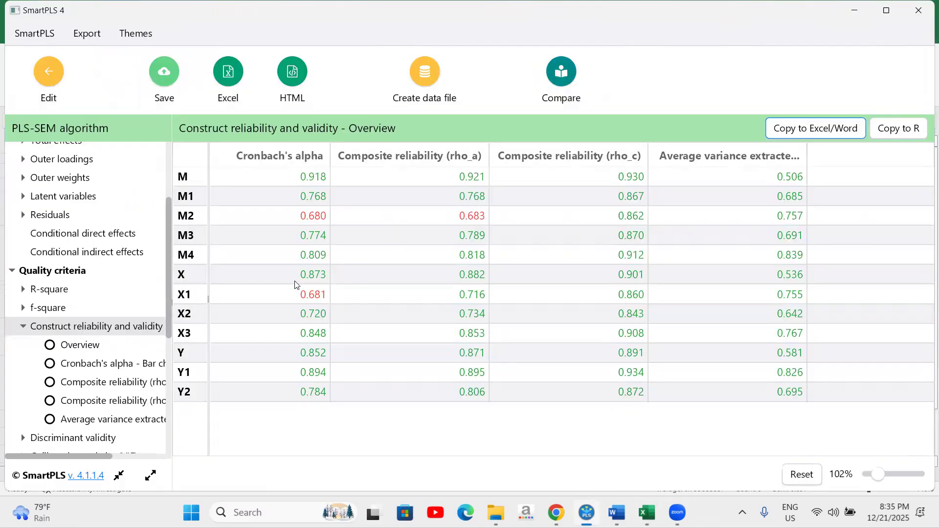
click(45, 75)
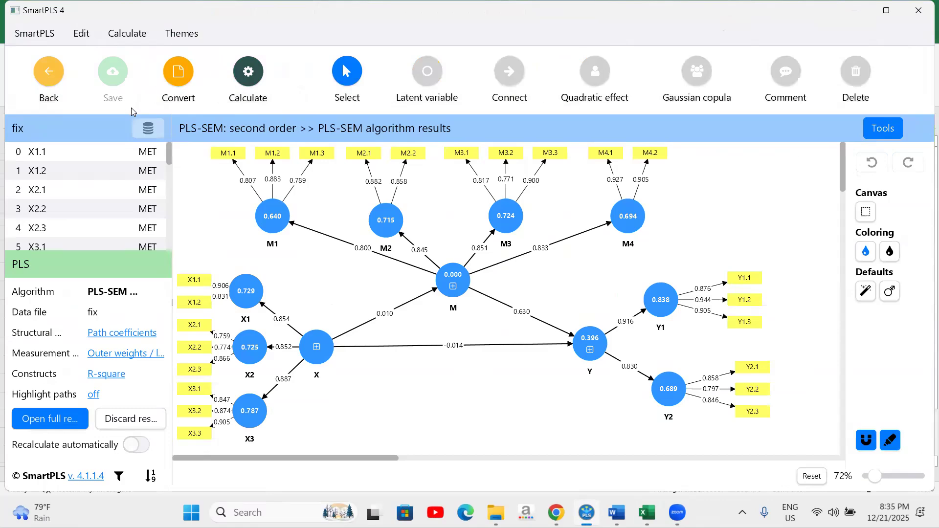
click(138, 415)
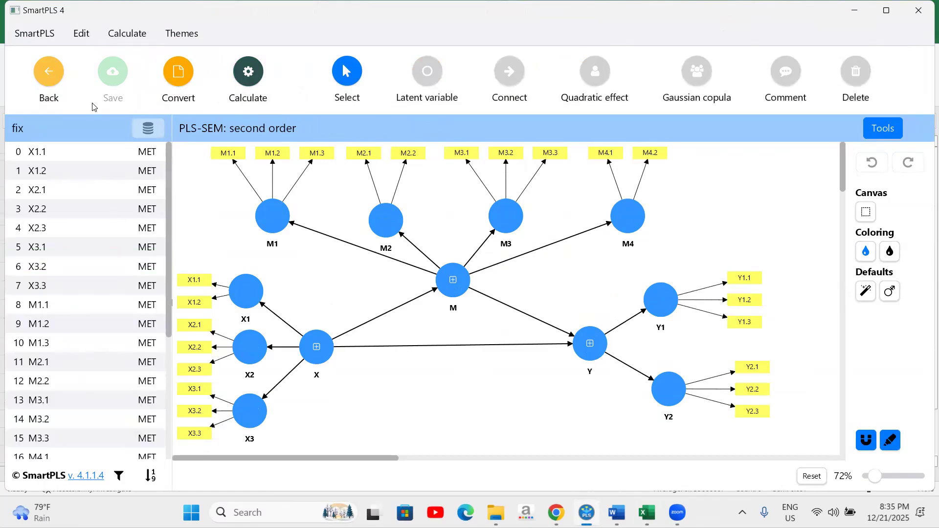
Open the first order model from the workspace and run the PLS-SEM algorithm with the path weighting scheme
click(48, 76)
double_click(73, 178)
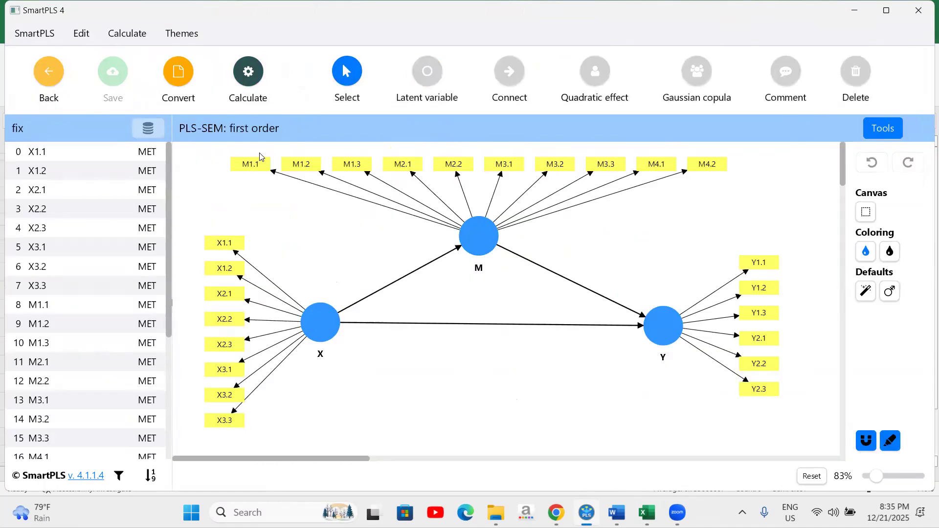
click(257, 81)
click(293, 107)
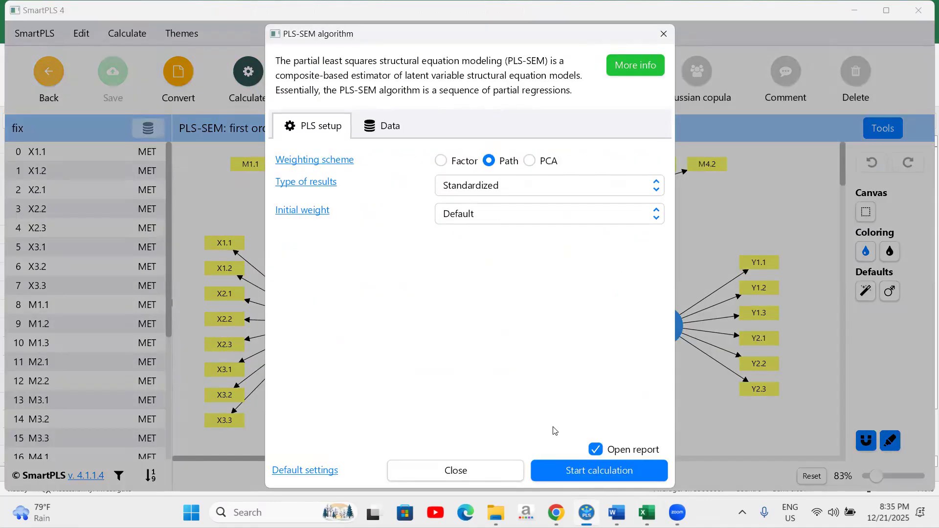
click(562, 468)
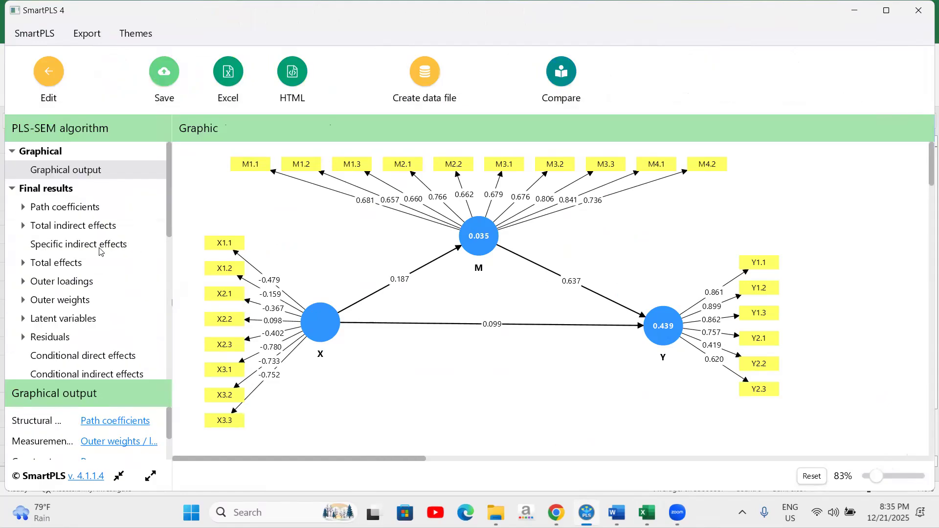
Examine the HTMT matrix and Fornell-Larcker criterion of the first order results, and return to the workspace
scroll(100, 251, down, 5)
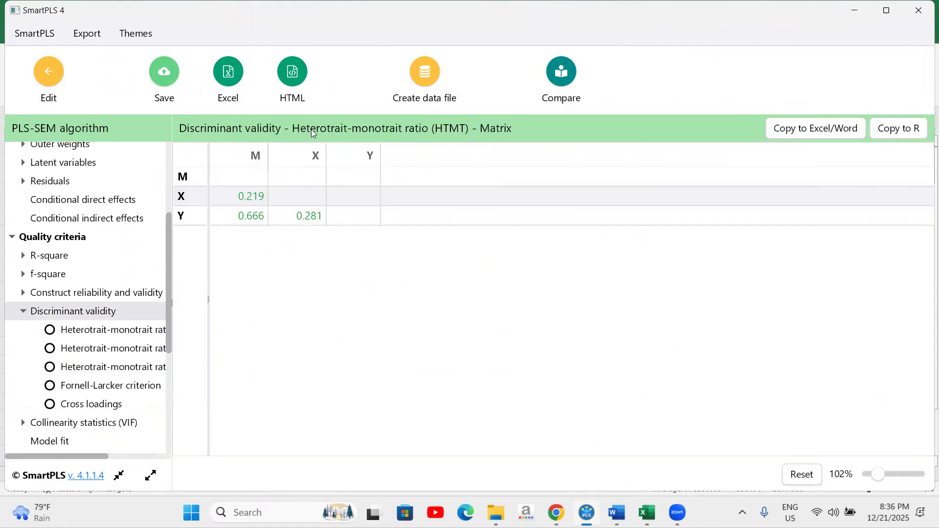
scroll(118, 366, down, 1)
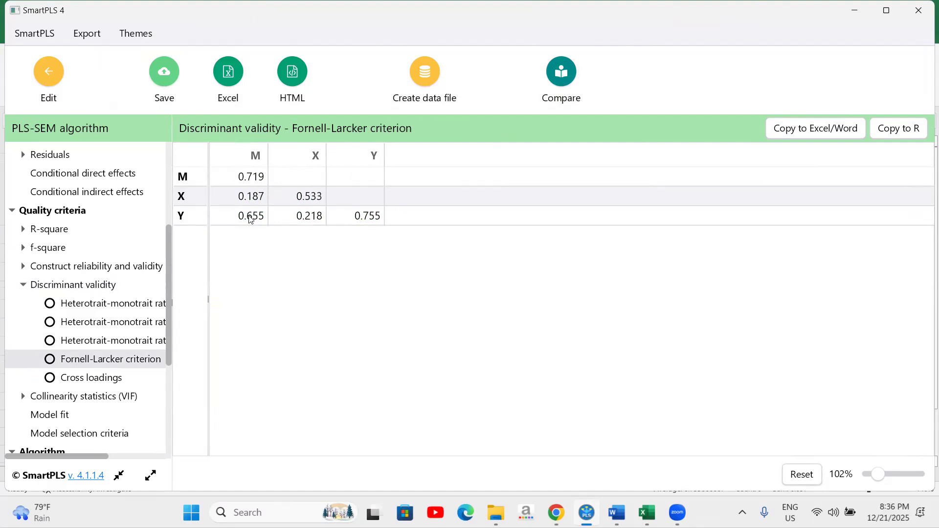
click(48, 71)
click(47, 71)
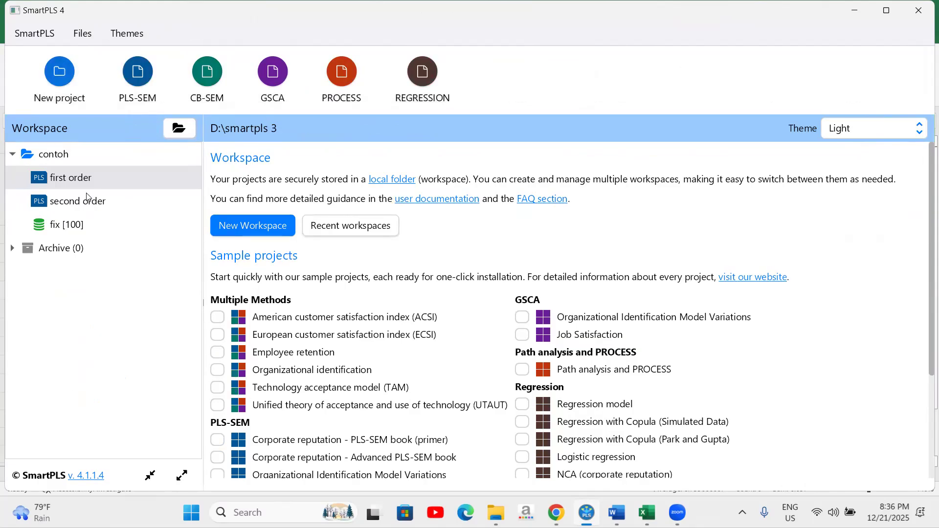
Open the second order model and run the PLS-SEM algorithm with standardized results and the path weighting scheme
click(88, 203)
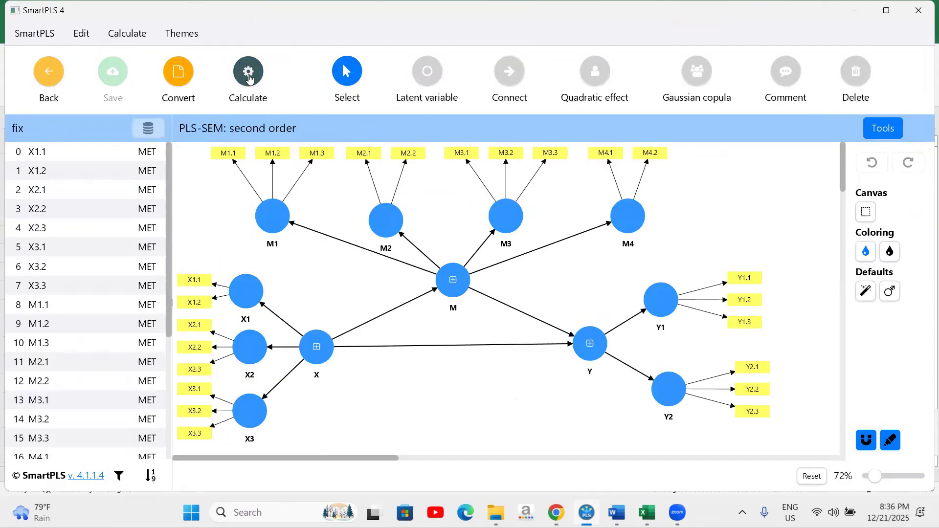
click(250, 84)
click(315, 110)
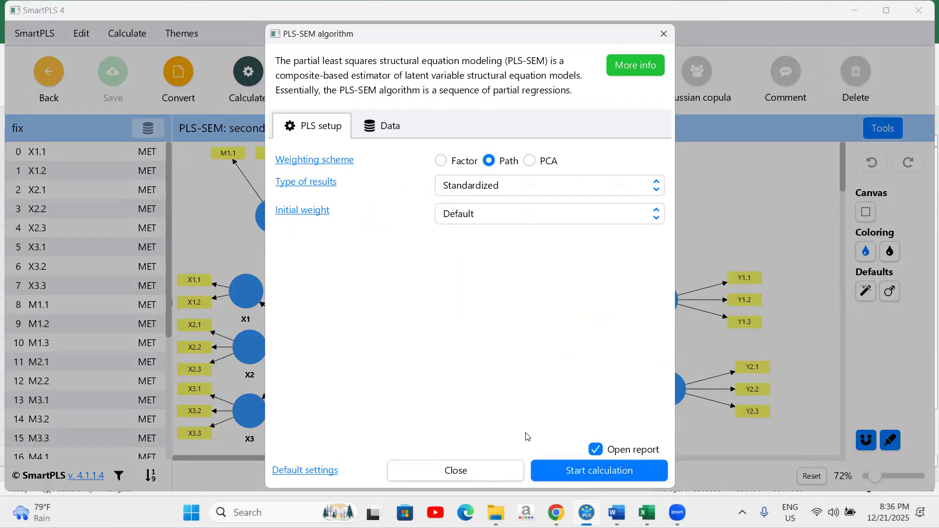
click(559, 471)
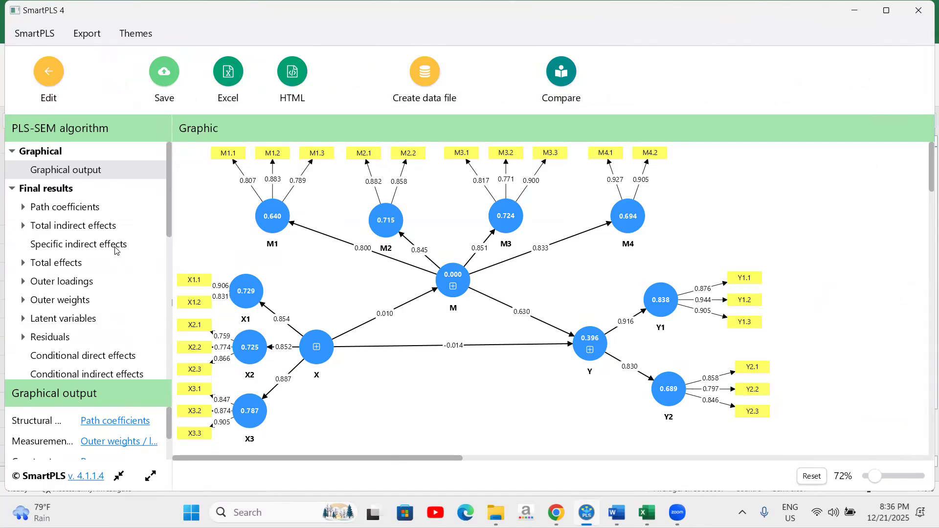
Review the second order construct reliability overview, and copy the discriminant validity HTMT matrix in Excel/Word format
scroll(115, 250, down, 3)
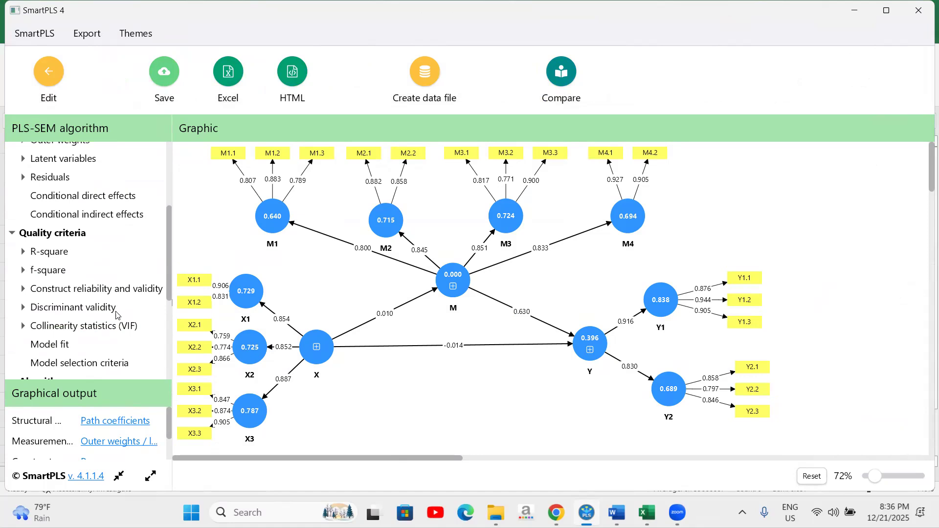
click(116, 289)
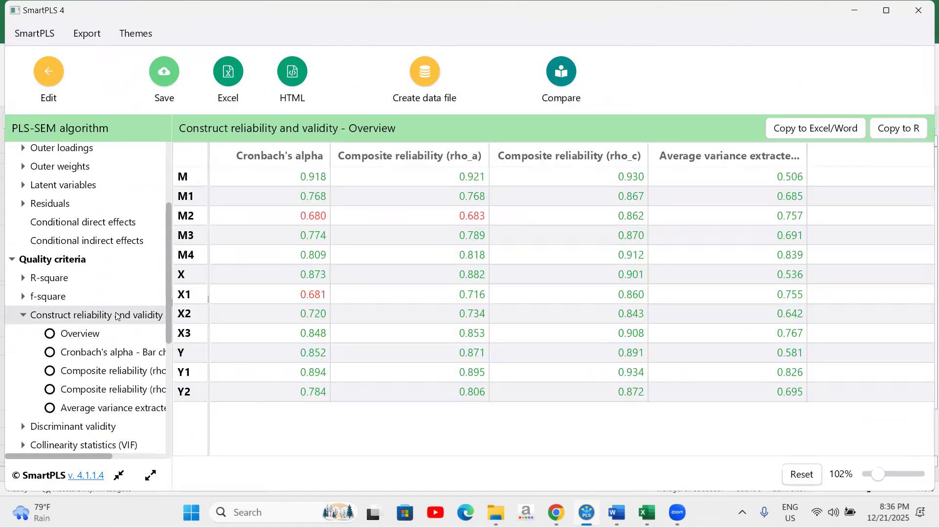
scroll(86, 349, down, 2)
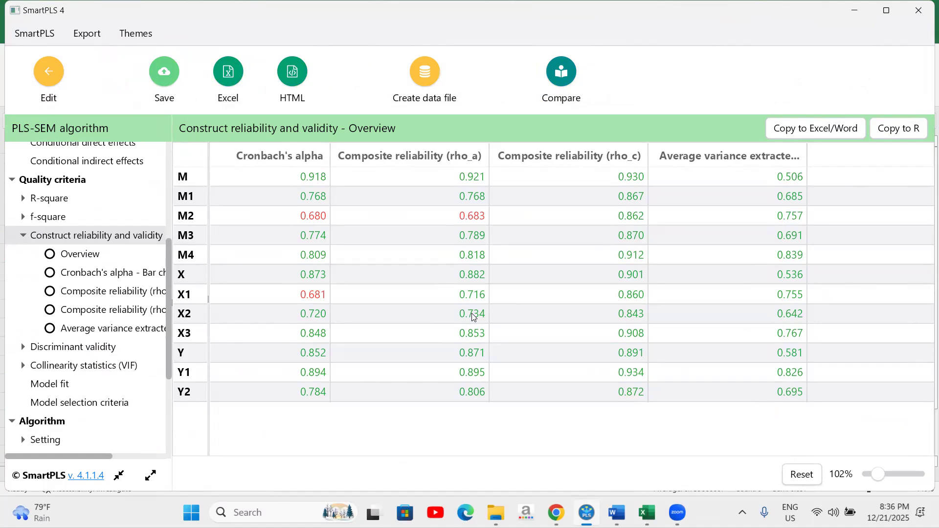
click(73, 347)
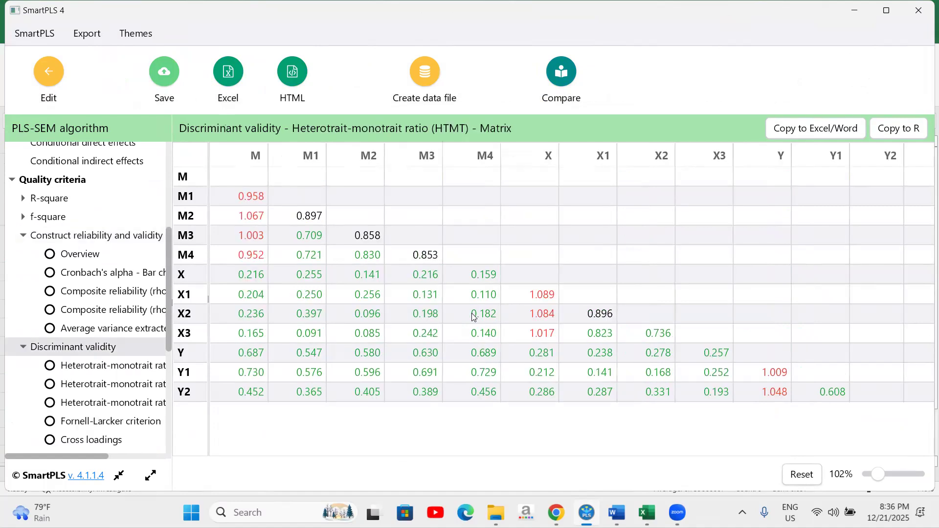
click(811, 135)
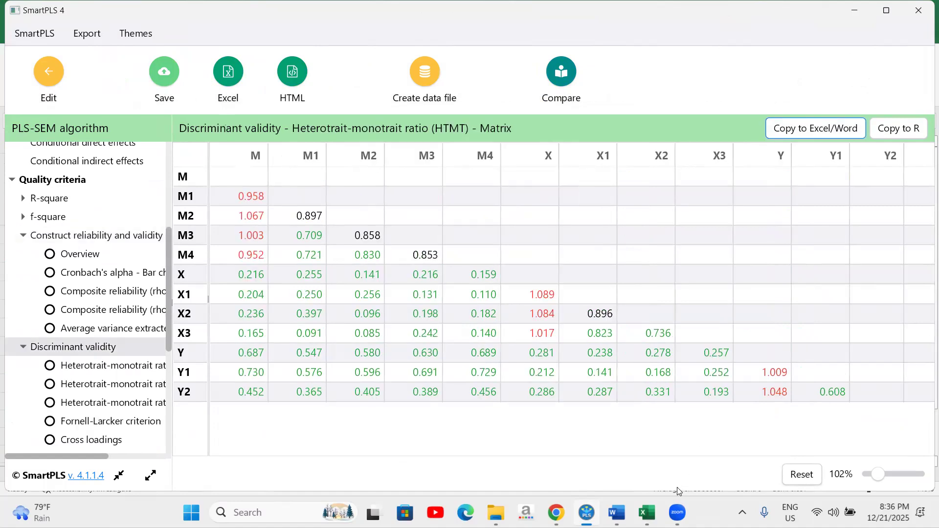
Switch to the Book4 workbook in Excel, add a new sheet and paste the HTMT matrix at cell A1
mouse_move(646, 512)
click(722, 442)
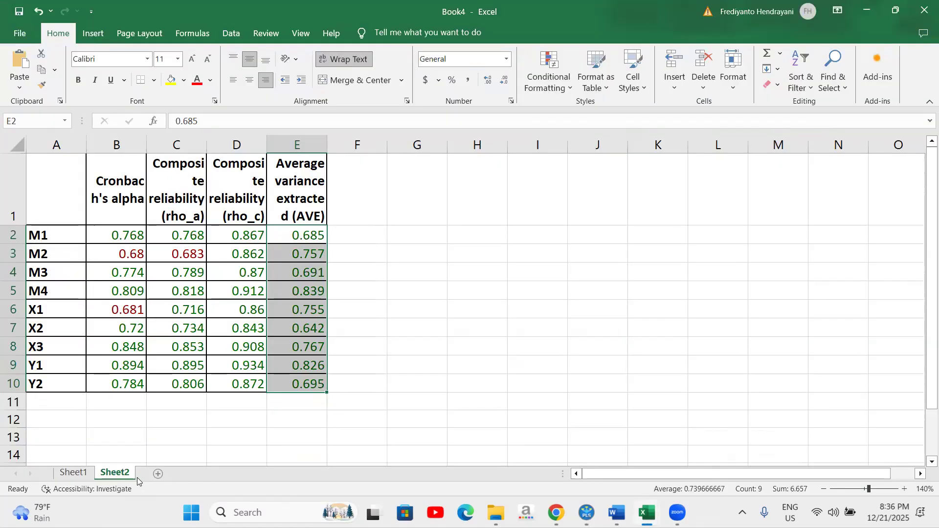
click(158, 474)
right_click(47, 156)
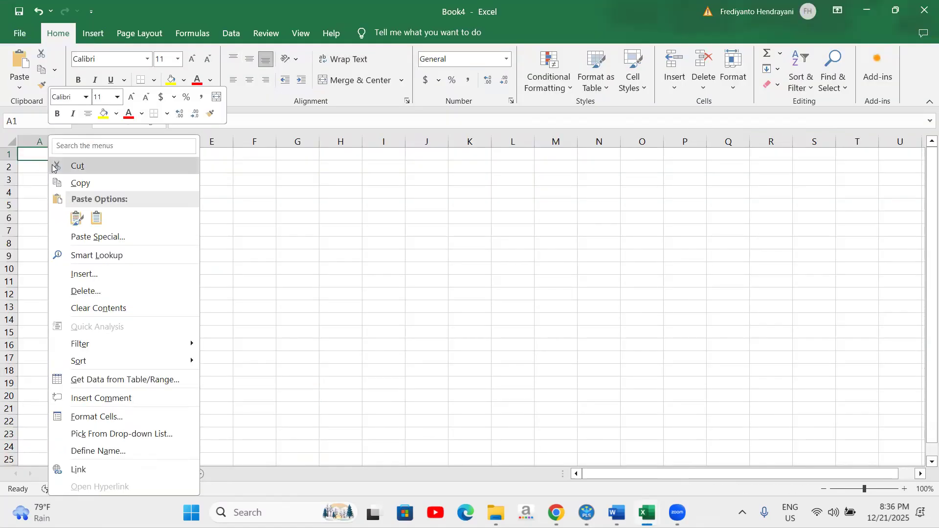
click(78, 218)
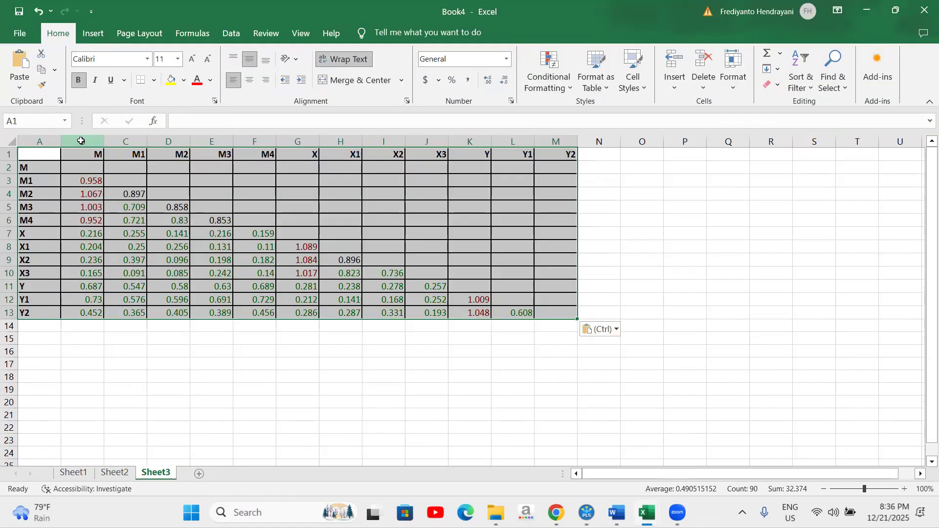
Delete the columns for the higher-order constructs M, X and Y from the HTMT matrix on Sheet3
click(81, 142)
right_click(82, 142)
click(129, 323)
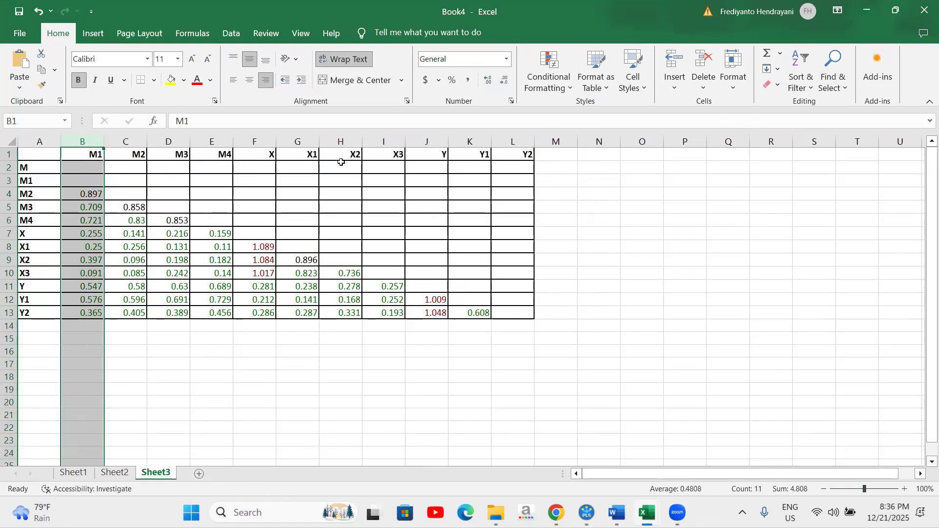
click(256, 142)
right_click(262, 225)
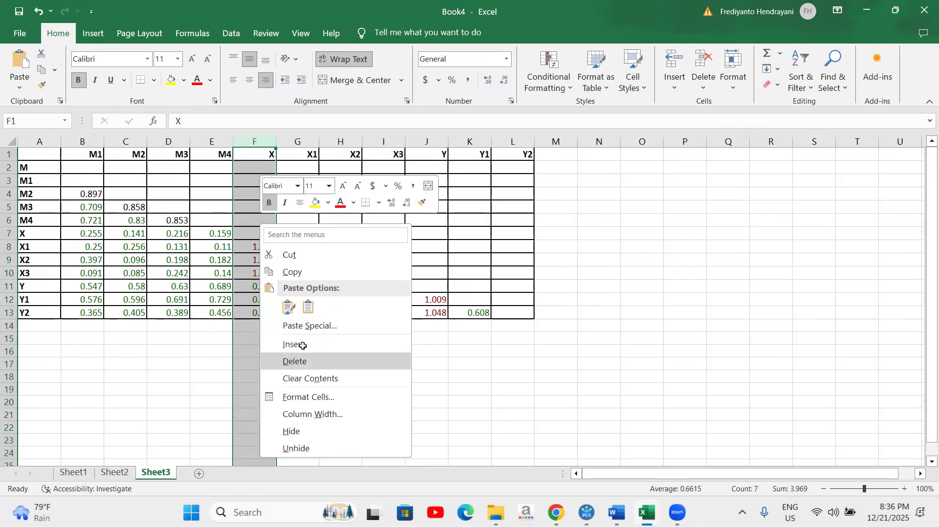
click(294, 361)
click(385, 142)
right_click(386, 195)
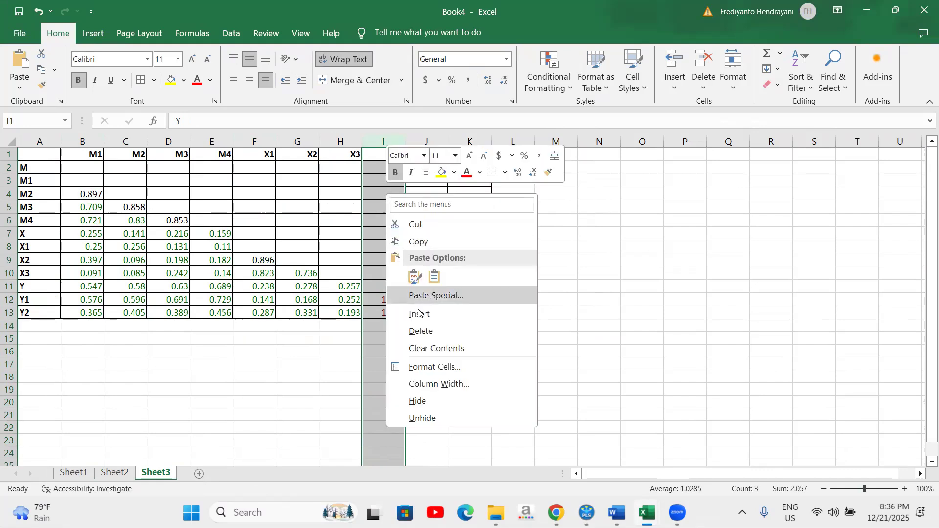
click(422, 331)
Delete the rows for the higher-order constructs M, X and Y from the HTMT matrix on Sheet3
click(9, 167)
right_click(8, 167)
click(29, 304)
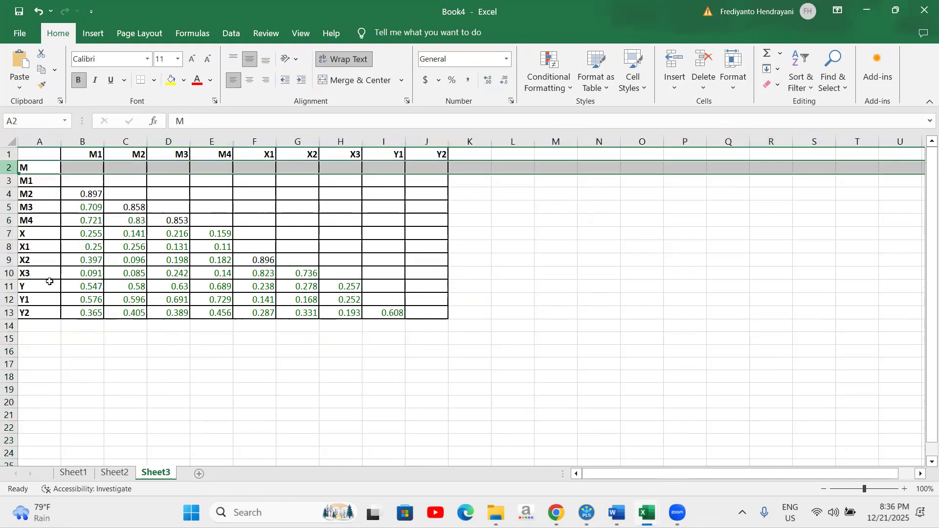
click(8, 221)
right_click(9, 221)
click(57, 357)
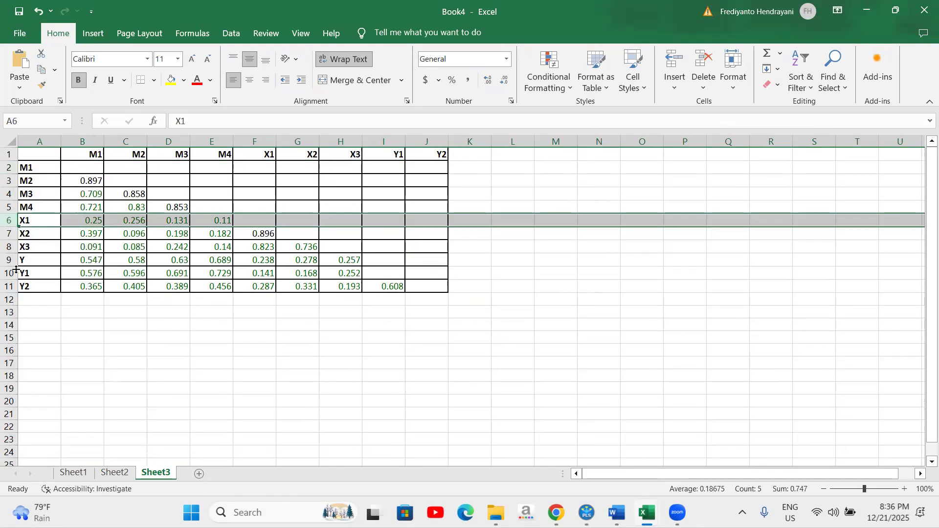
click(9, 260)
right_click(9, 260)
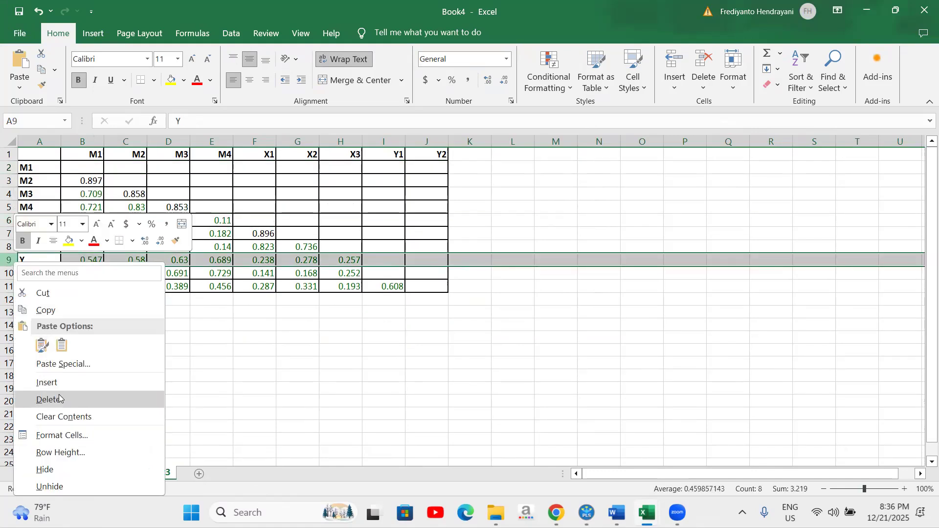
click(60, 398)
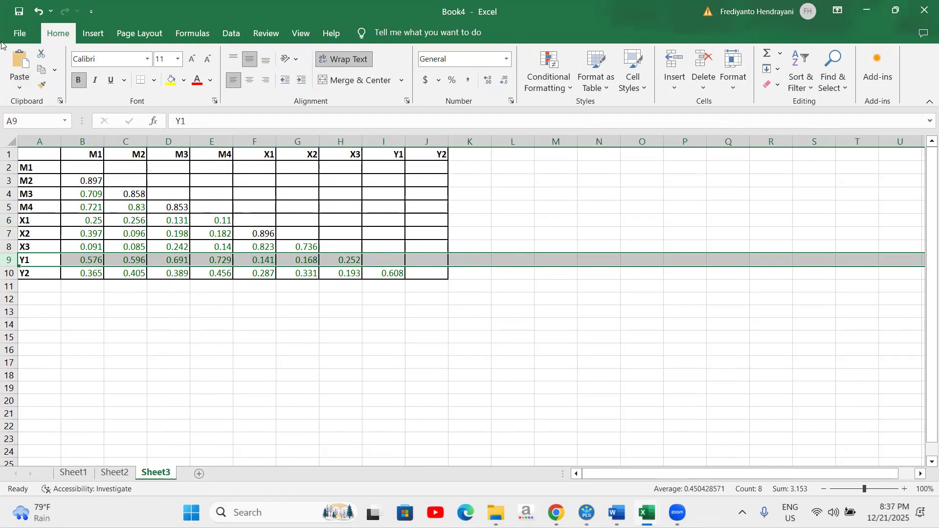
Return to the second order model diagram in SmartPLS, and review the variable, dimension and indicator table in Word
click(867, 11)
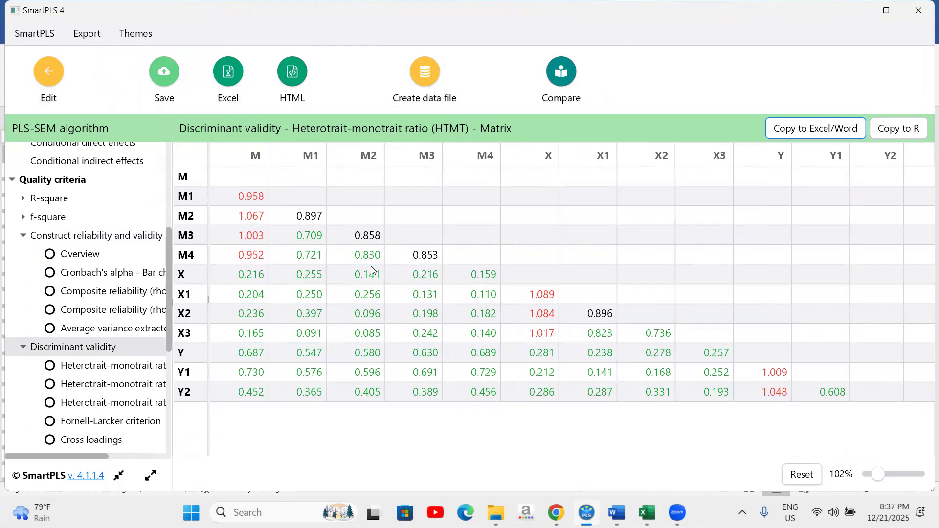
click(59, 76)
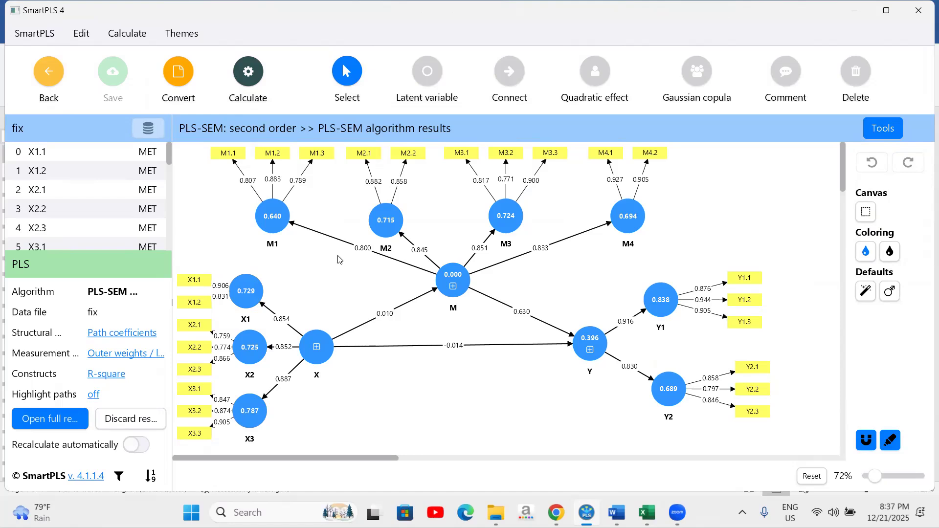
click(617, 512)
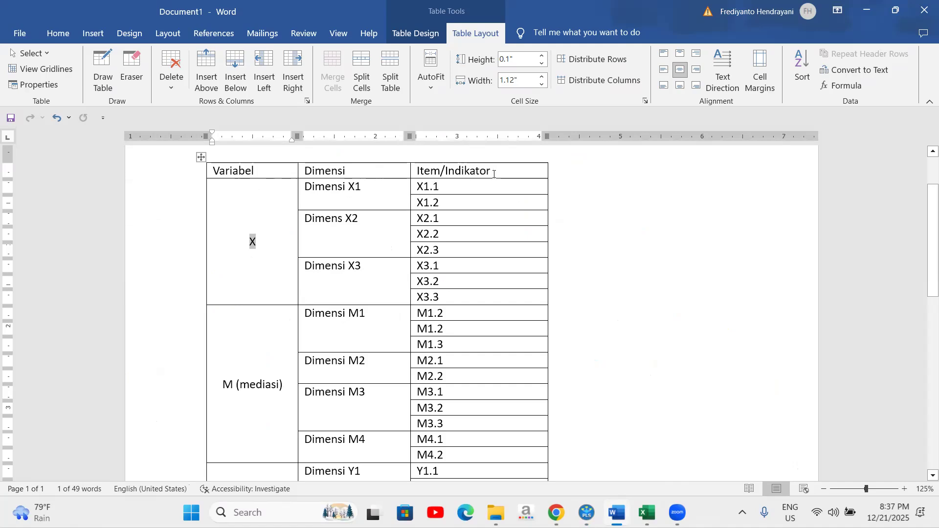
click(322, 223)
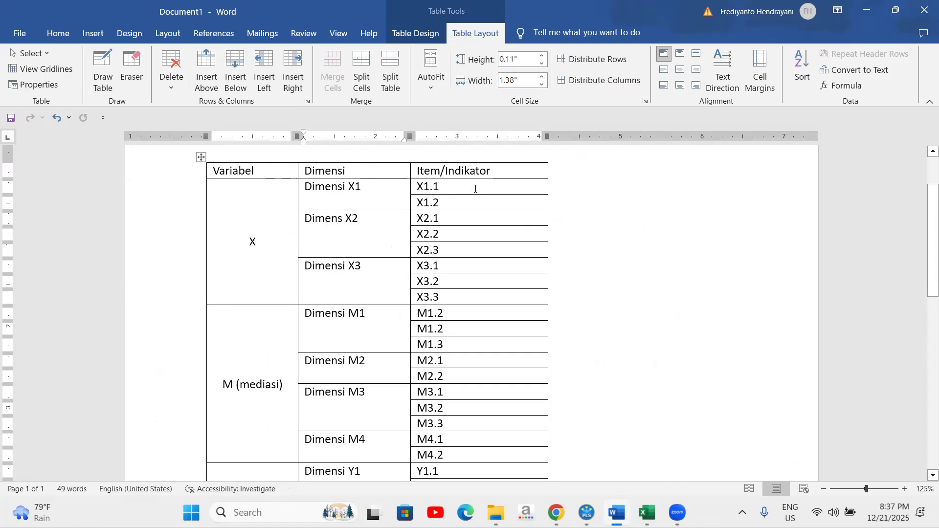
Open the first order model in SmartPLS and compare its constructs and indicators with the Word table
click(586, 512)
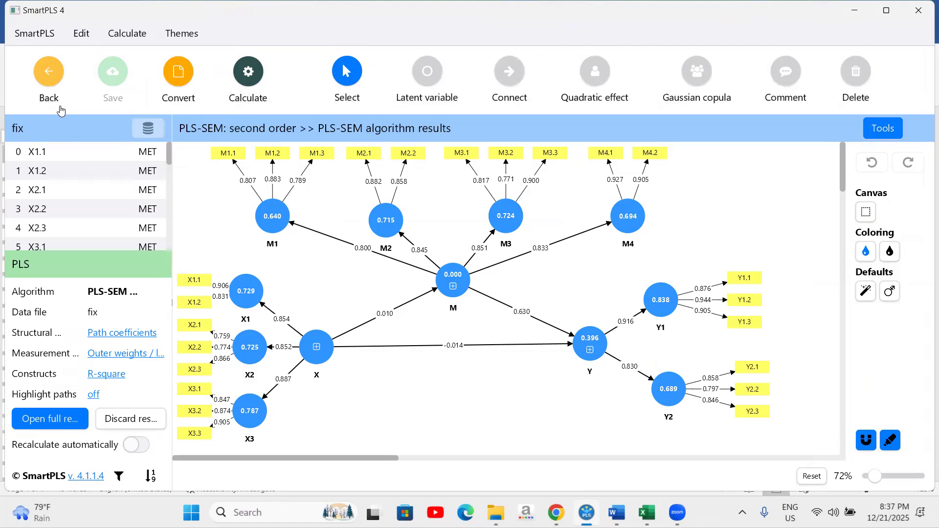
click(54, 79)
double_click(92, 174)
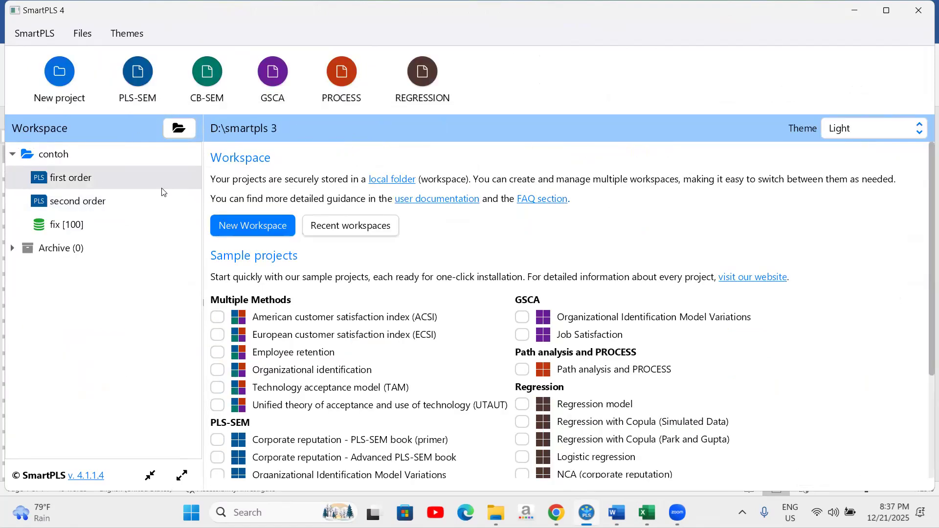
drag(217, 160, 812, 436)
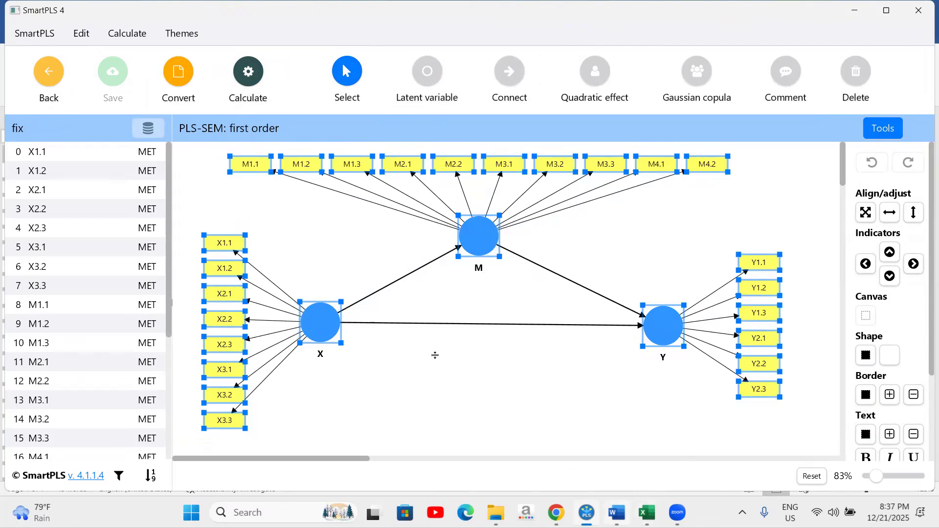
key(alt+Tab)
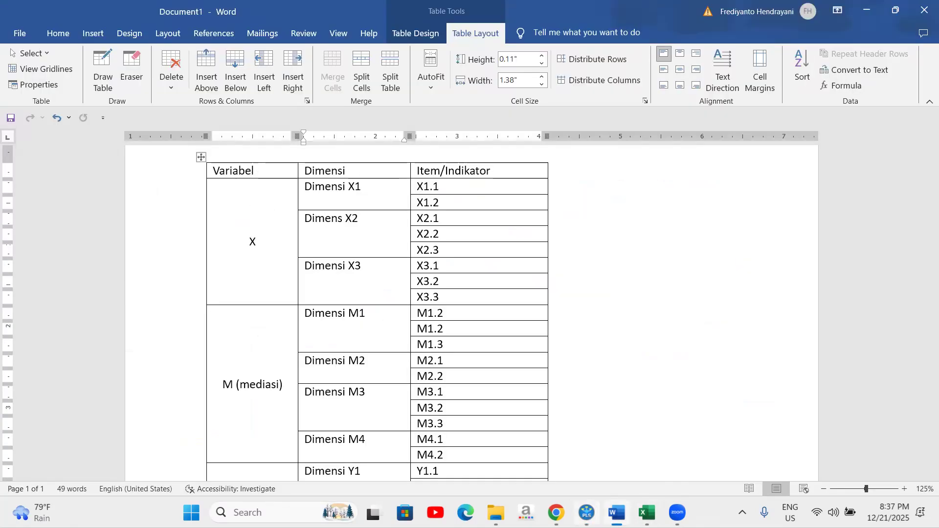
click(584, 511)
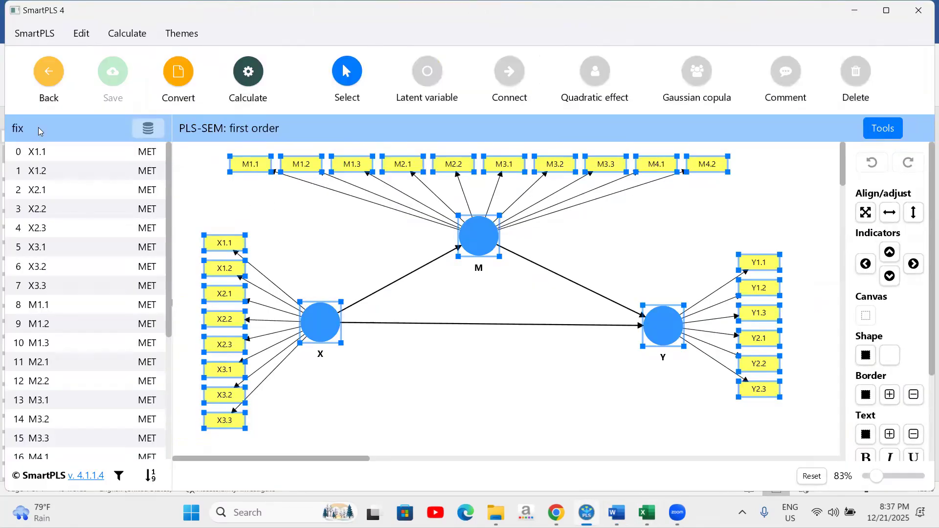
View the second order diagram, recheck the Word table, and examine the first order model in SmartPLS again
click(49, 73)
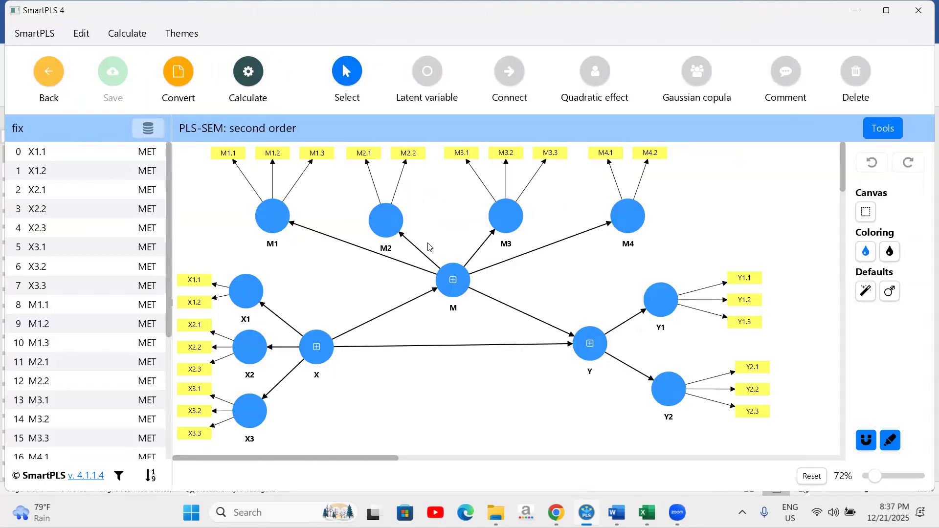
click(43, 78)
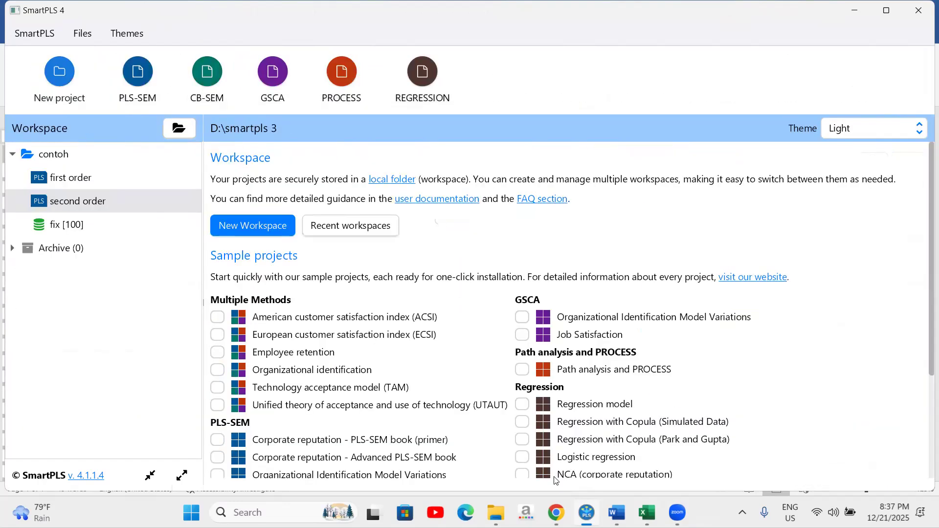
key(alt+Tab)
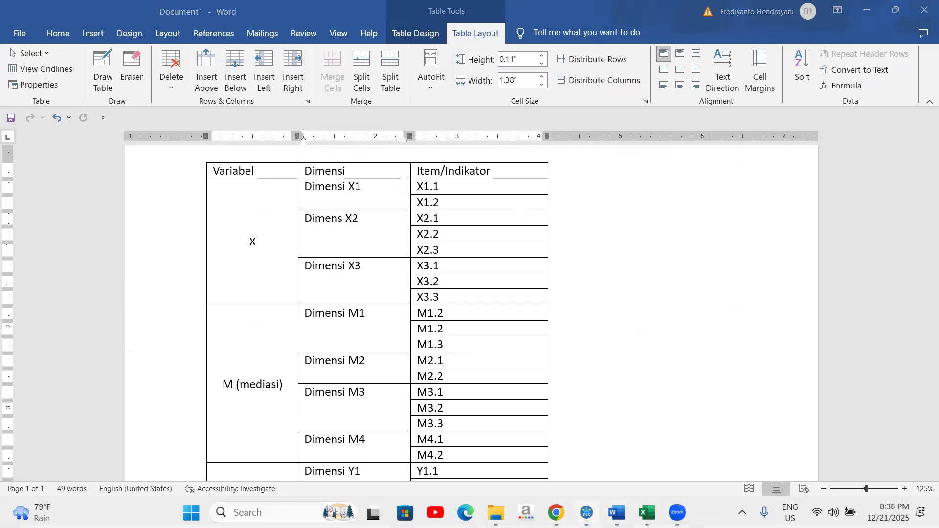
click(586, 512)
double_click(68, 176)
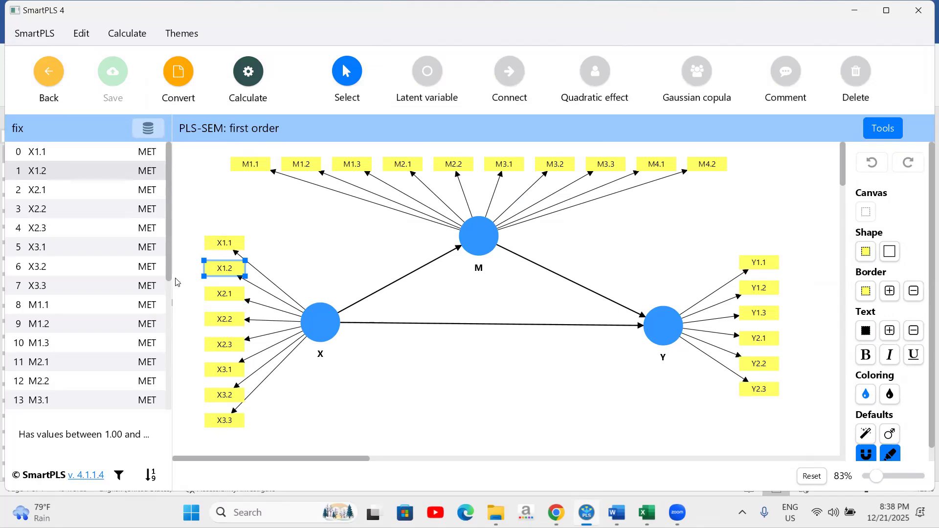
click(285, 252)
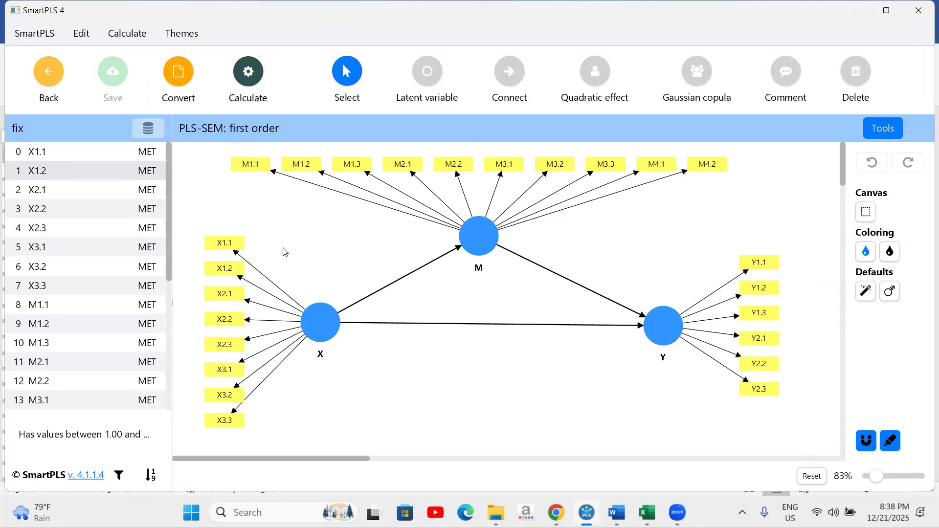
Open the second order model, run the PLS-SEM algorithm and inspect the constructs' result details in the graphical output
click(49, 78)
double_click(75, 206)
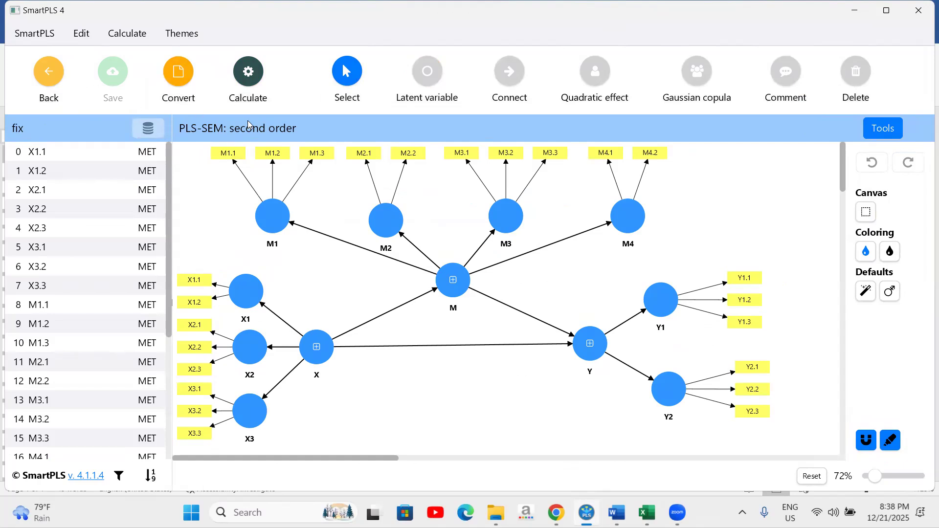
click(248, 74)
click(303, 109)
click(629, 469)
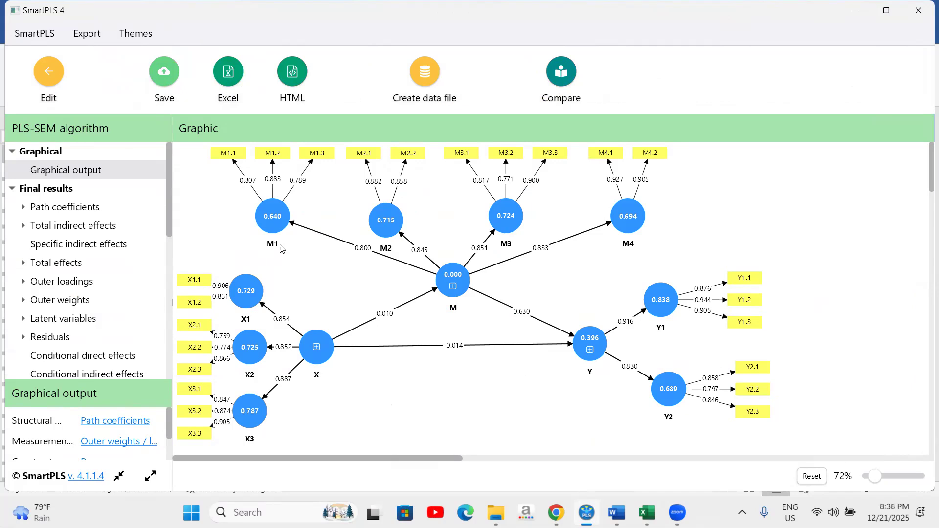
mouse_move(276, 223)
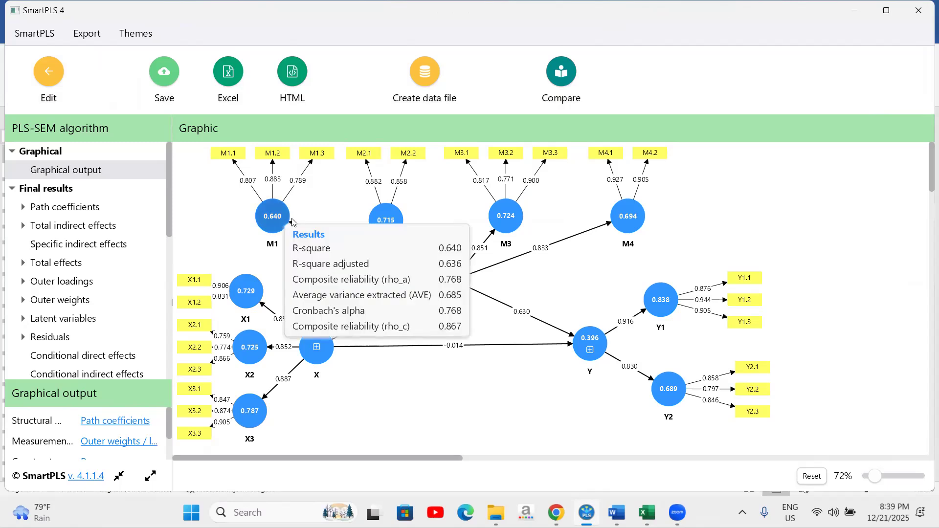
mouse_move(395, 215)
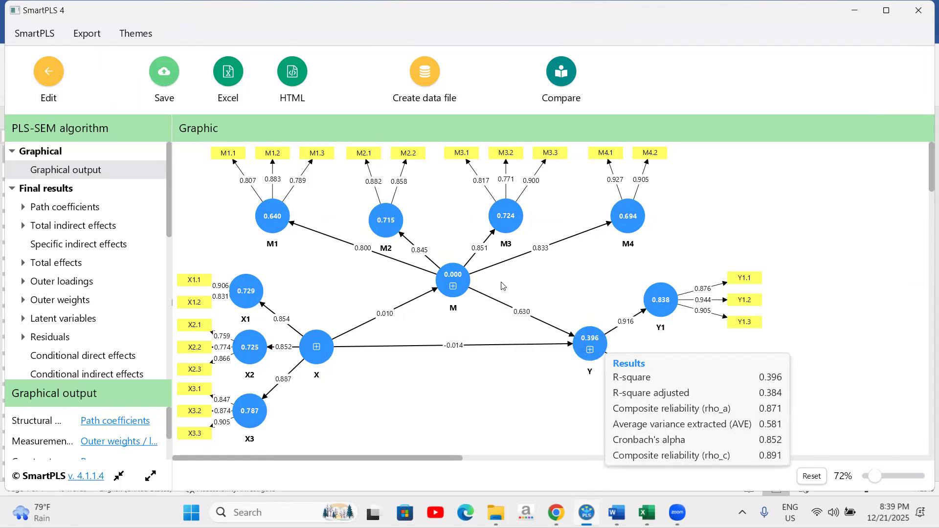
Create a data file named "tahap 2" in project contoh with manifest and latent variable scores, excluding the Other columns
click(420, 81)
drag(479, 190, 366, 191)
text(ta)
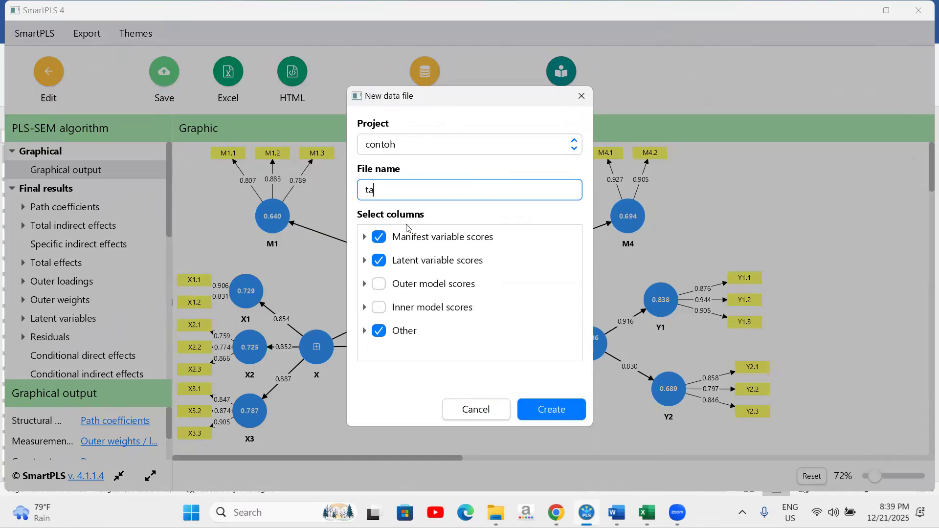
text(hal 2)
click(390, 331)
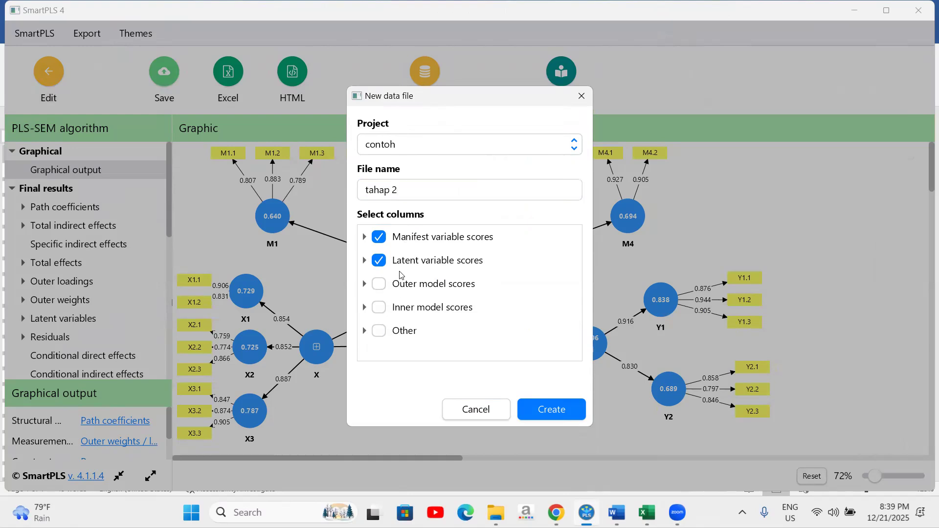
click(545, 414)
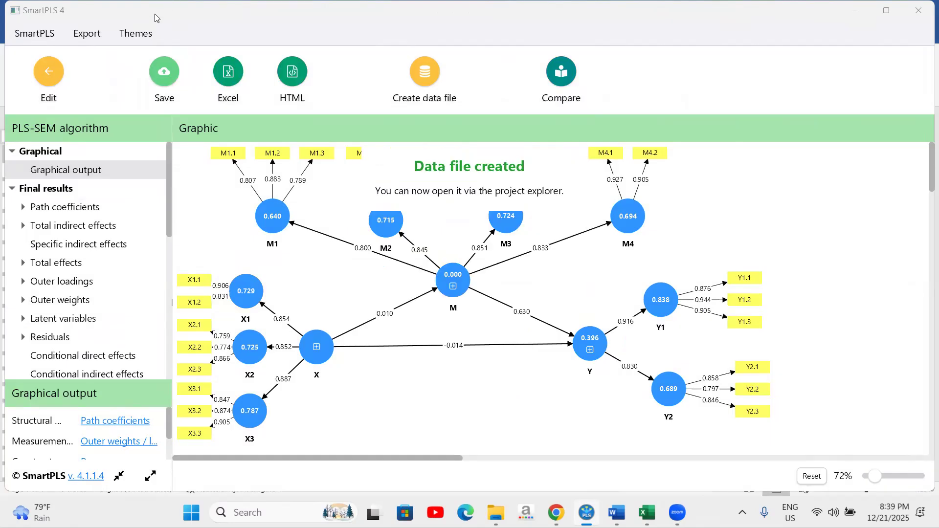
Return to the workspace and duplicate the second order model under the name "second order tahap 2"
click(49, 74)
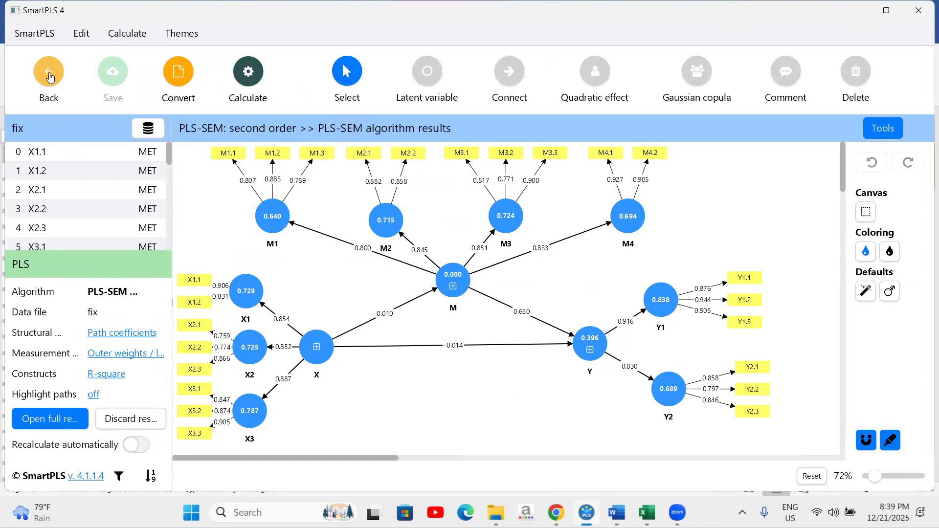
click(50, 75)
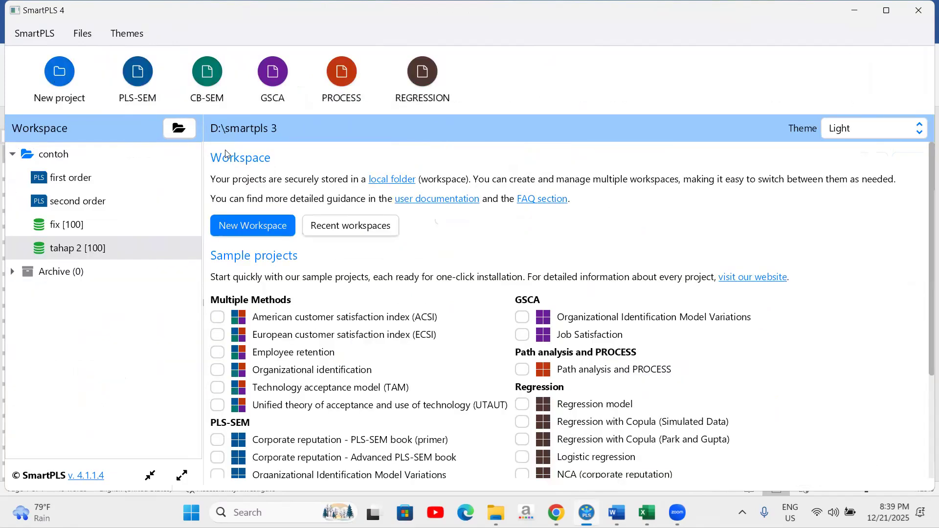
click(68, 206)
right_click(68, 207)
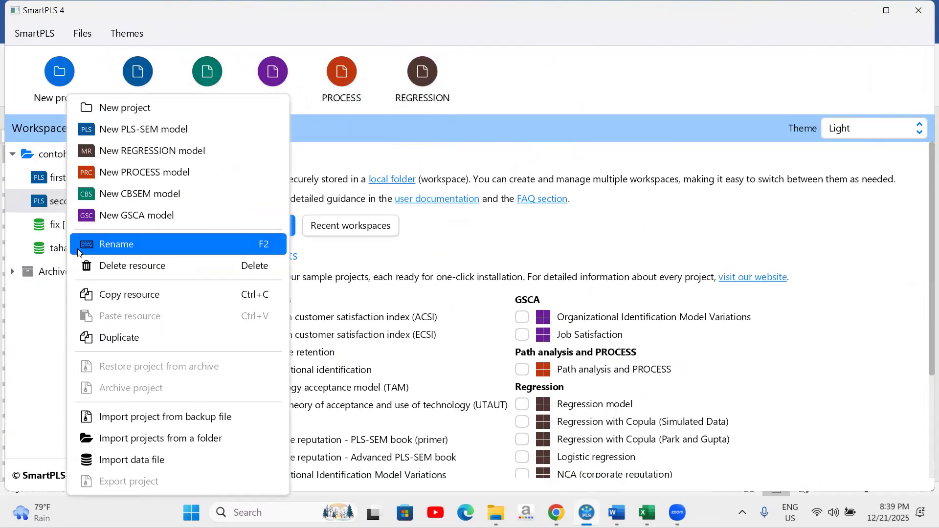
click(117, 338)
click(421, 243)
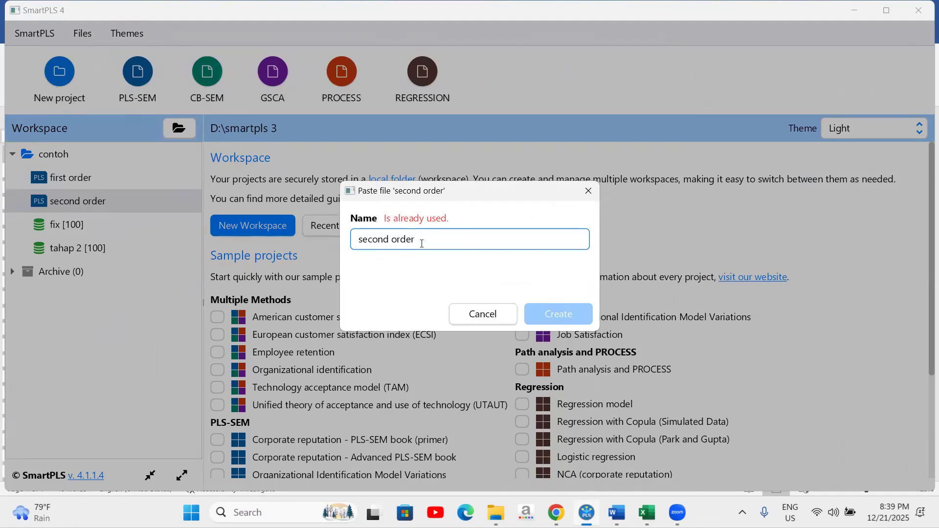
text(tahap 2)
click(540, 322)
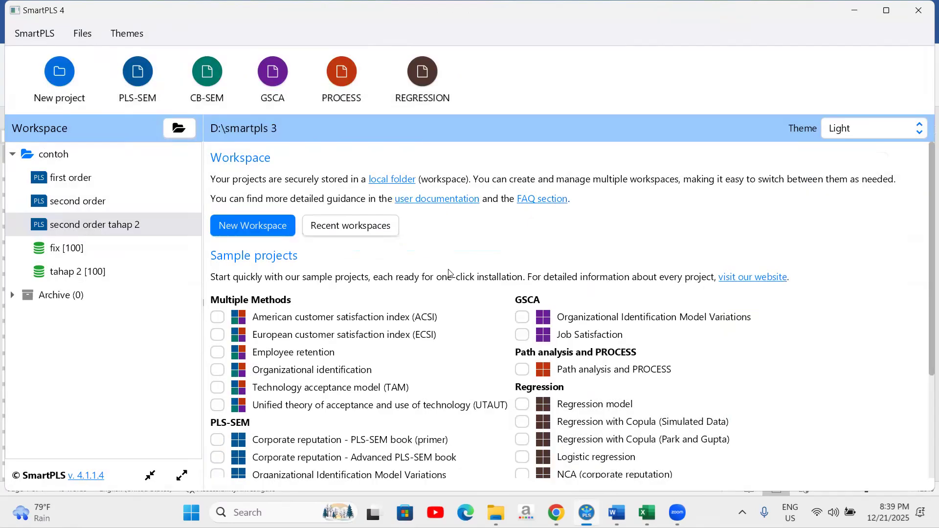
Open the "second order tahap 2" model and delete the dimension constructs M1, M2, M3 and M4
double_click(141, 229)
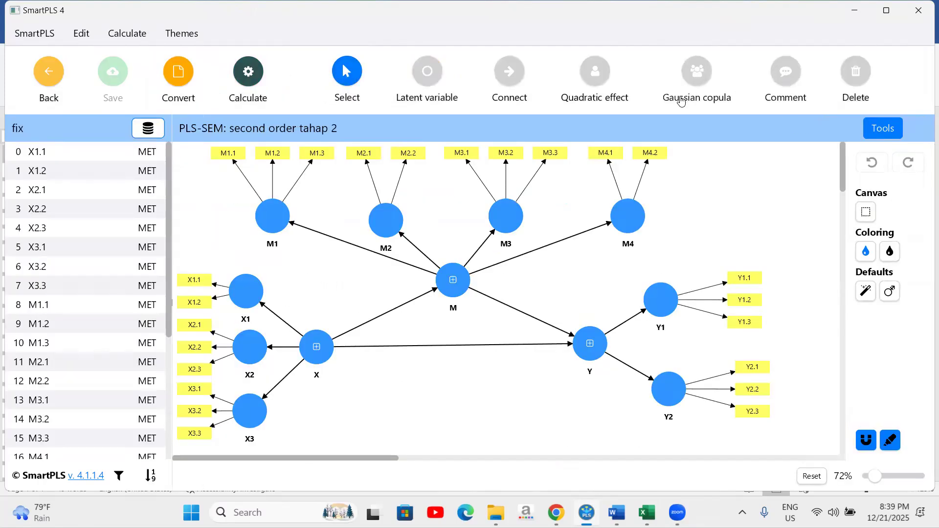
click(850, 71)
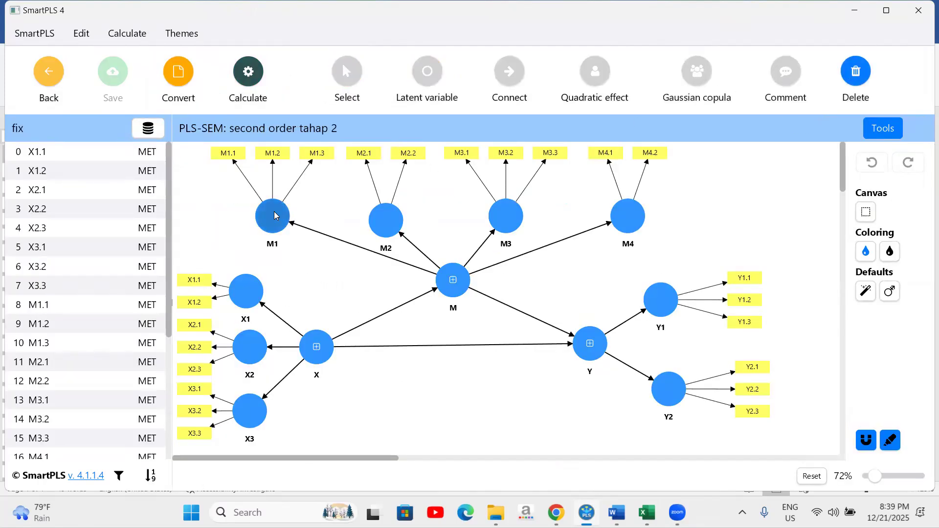
click(275, 216)
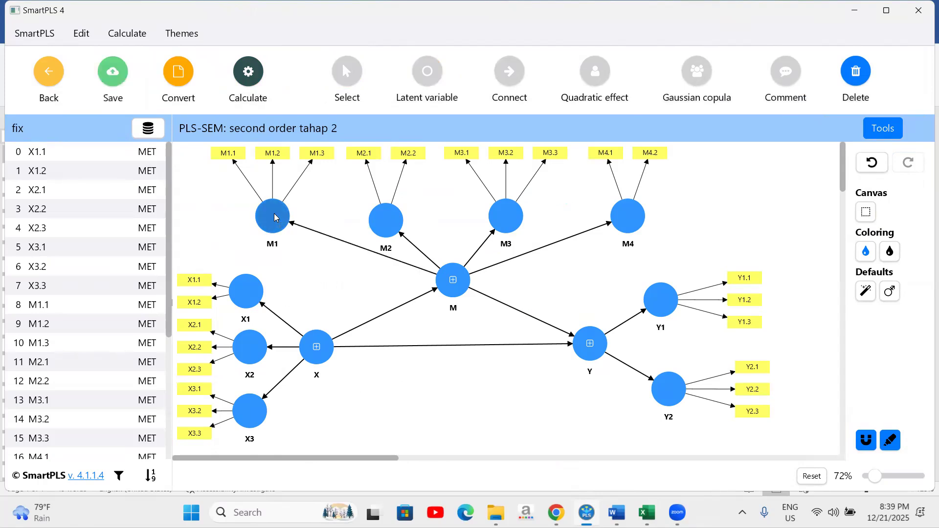
click(276, 217)
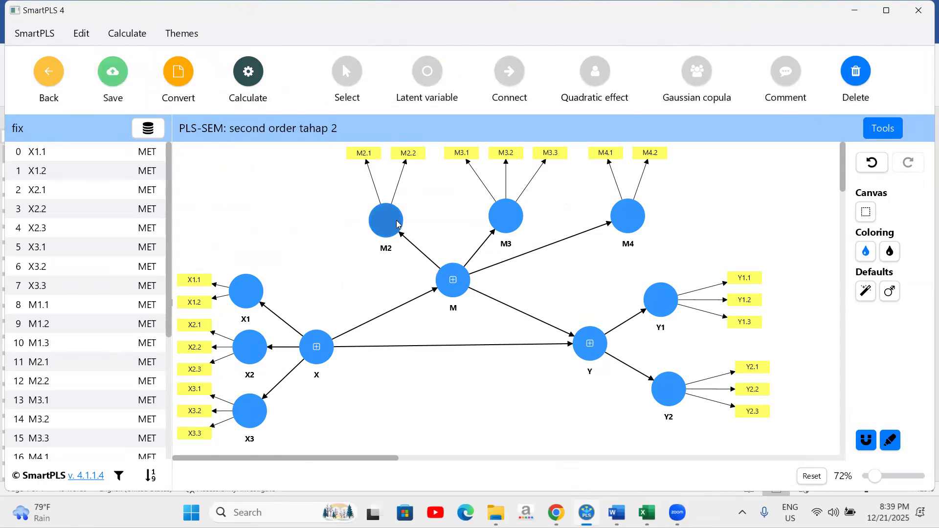
click(384, 217)
click(498, 216)
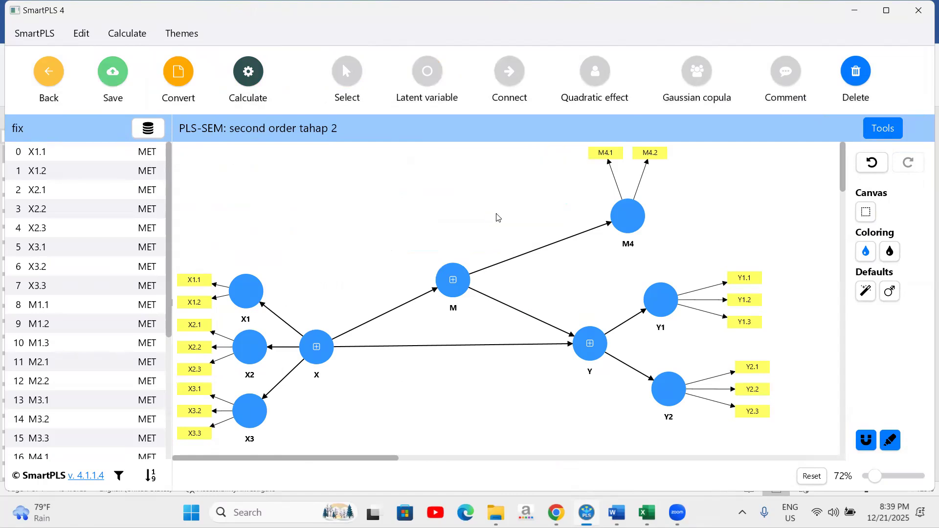
click(621, 225)
Delete the dimension constructs Y1, Y2, X1, X2 and X3, keeping only X, M and Y
click(660, 299)
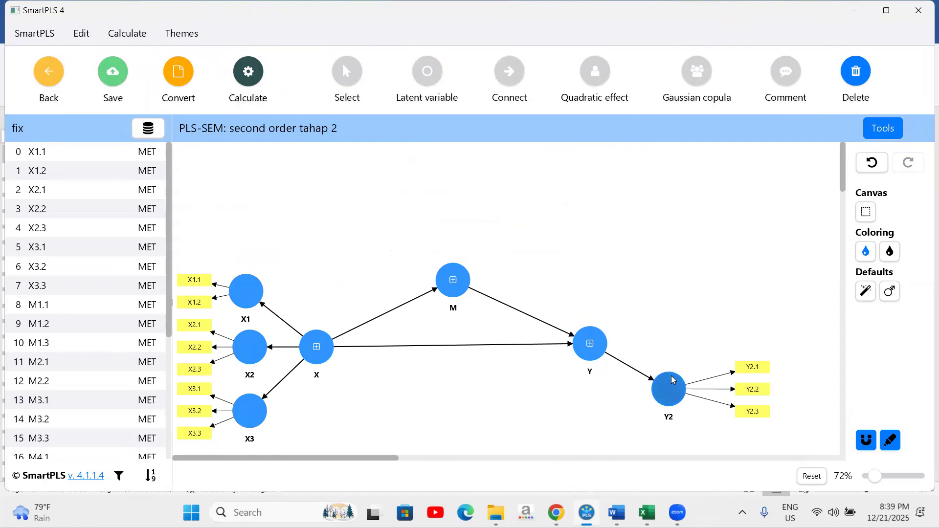
click(669, 389)
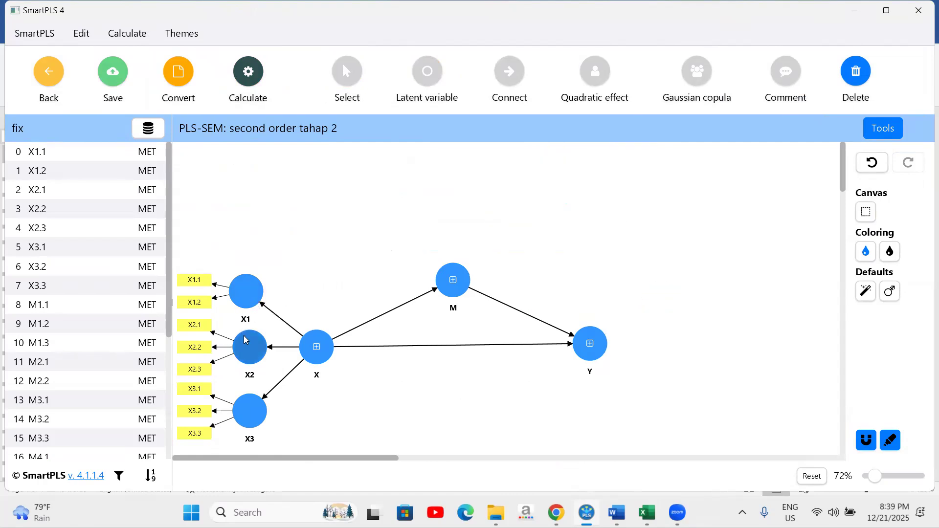
click(240, 291)
click(249, 345)
click(250, 407)
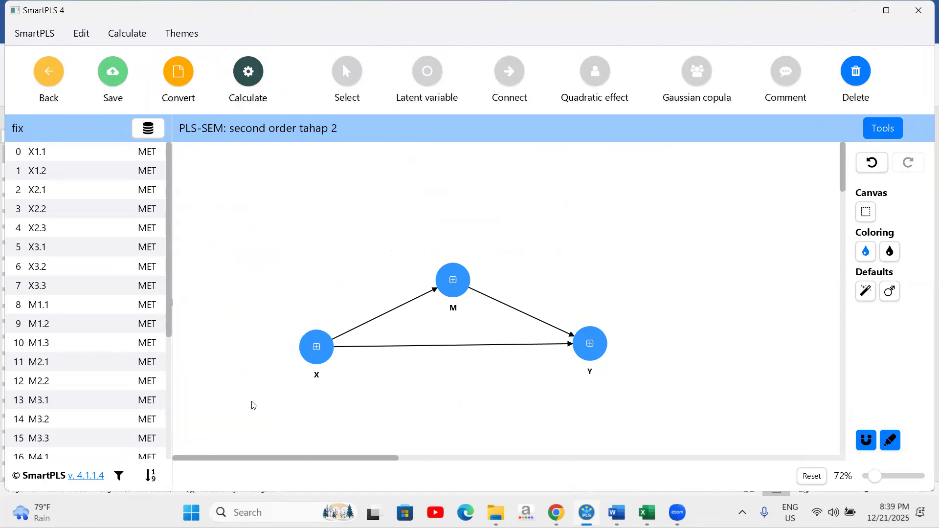
Switch the model's data file to "tahap 2" and locate its LV scores variables
click(139, 129)
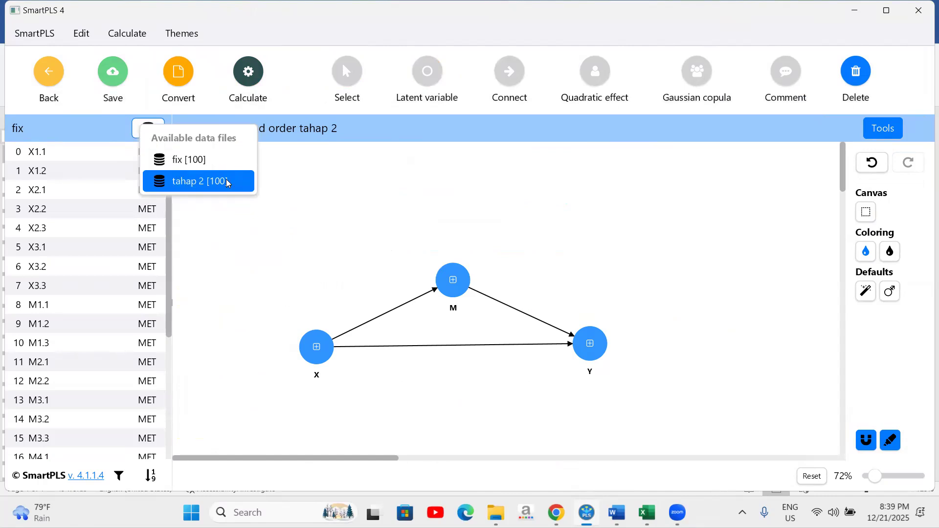
click(203, 187)
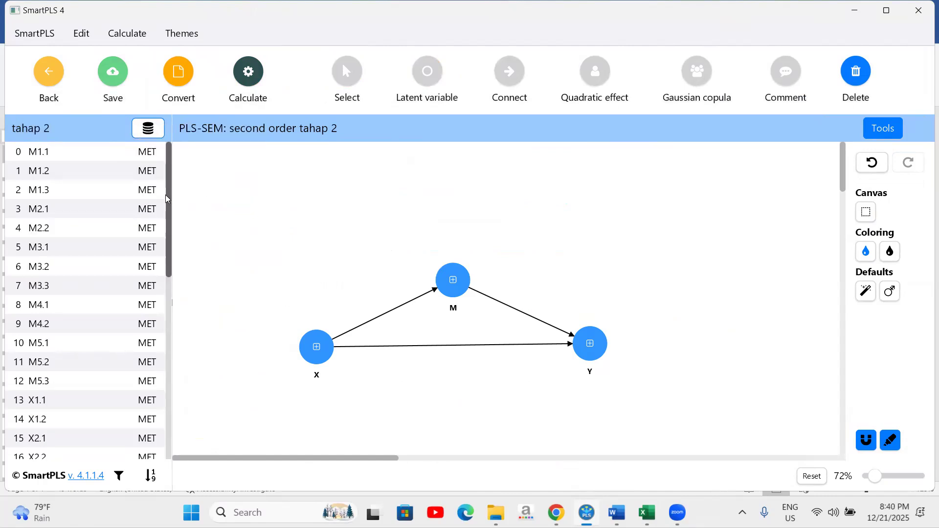
drag(169, 206, 168, 399)
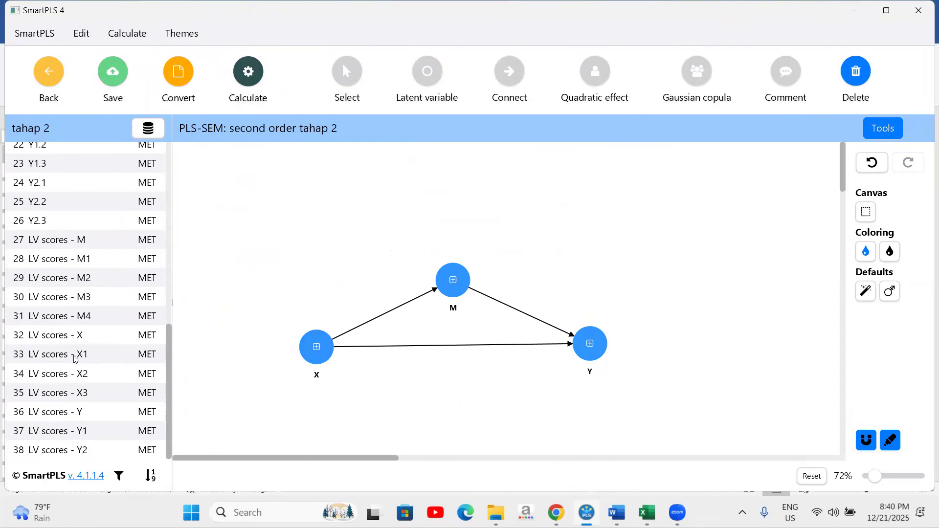
Try to assign LV scores - X1 as an indicator of construct X
drag(72, 359, 304, 346)
drag(70, 351, 311, 348)
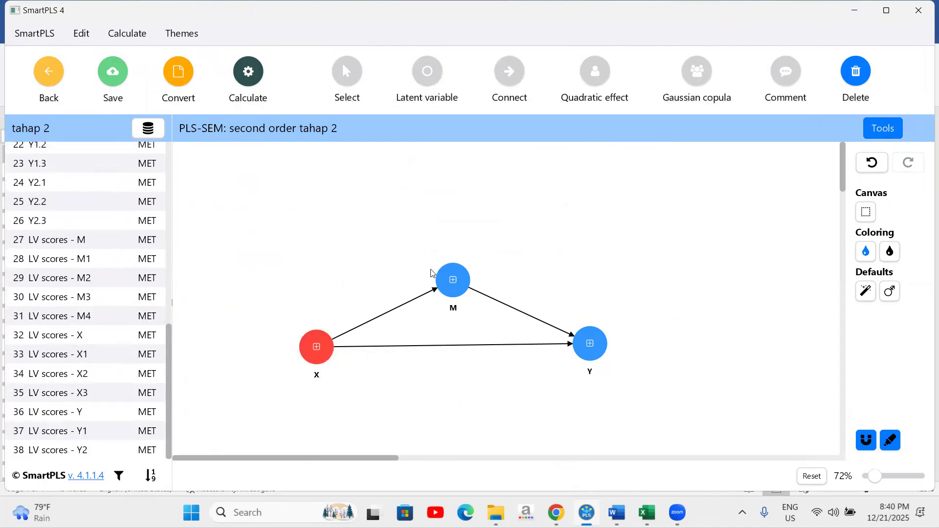
right_click(310, 344)
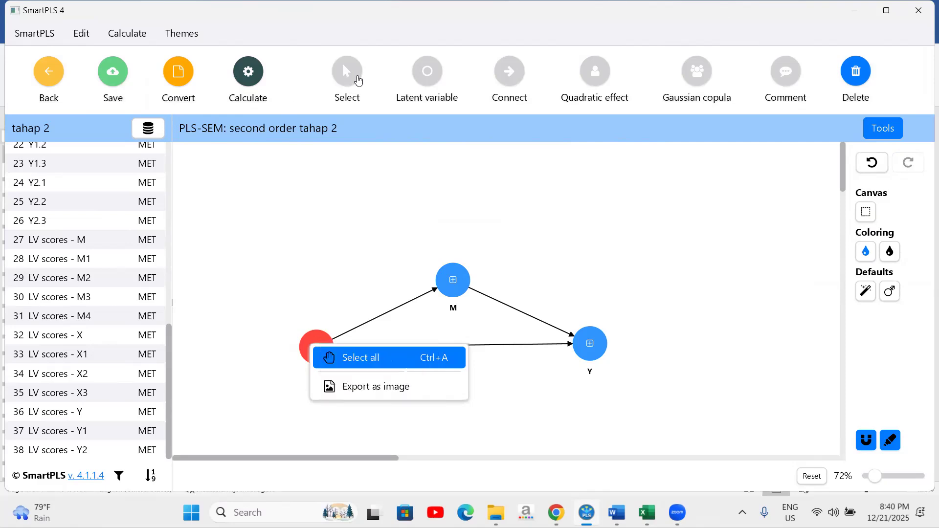
Show the hidden indicators of construct X and delete all of them, including the duplicate LV scores - X1 entries
click(354, 76)
right_click(308, 348)
click(309, 352)
right_click(311, 357)
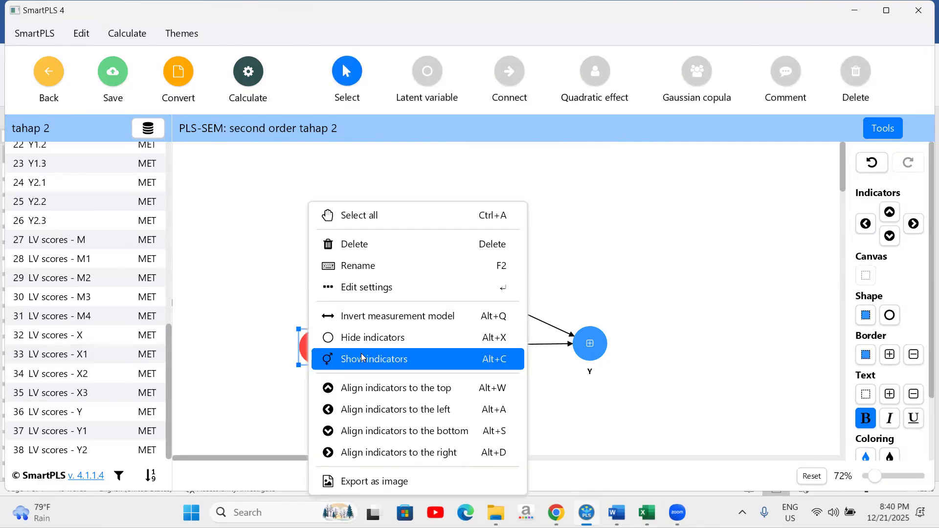
click(312, 358)
scroll(411, 209, down, 1)
drag(393, 188, 412, 414)
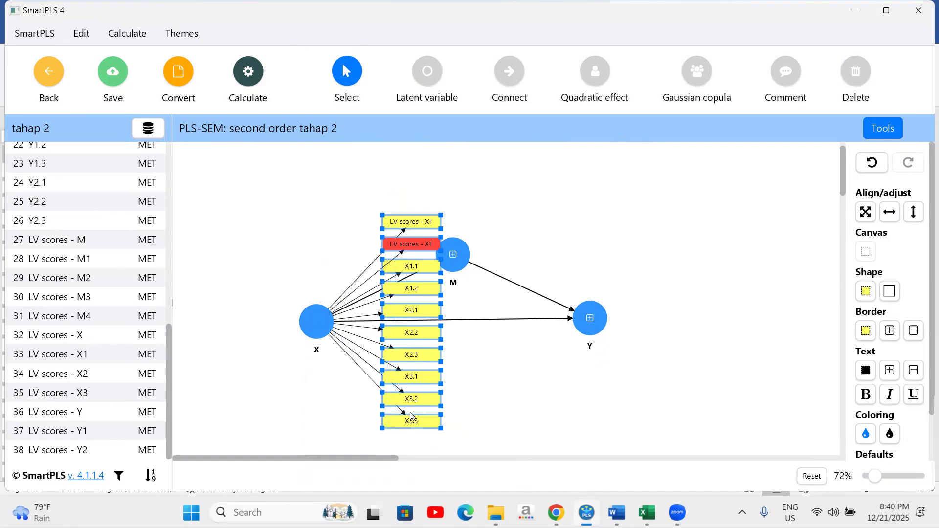
right_click(441, 446)
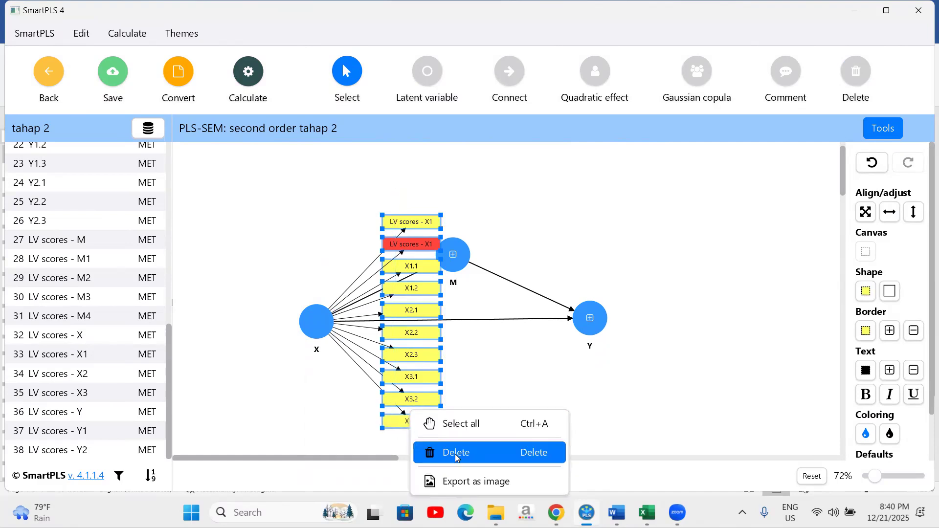
click(442, 448)
Show the hidden indicators of construct M and delete all of them, from M1.1 through M5.3
click(456, 254)
right_click(456, 253)
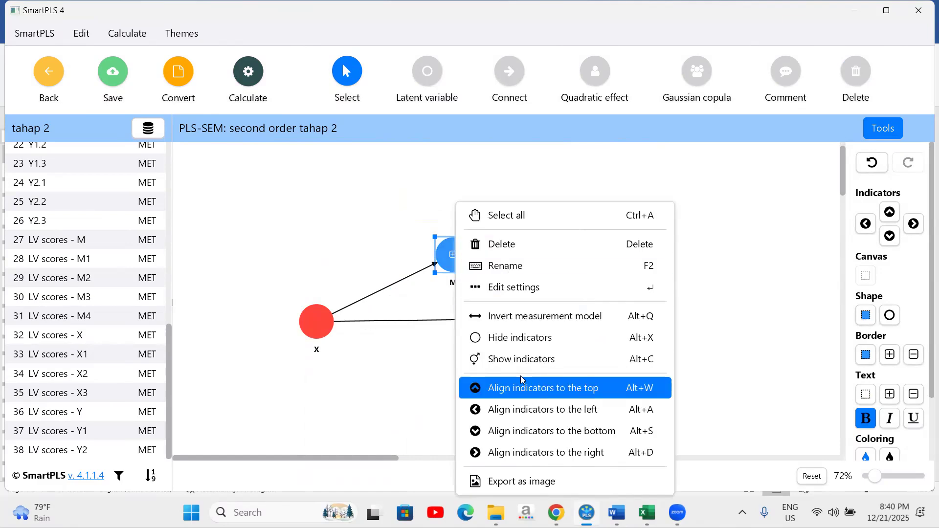
click(521, 360)
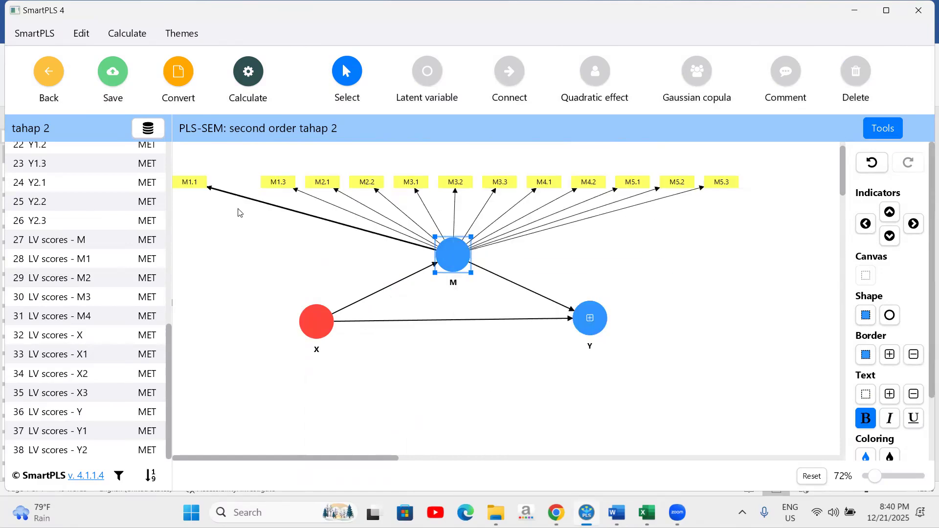
click(188, 183)
right_click(182, 186)
click(229, 226)
drag(245, 197, 753, 172)
right_click(633, 183)
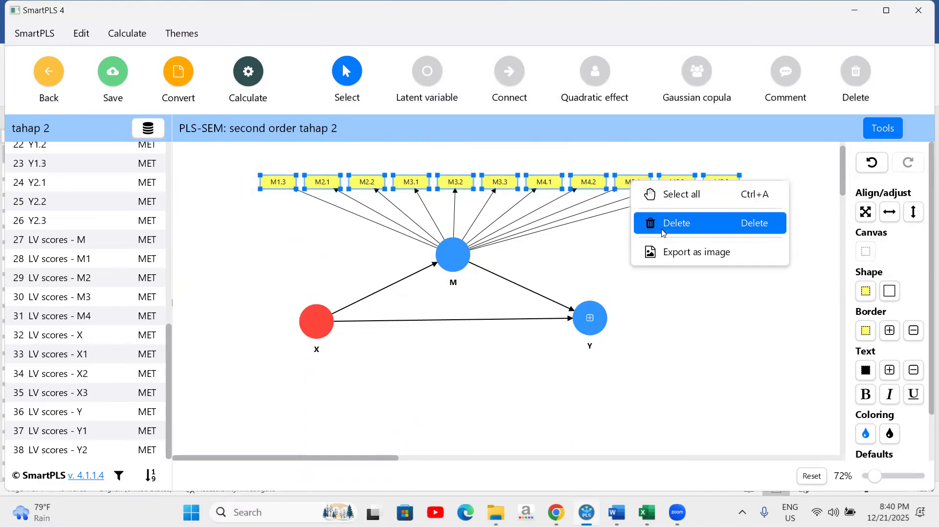
click(664, 233)
Show the hidden indicators of construct Y and delete all of them
right_click(596, 323)
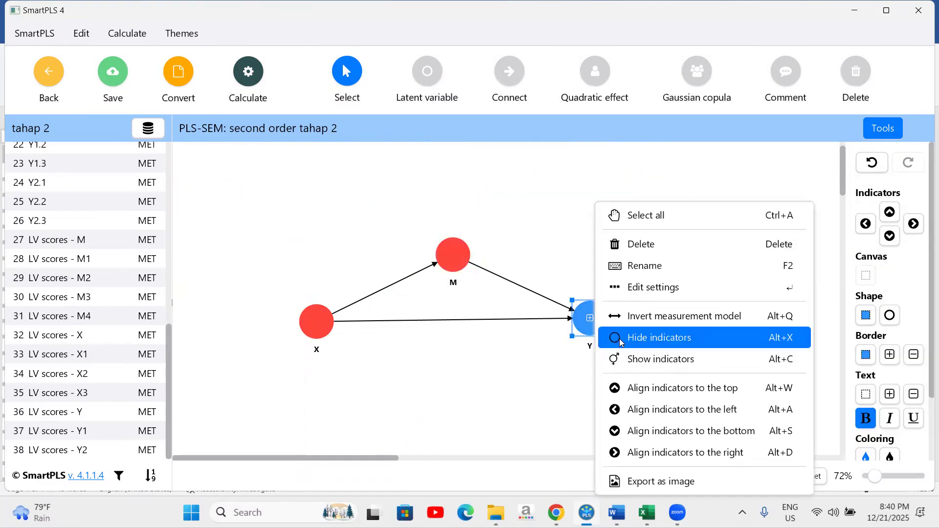
click(651, 362)
click(505, 344)
right_click(505, 345)
click(546, 384)
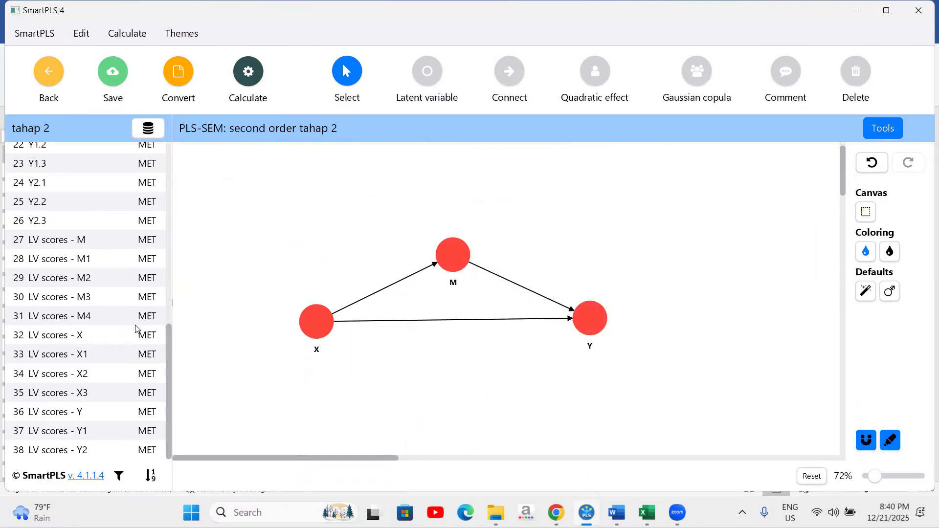
Assign LV scores X1–X3 to construct X, LV scores M1–M4 to M, and LV scores Y1 and Y2 to Y
drag(67, 361, 319, 327)
drag(84, 381, 317, 323)
drag(83, 393, 305, 326)
drag(85, 265, 446, 256)
drag(62, 282, 447, 250)
drag(85, 299, 453, 254)
drag(95, 320, 449, 257)
drag(90, 429, 594, 321)
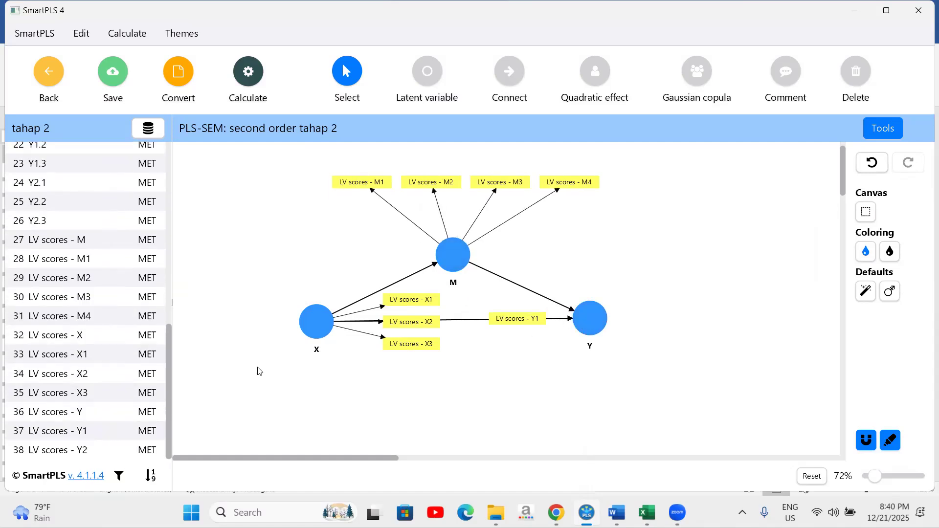
drag(77, 448, 587, 321)
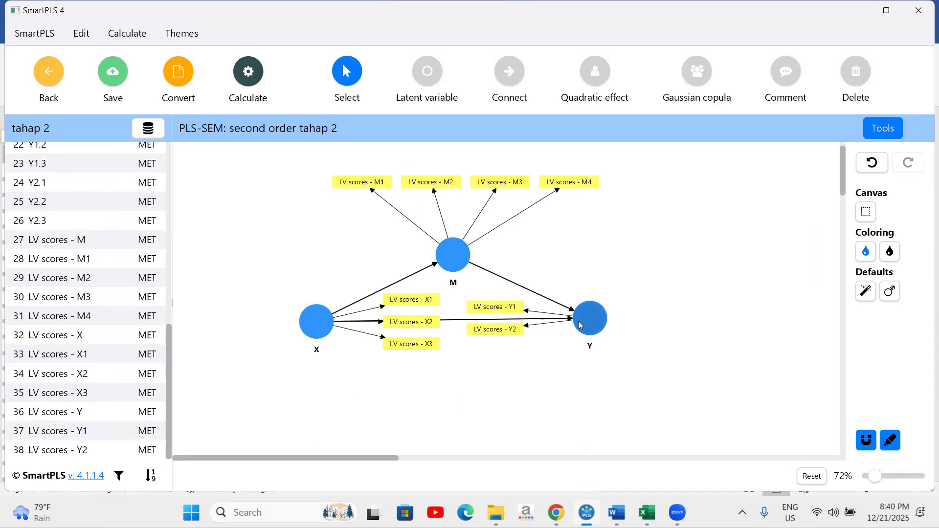
Align the indicators of construct X to its left and those of construct Y to its right
click(309, 317)
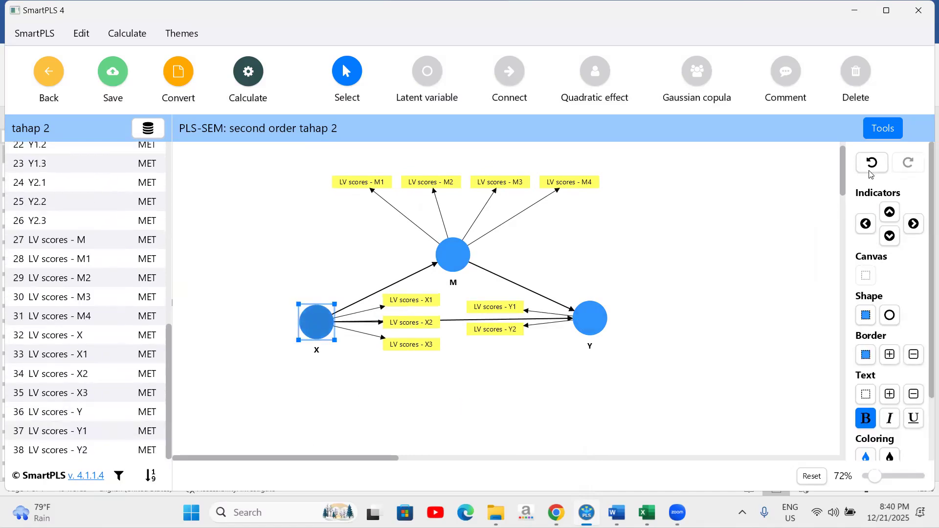
click(866, 223)
click(606, 321)
click(913, 223)
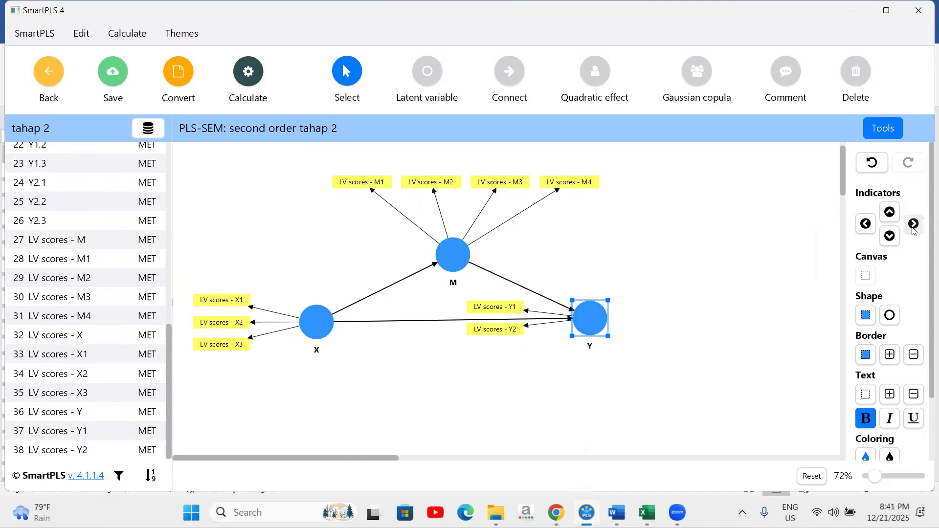
Run the PLS-SEM algorithm on the stage-two model
click(247, 80)
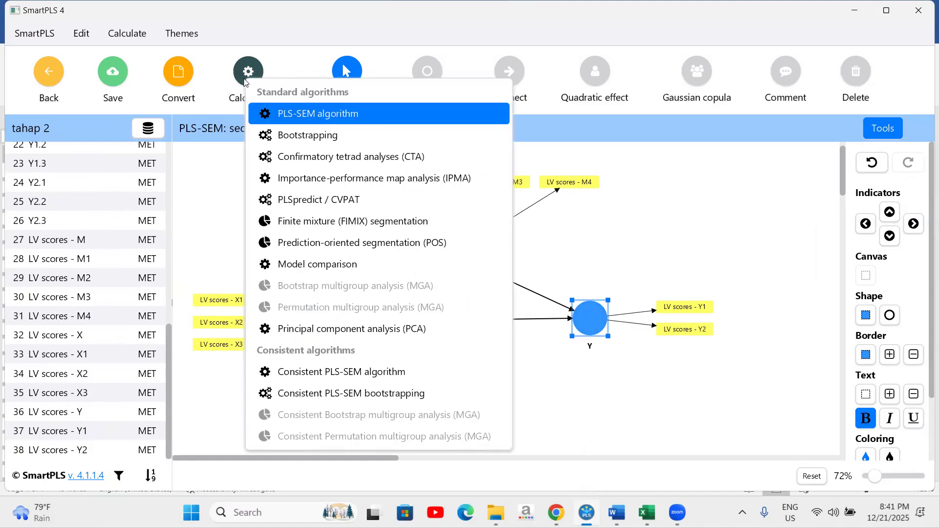
click(352, 117)
click(599, 470)
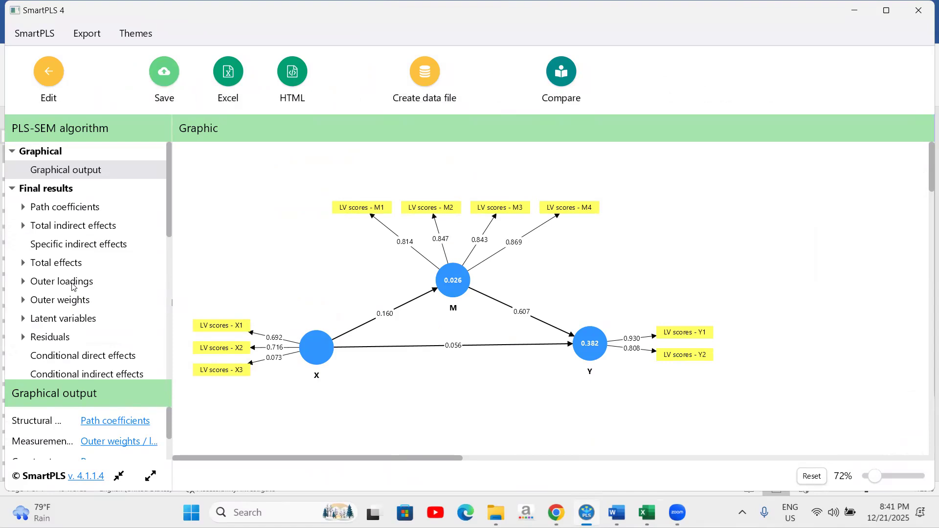
Examine the outer loadings matrix and the construct reliability and validity overview for the stage-two model
click(74, 287)
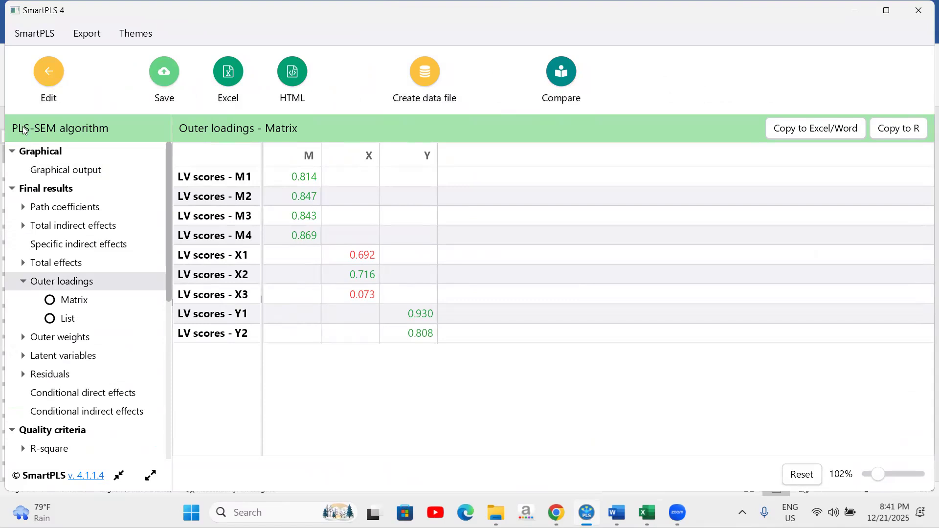
click(50, 73)
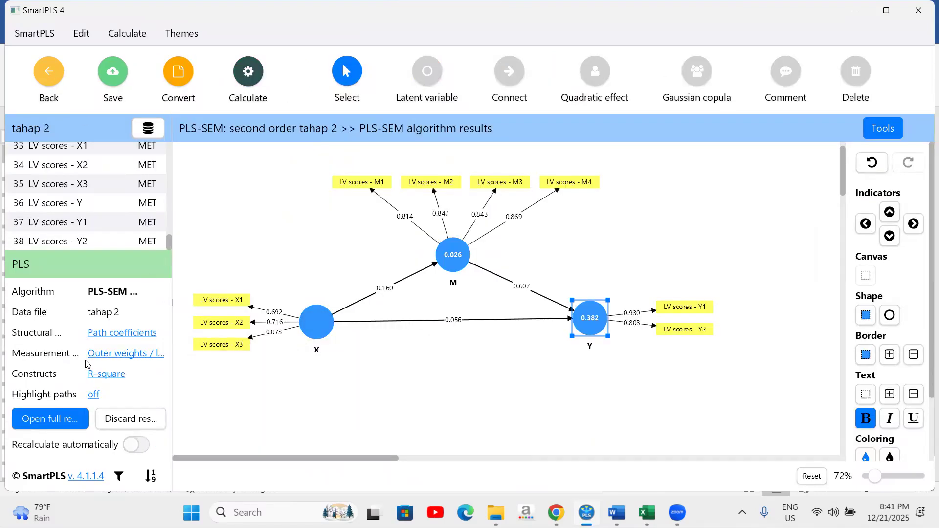
click(131, 353)
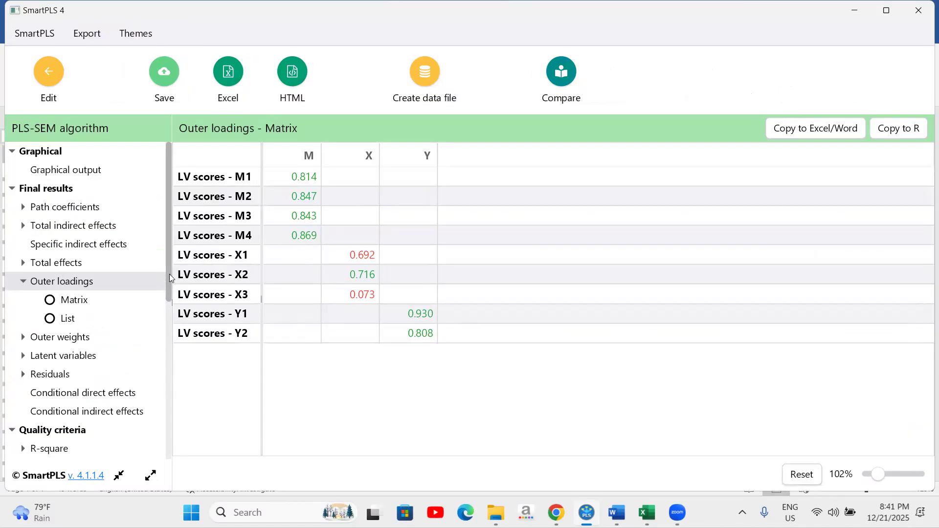
scroll(124, 338, down, 1)
scroll(123, 339, down, 1)
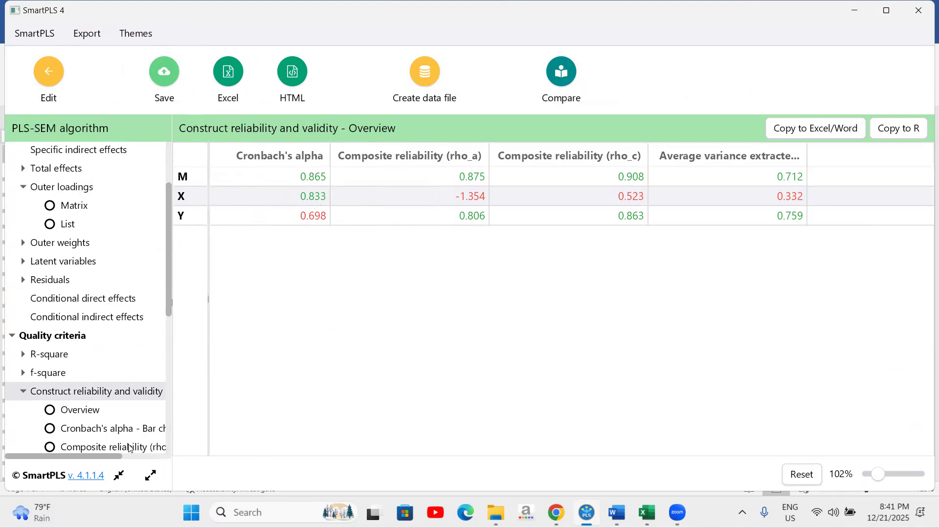
scroll(128, 448, down, 3)
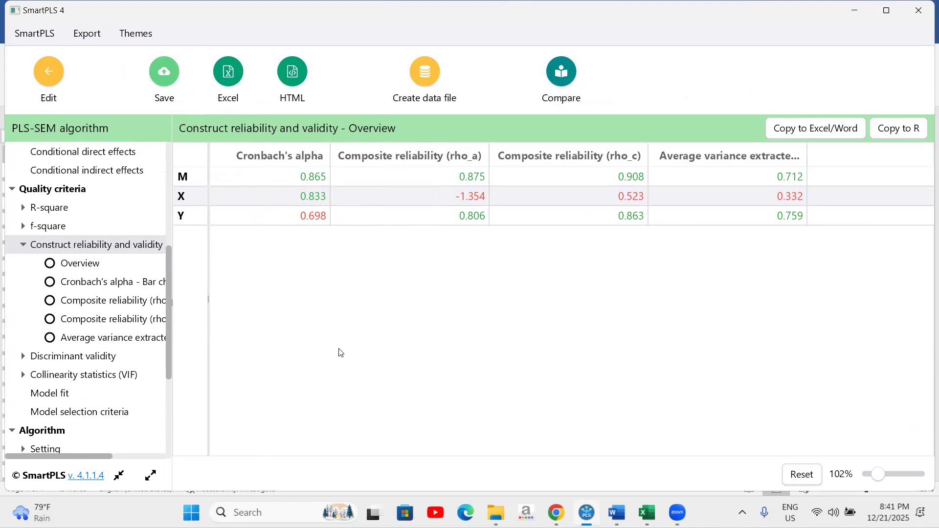
Return to the model diagram and delete the indicator LV scores - X3 from construct X
click(49, 84)
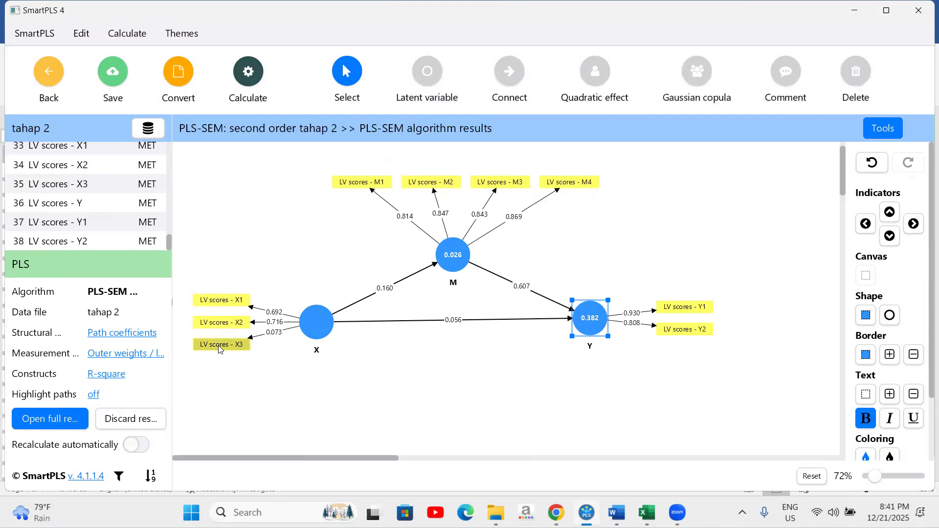
right_click(217, 343)
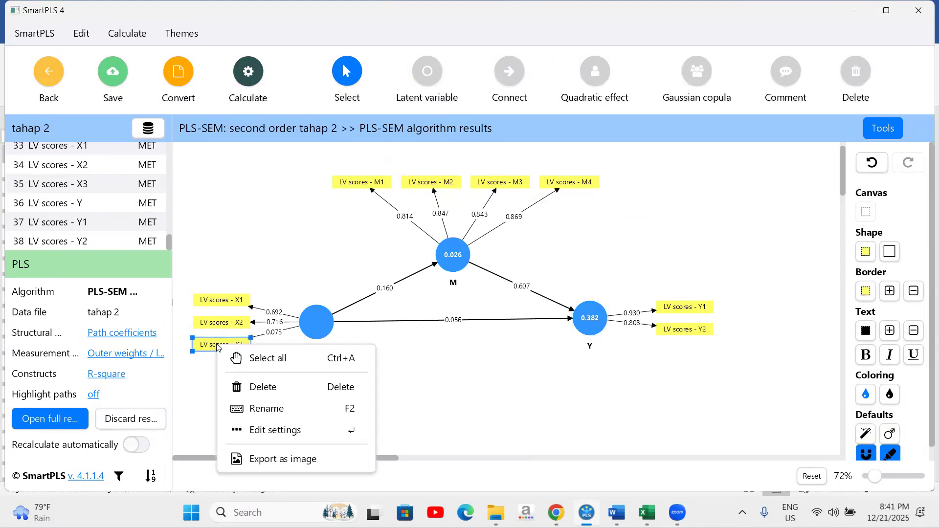
click(255, 386)
Run the PLS-SEM algorithm again on the reduced stage-two model with the Path weighting scheme and standardized results
click(244, 69)
click(301, 100)
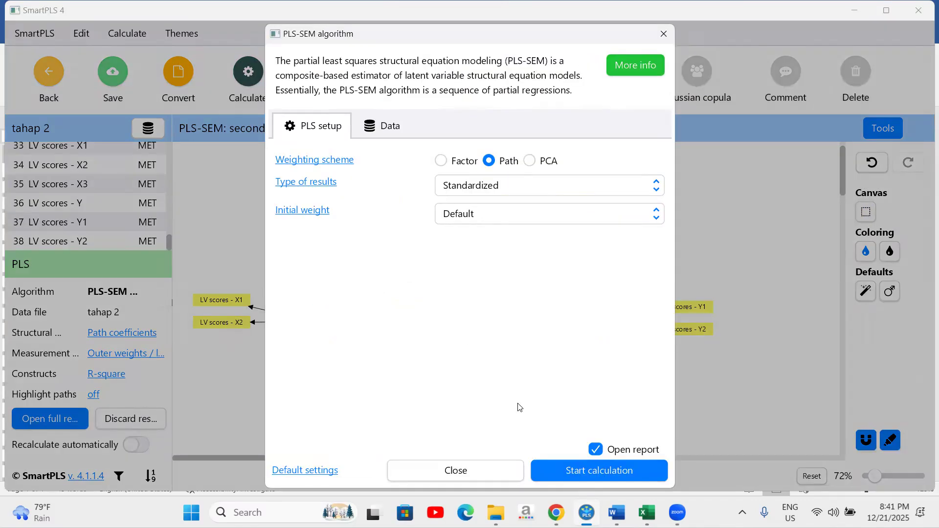
click(552, 466)
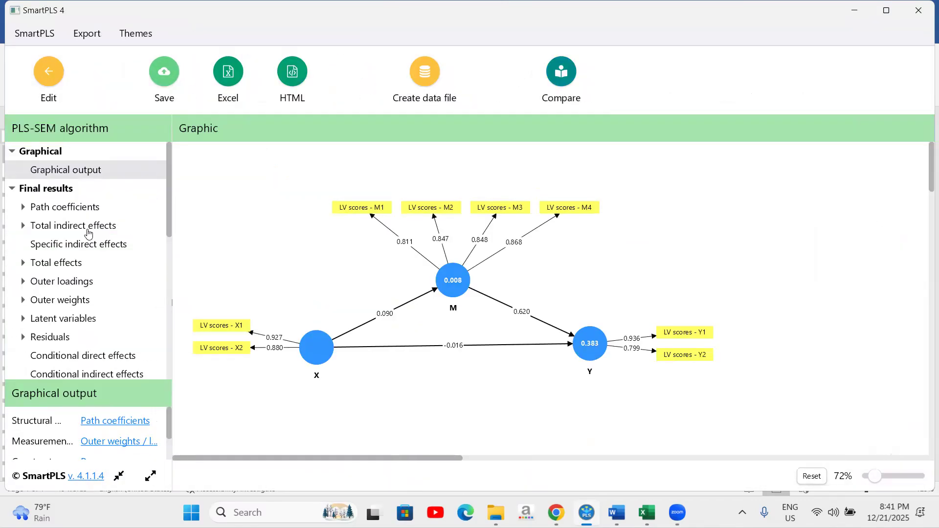
Examine the construct reliability and validity overview and the HTMT discriminant validity matrix for the recalculated model
scroll(93, 239, down, 5)
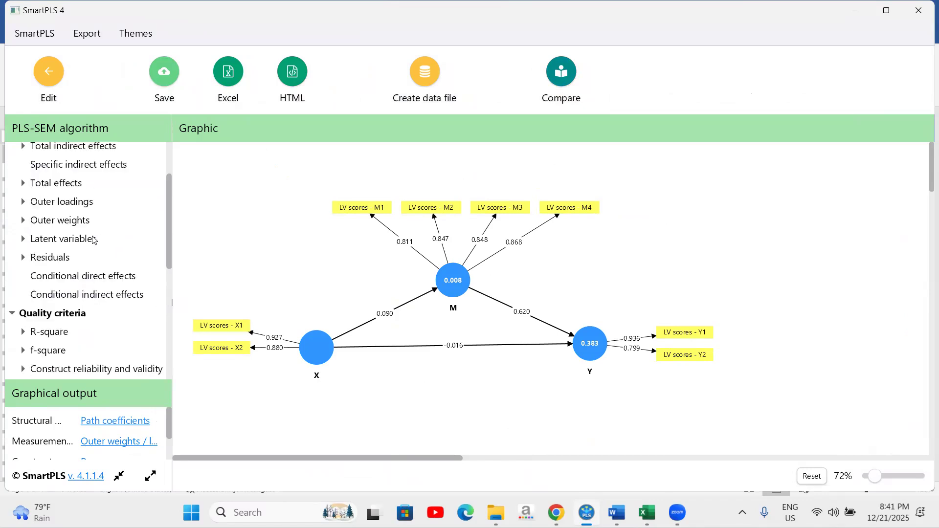
scroll(96, 276, up, 3)
scroll(130, 279, down, 2)
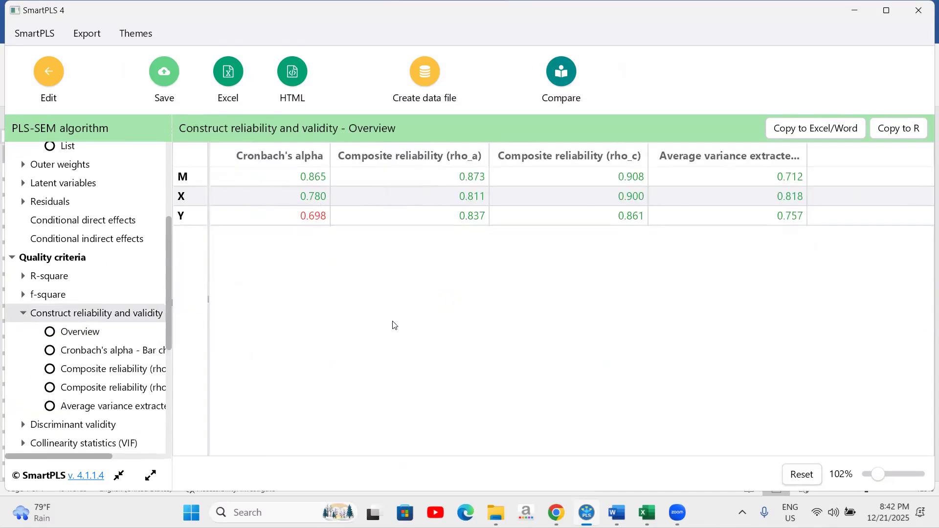
scroll(142, 287, down, 2)
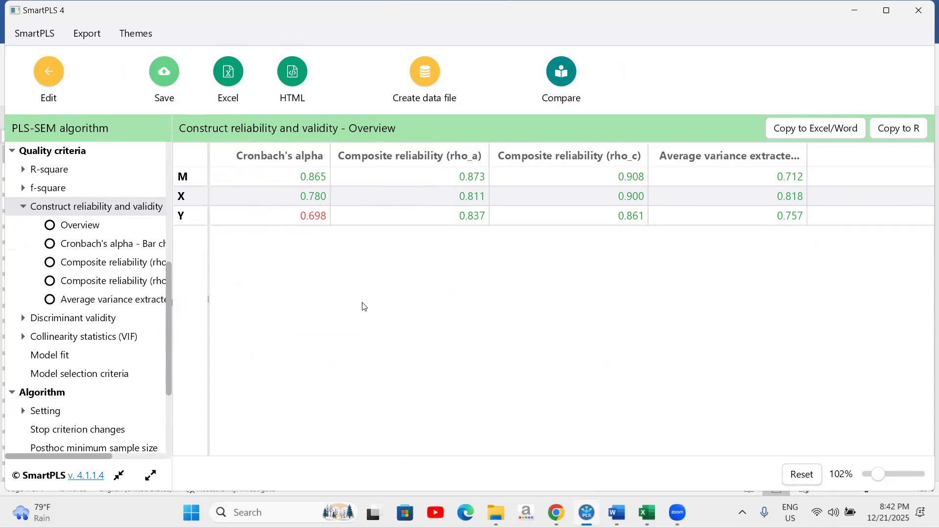
click(141, 323)
scroll(138, 326, down, 1)
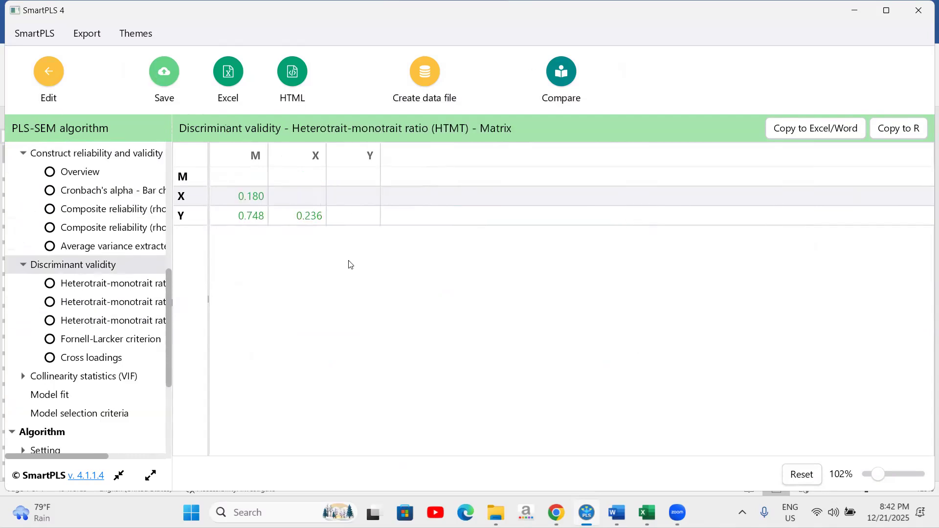
Leave the results report and return to the workspace, saving the changes to the second order tahap 2 model
click(58, 74)
click(56, 77)
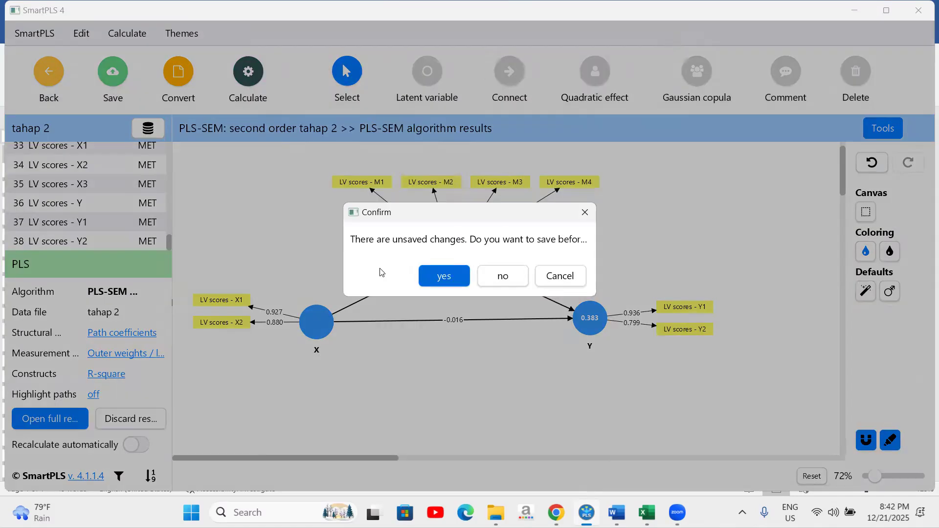
click(444, 275)
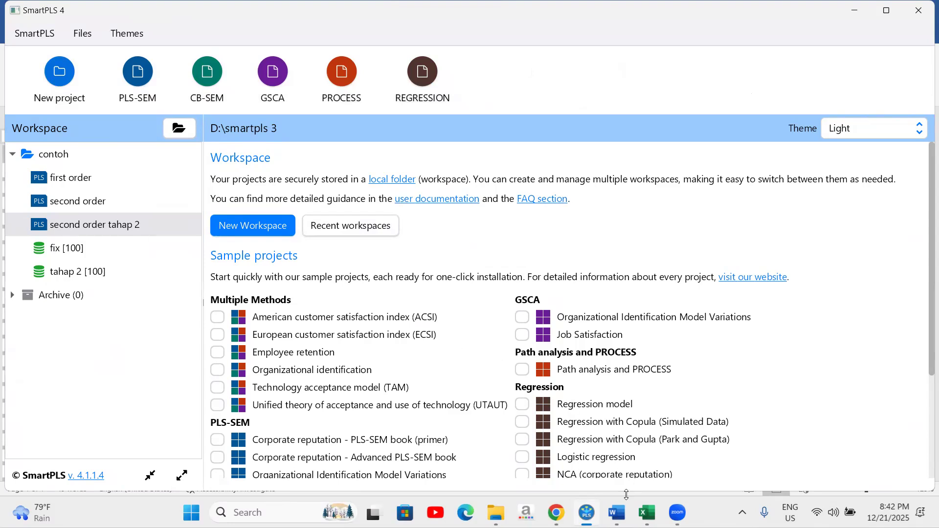
Switch to the Word document and review the Variabel, Dimensi and Item/Indikator columns of the variable table
click(617, 512)
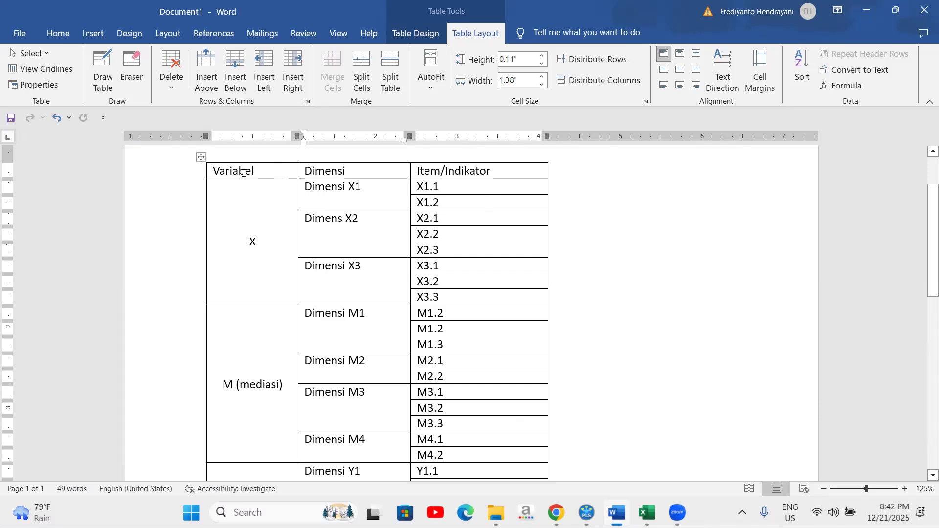
drag(214, 171, 245, 171)
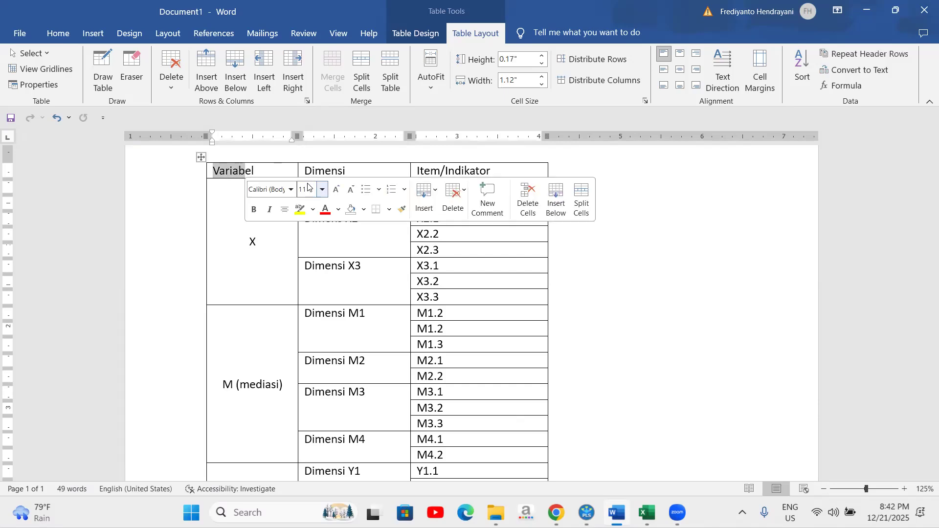
drag(307, 171, 348, 171)
drag(416, 171, 483, 177)
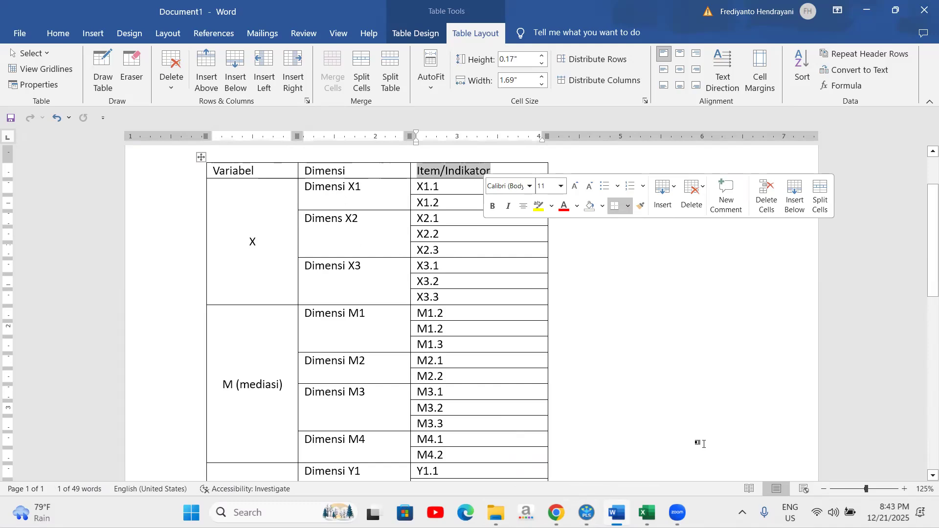
click(677, 512)
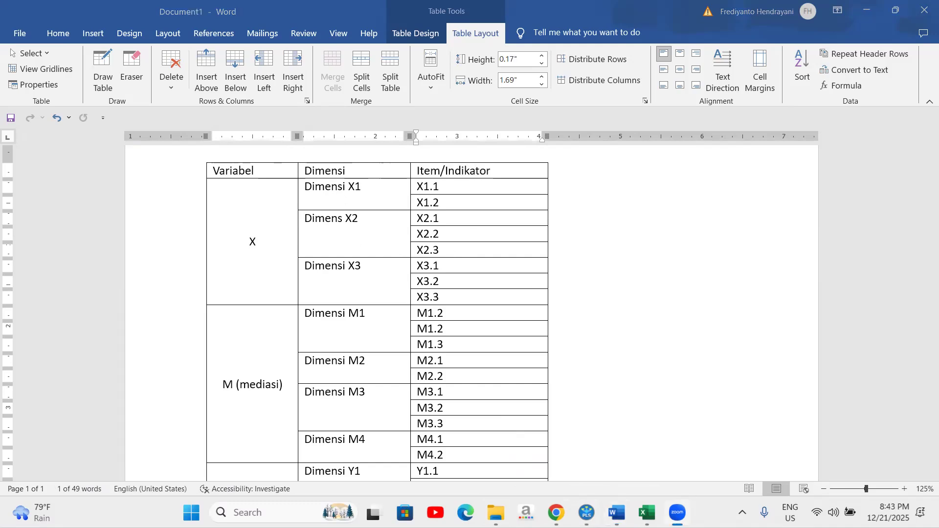